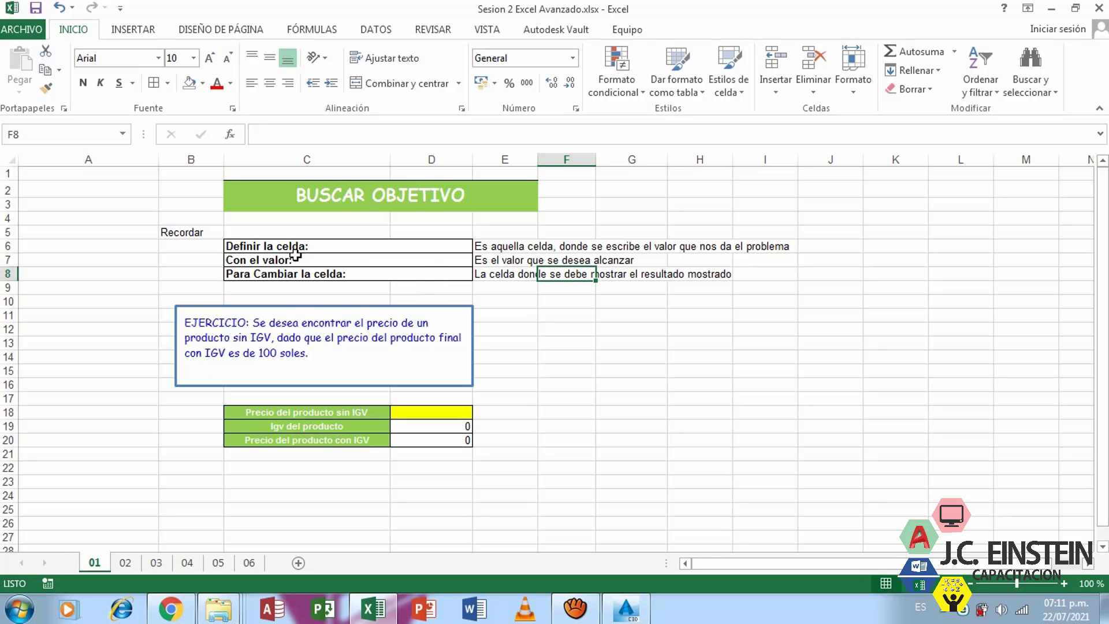
Highlight the Goal Seek definition labels and the Definir la celda explanation
mouse_move(494, 272)
left_mouse_down()
mouse_move(261, 234)
mouse_move(481, 270)
left_mouse_up()
left_click(203, 228)
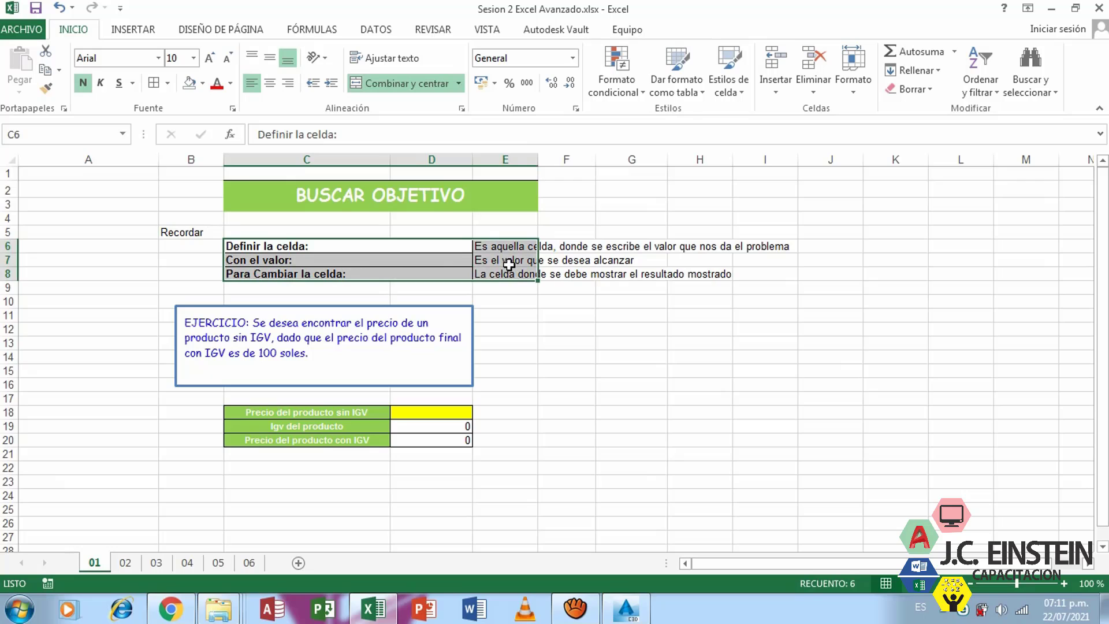
left_click(347, 247)
left_click(344, 260)
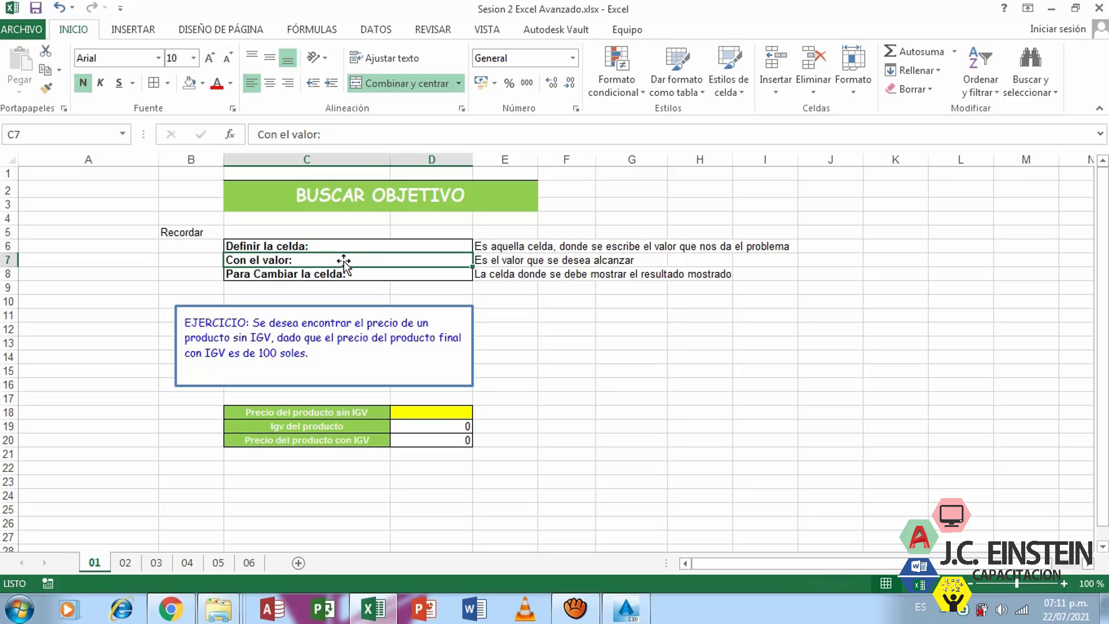
left_click(315, 272)
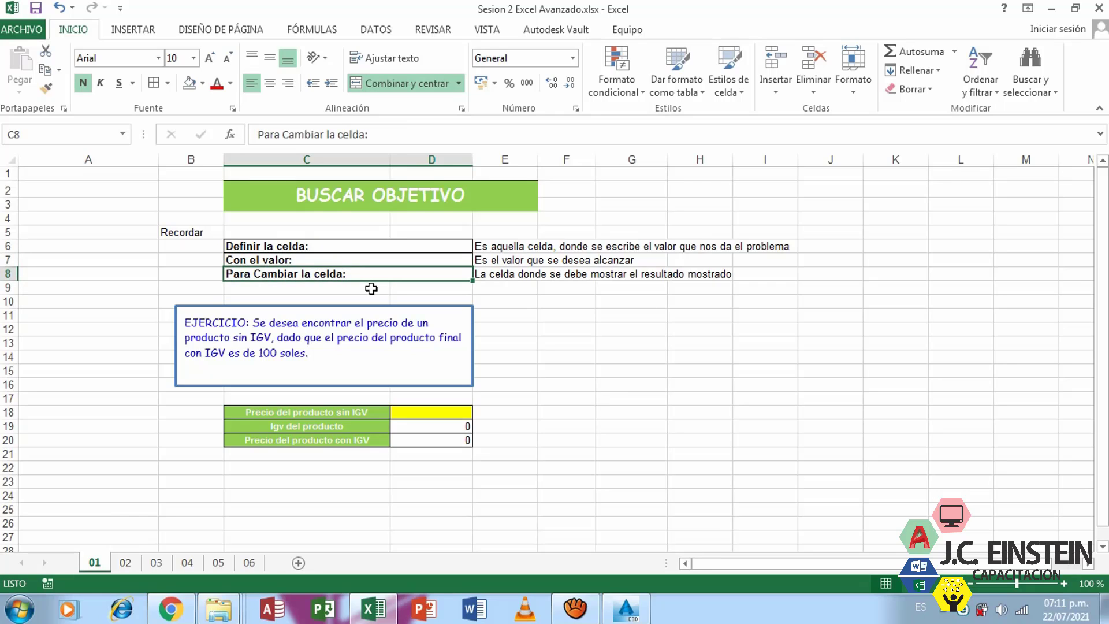
left_click(540, 274)
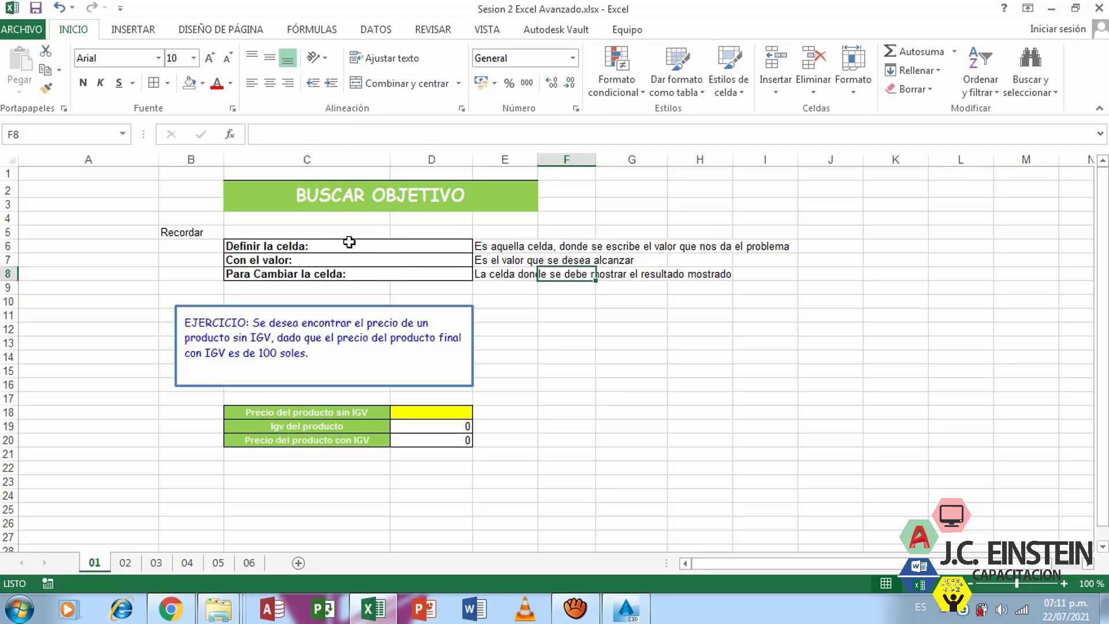
left_click_drag(245, 246, 551, 243)
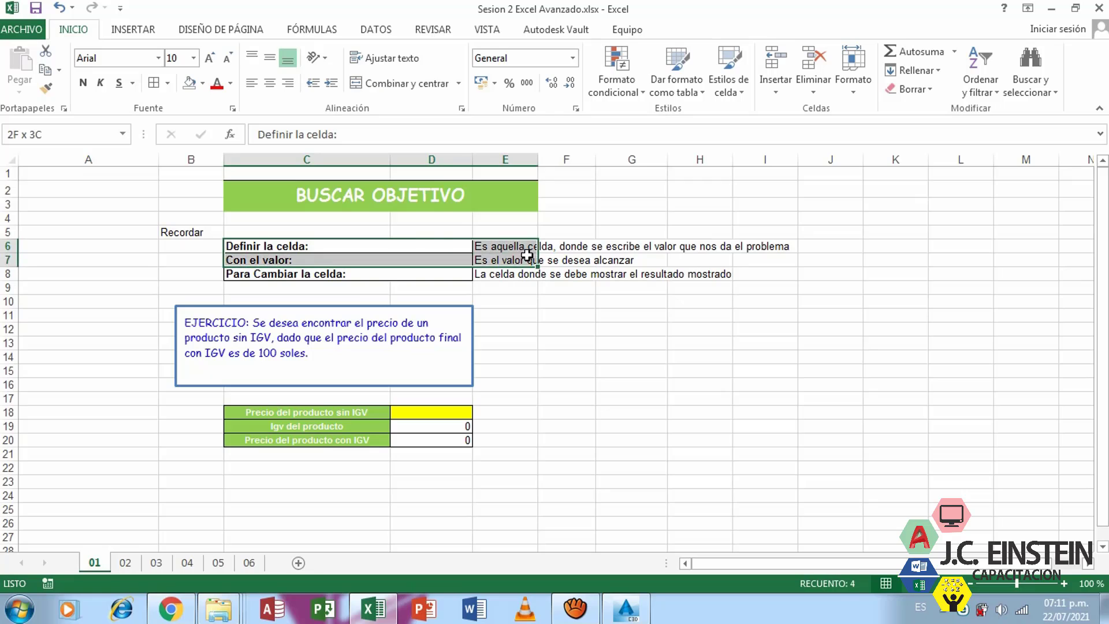
left_click(497, 246)
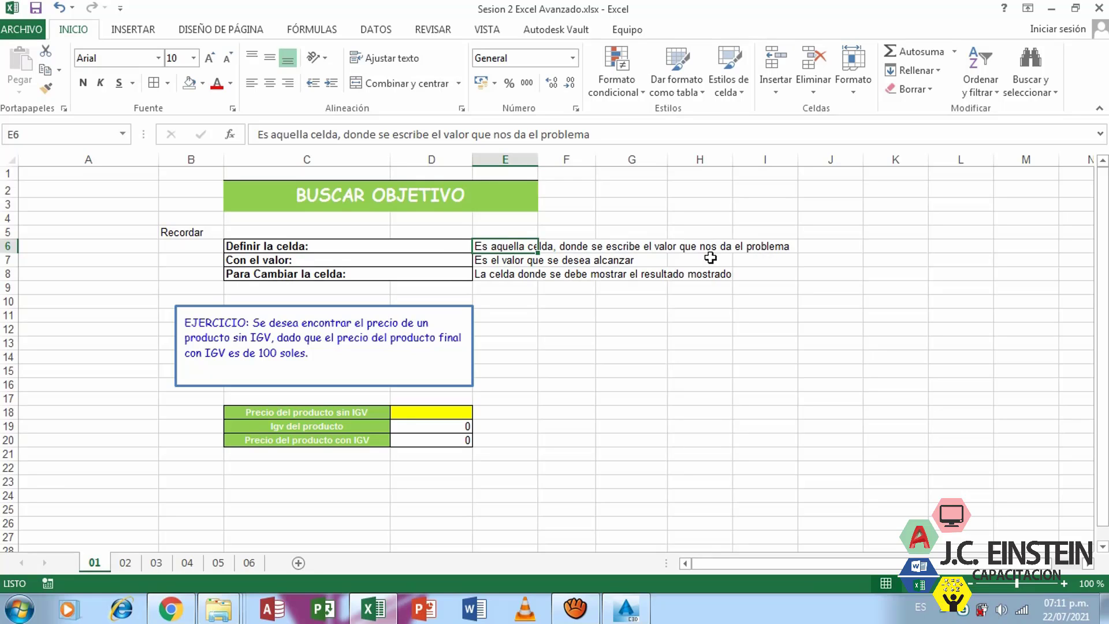
Highlight the Con el valor and Para Cambiar la celda explanations, then the exercise statement
left_click_drag(280, 260, 586, 260)
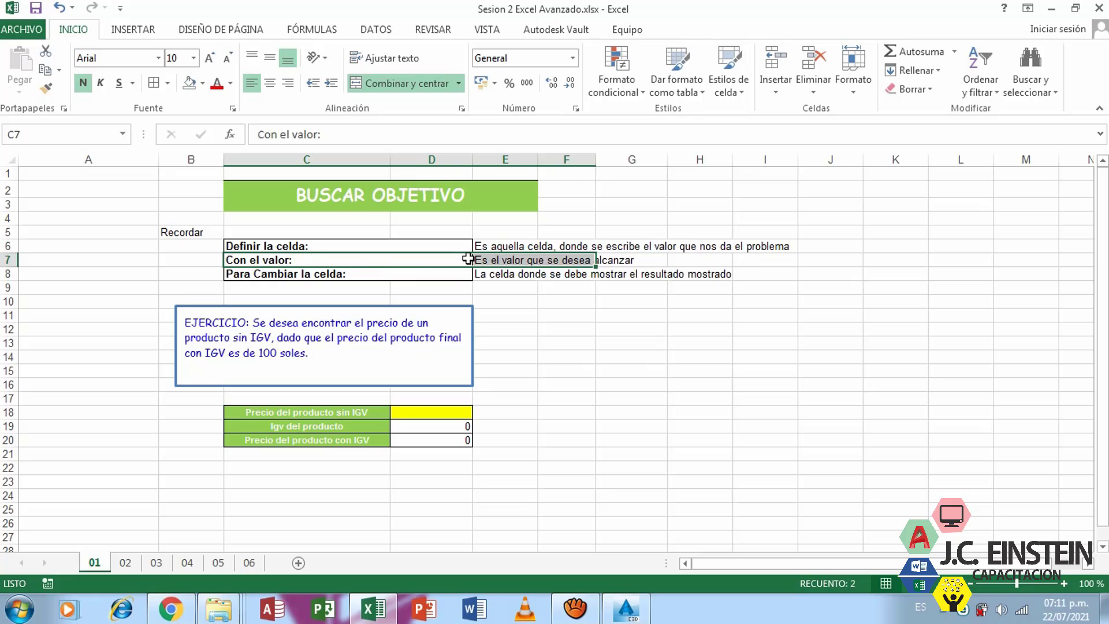
left_click(523, 260)
left_click_drag(522, 260, 646, 258)
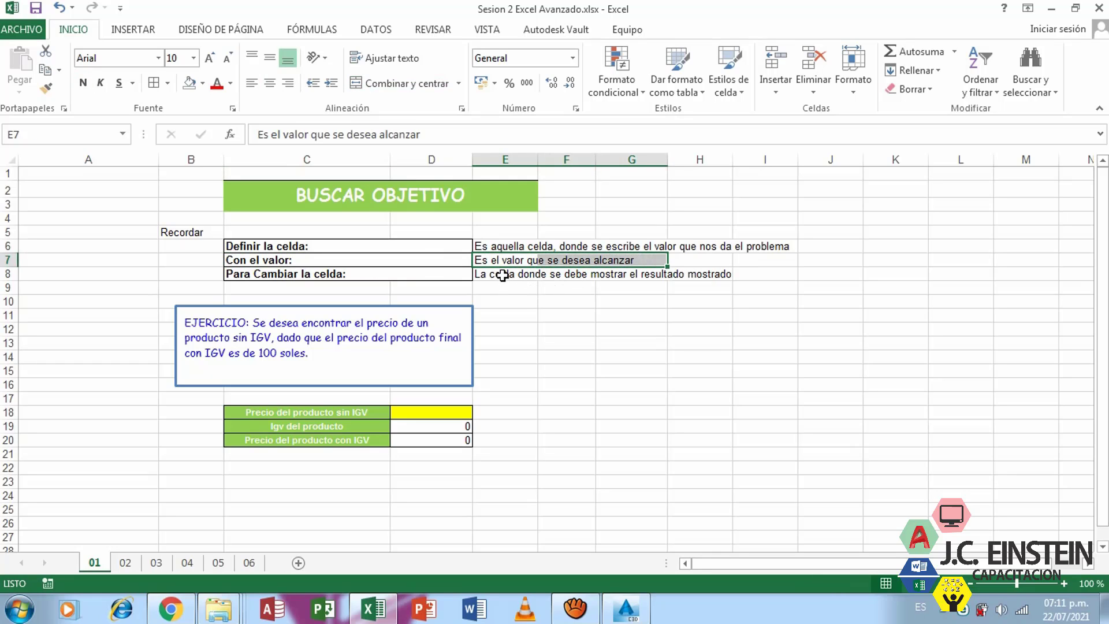
left_click(258, 276)
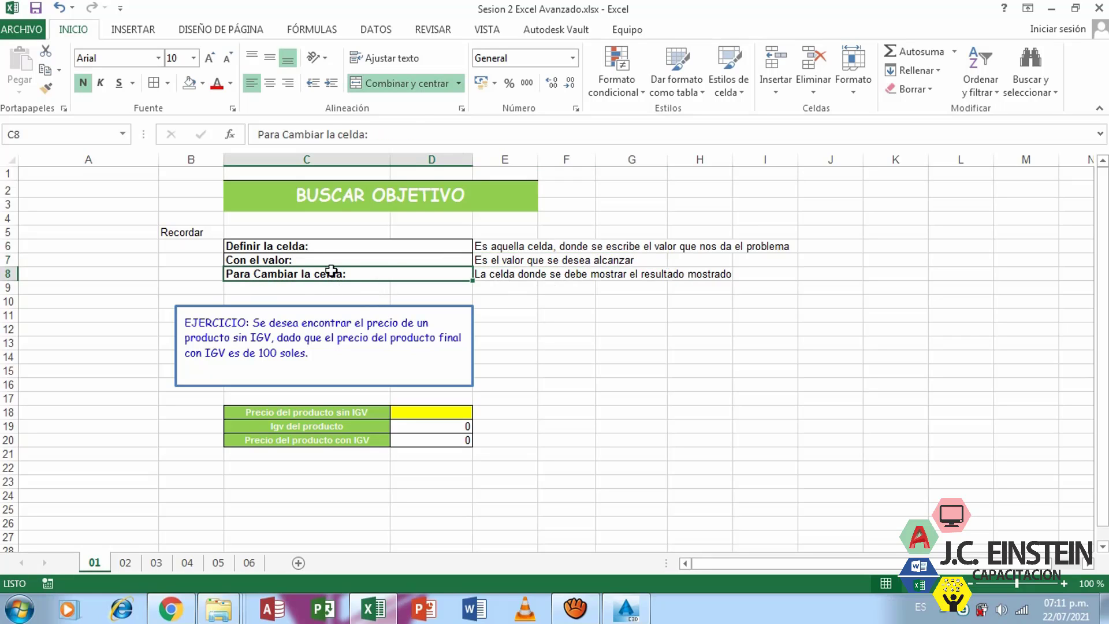
left_click(494, 277)
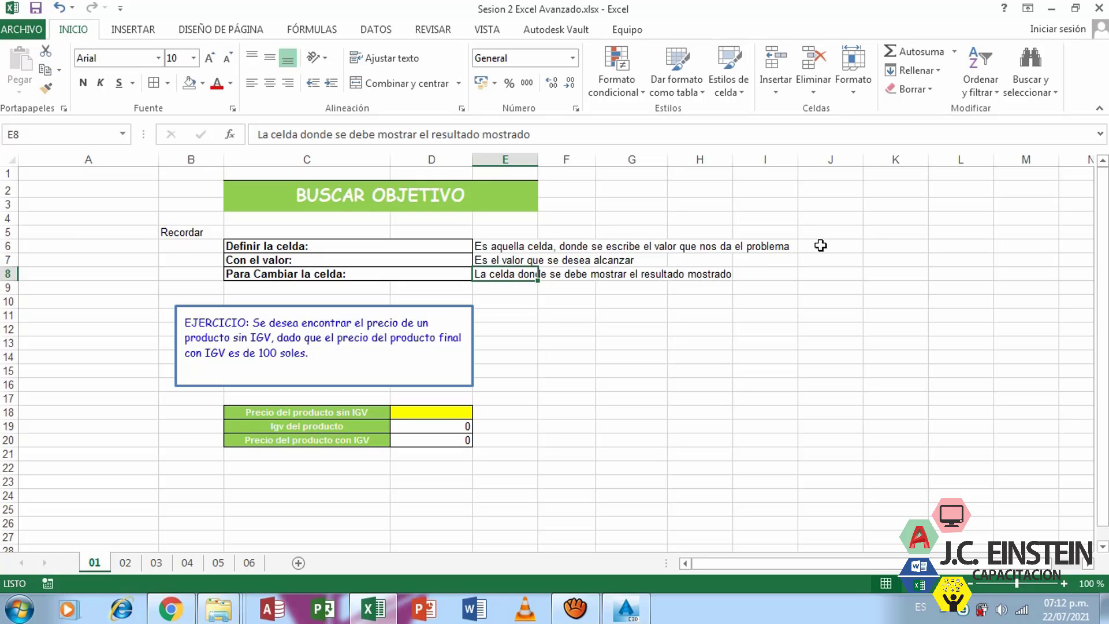
left_click_drag(497, 246, 514, 273)
left_click(516, 272)
left_click(369, 383)
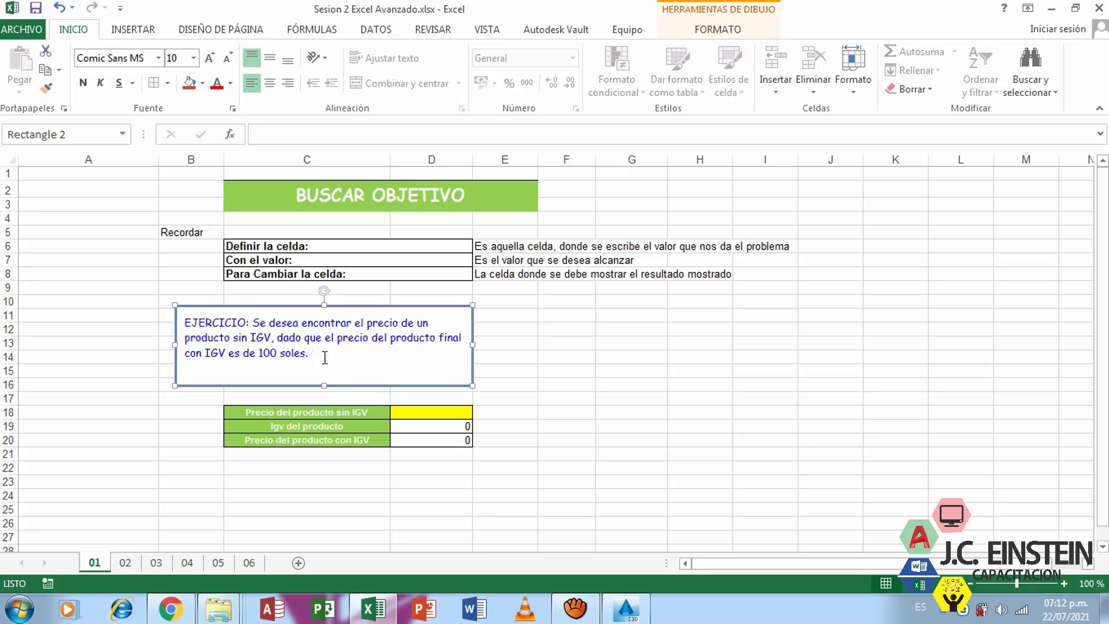
Inspect the price without IGV in D18, the IGV formula in D19 and the D20 sum
left_click(444, 411)
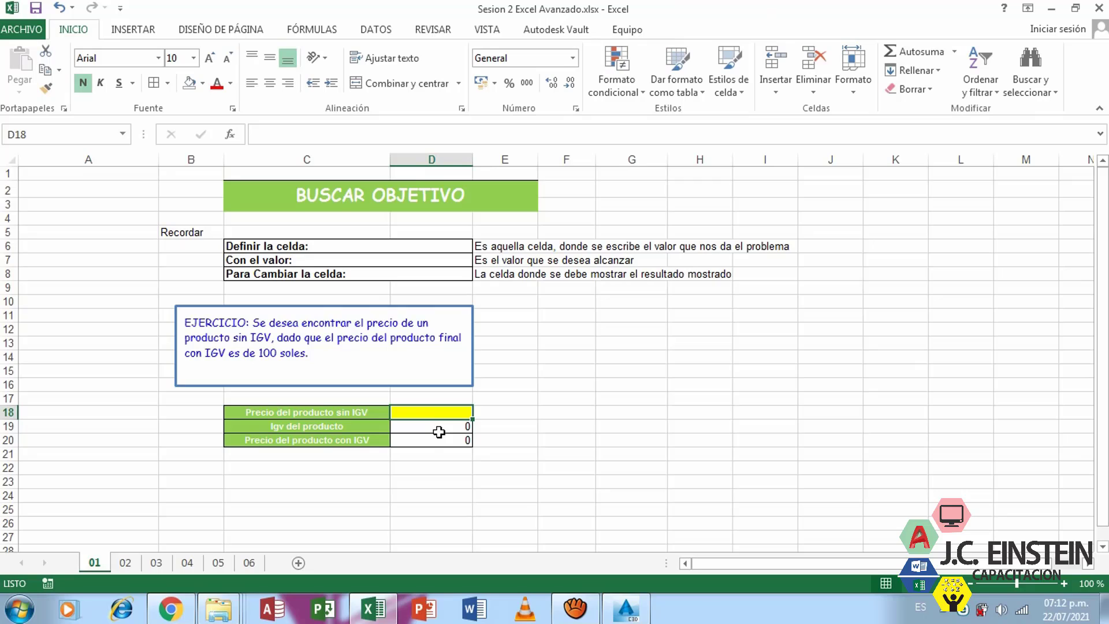
left_click(435, 441)
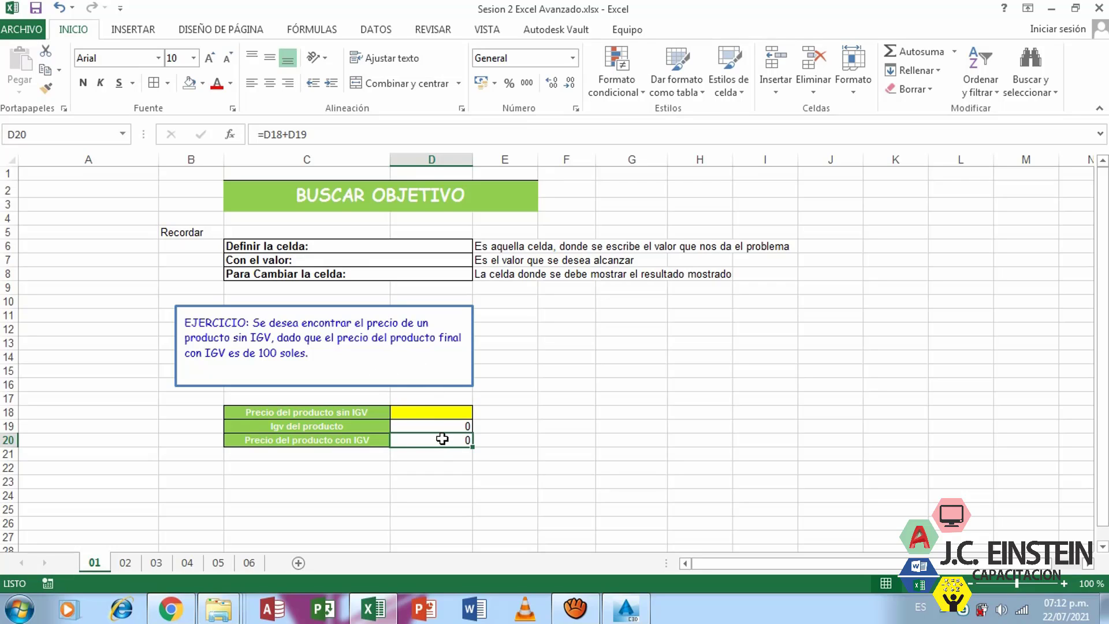
left_click(423, 411)
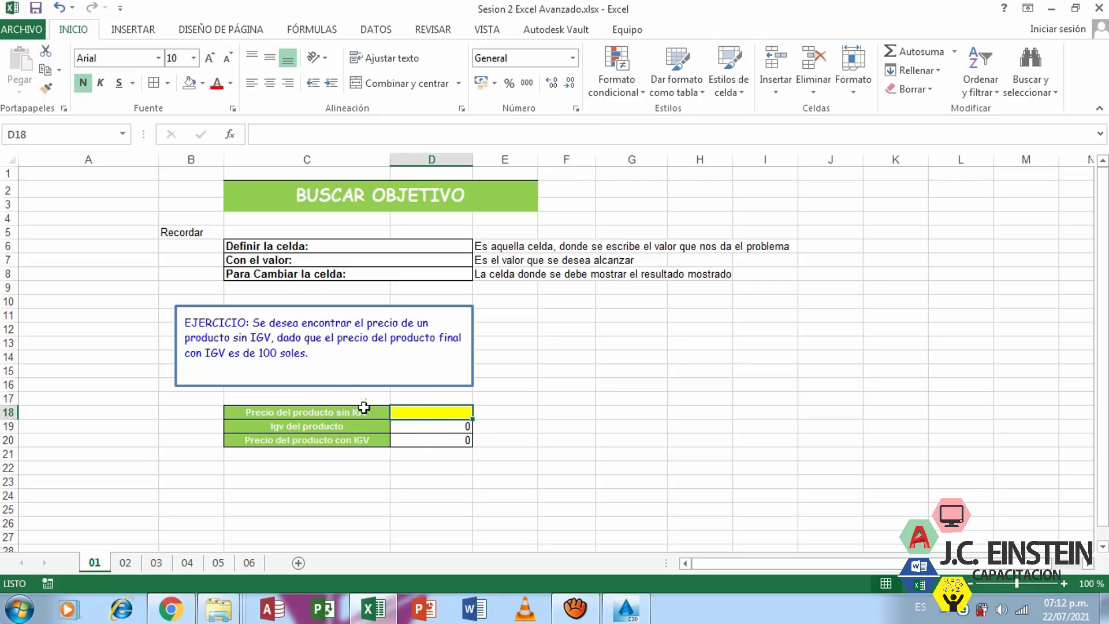
left_click(422, 441)
left_click_drag(358, 441, 446, 440)
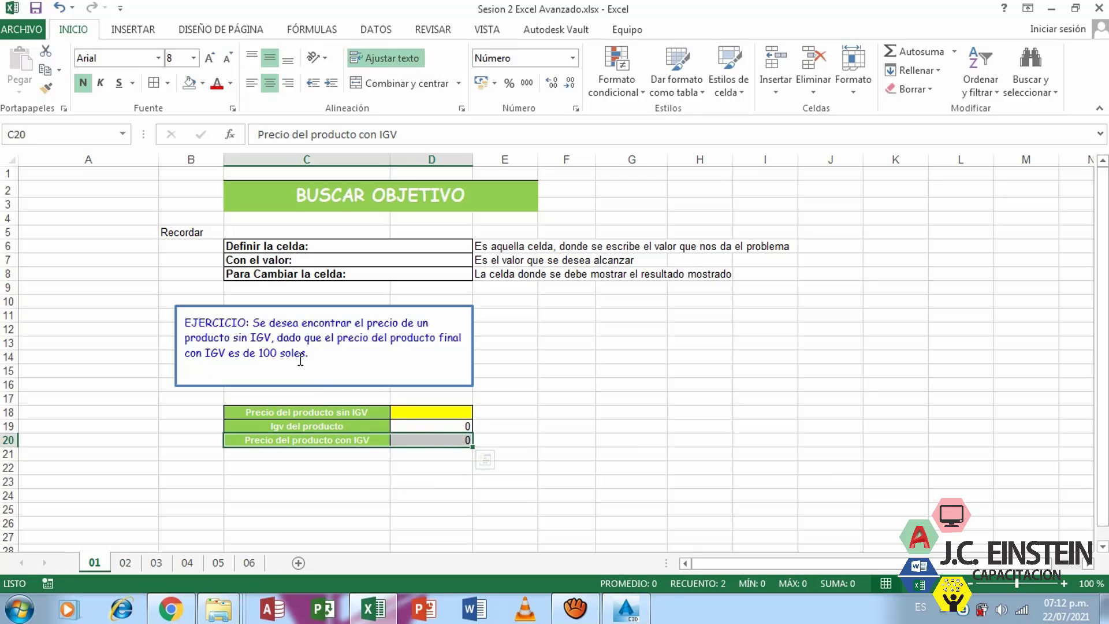
left_click(433, 442)
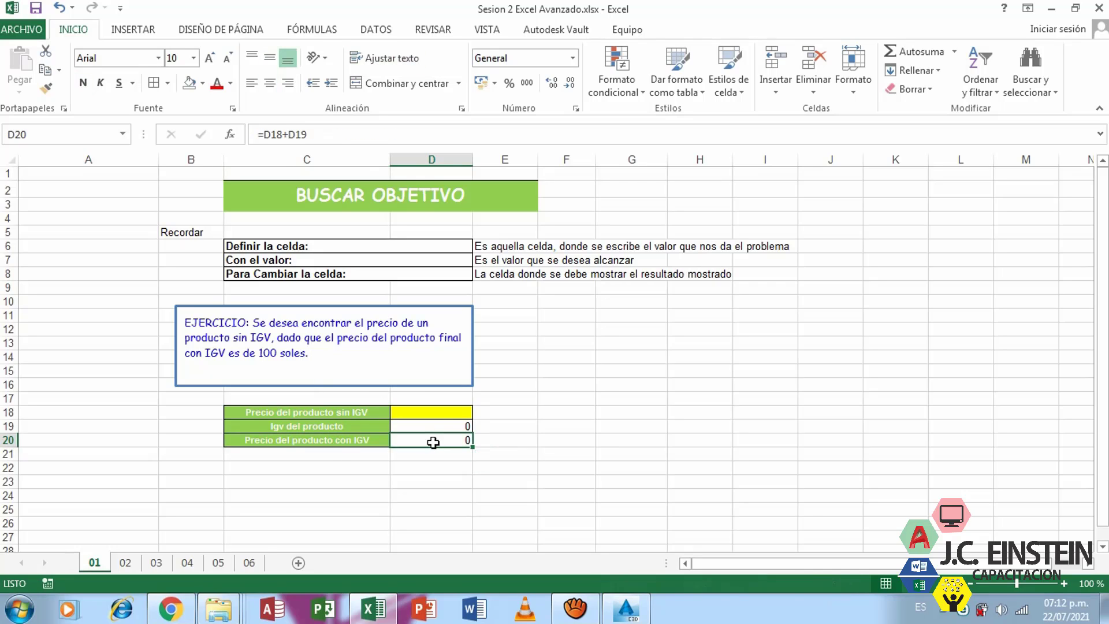
left_click(442, 426)
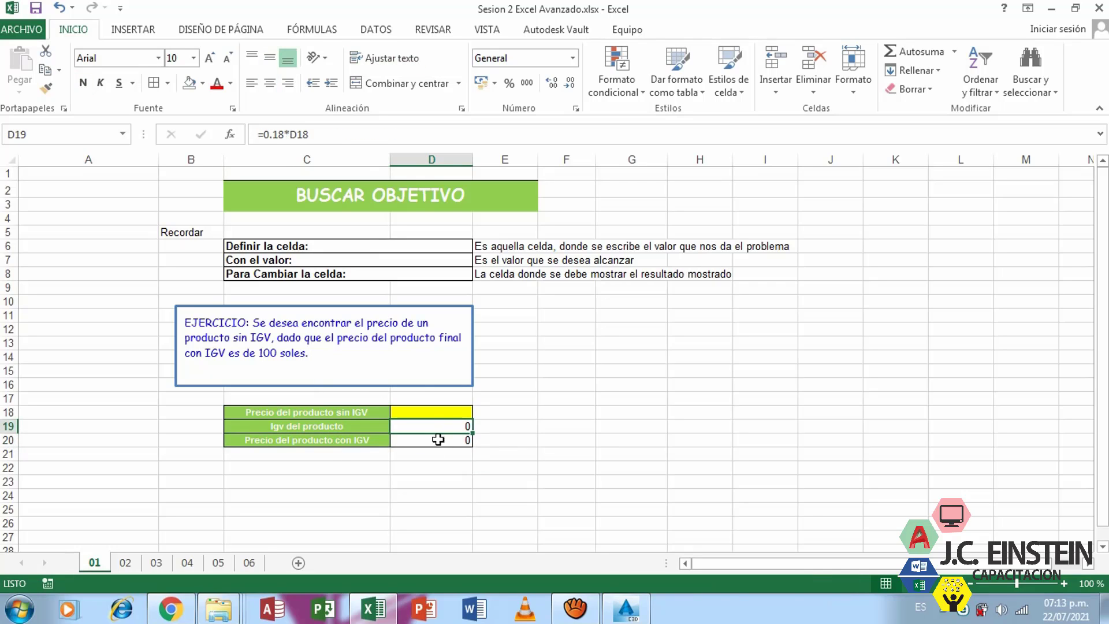
Show the D19 and D20 formula references, leaving both formulas unchanged
left_click(331, 135)
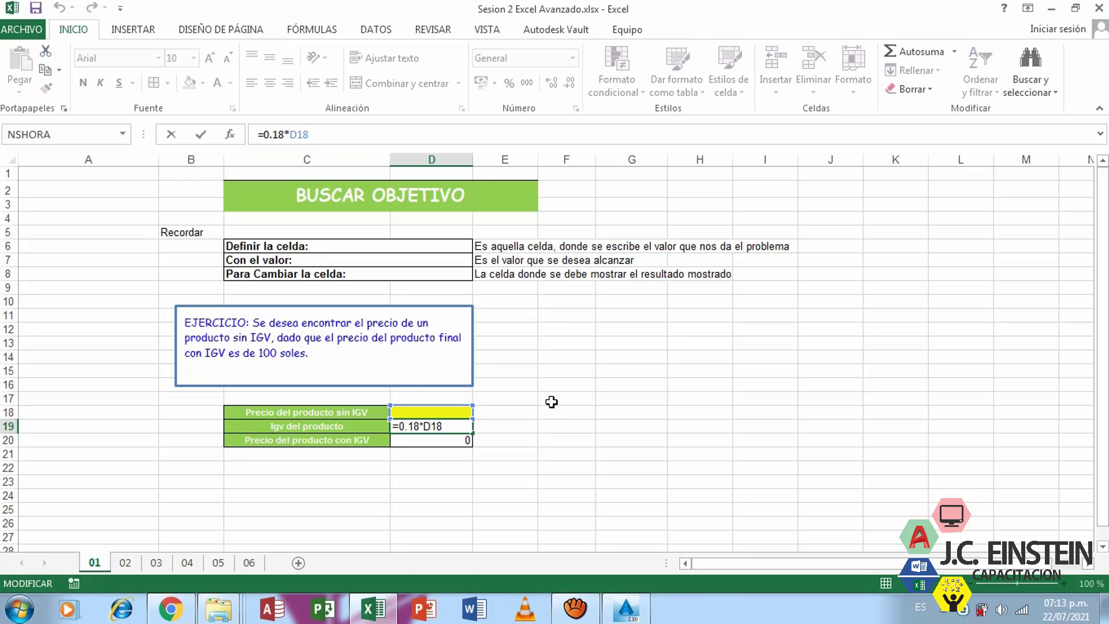
key("Return")
left_click(444, 412)
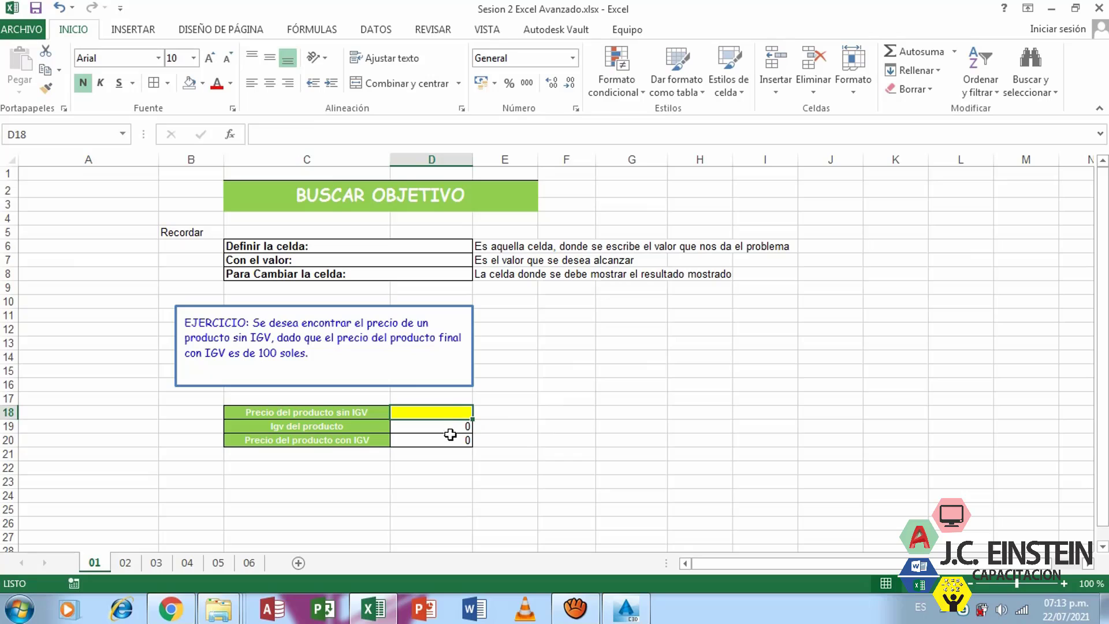
left_click(455, 427)
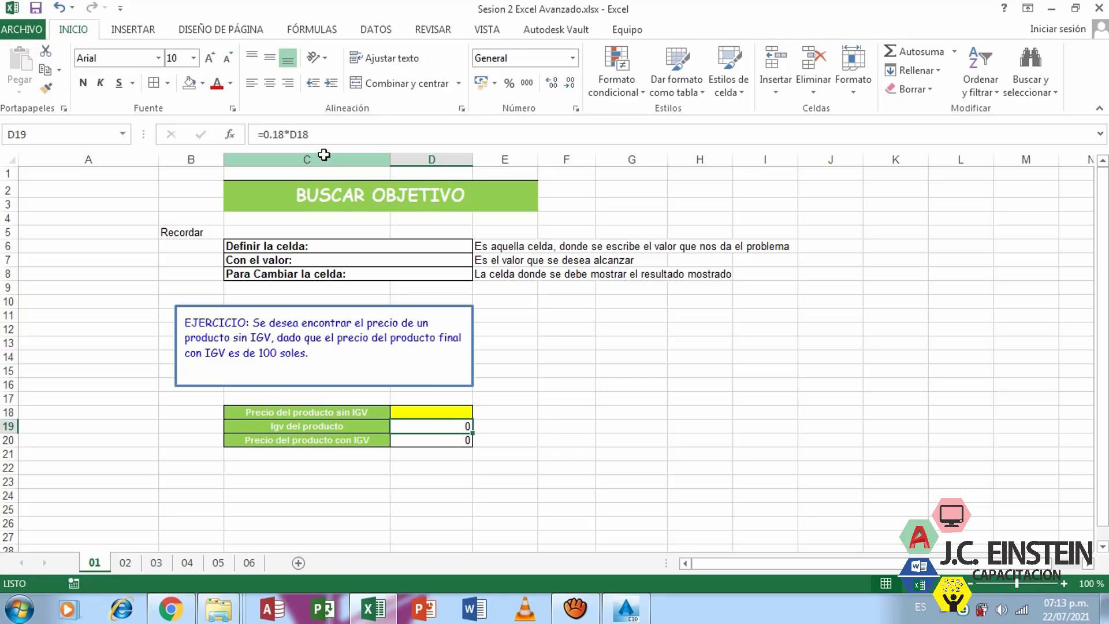
left_click(311, 135)
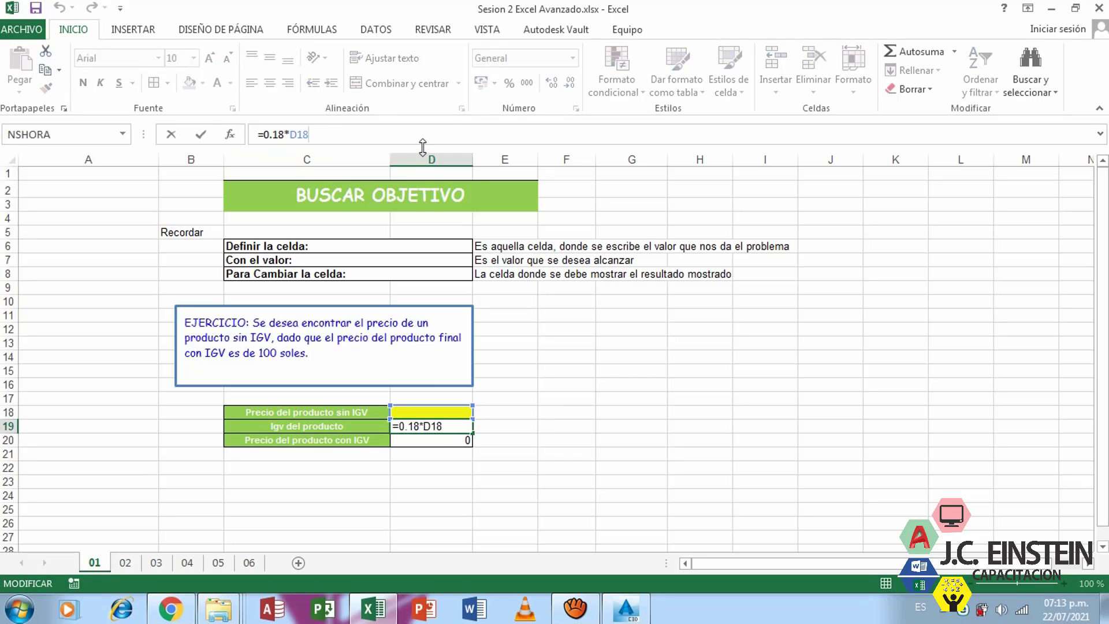
key("Return")
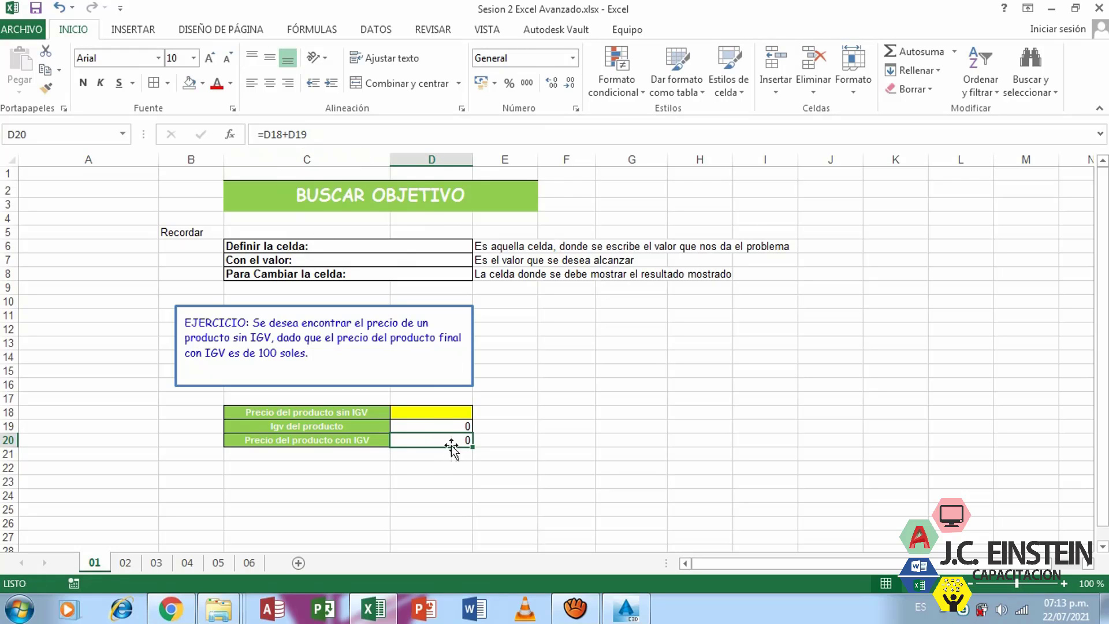
left_click(353, 135)
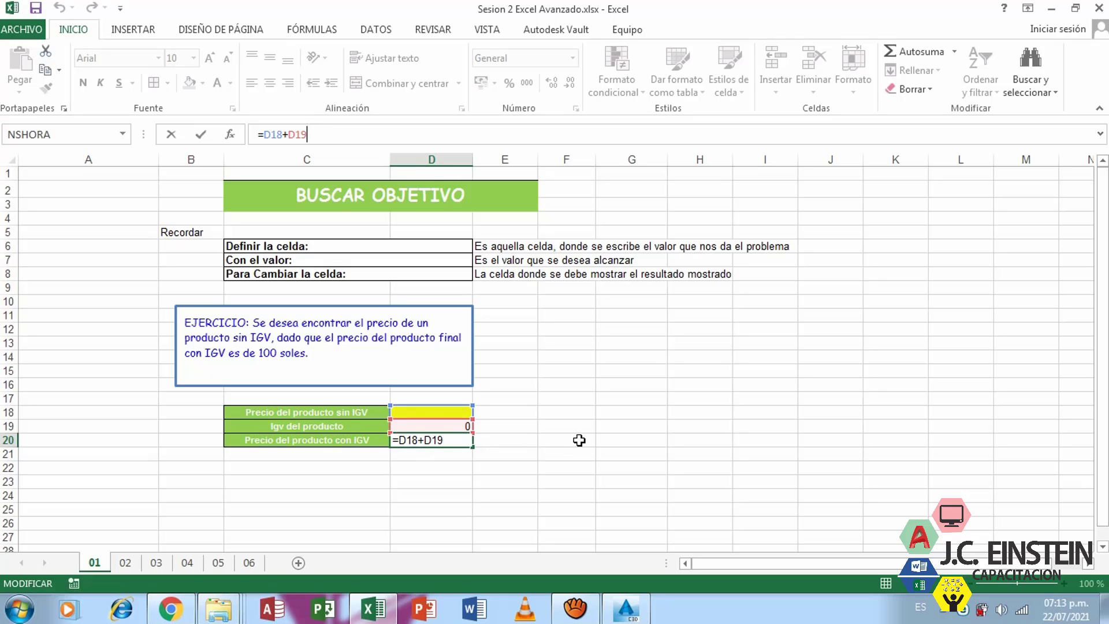
key("Return")
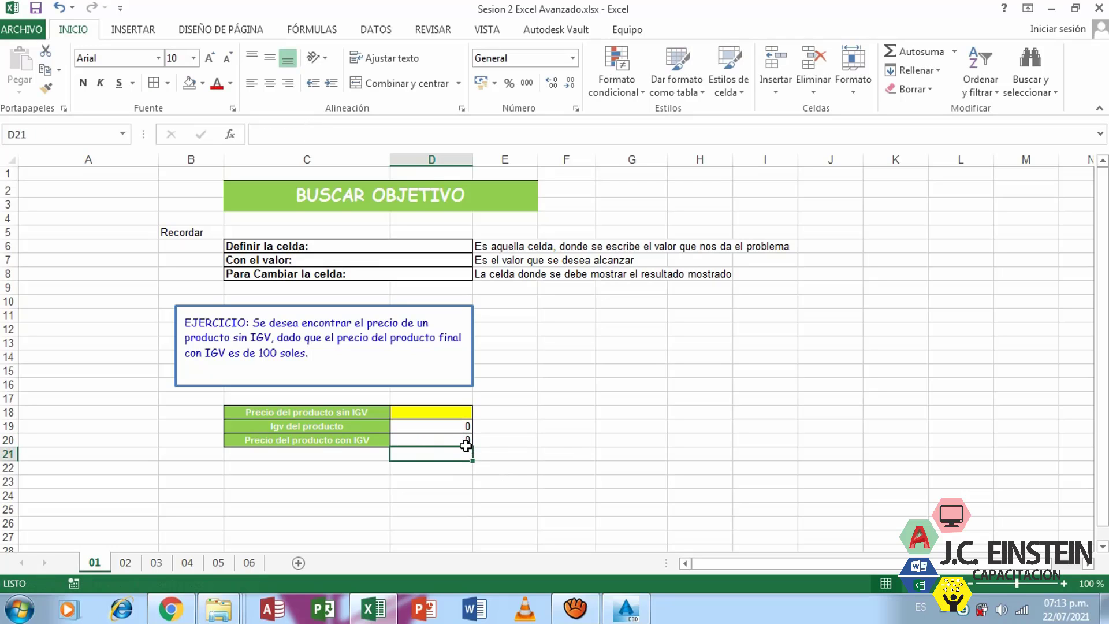
left_click(467, 442)
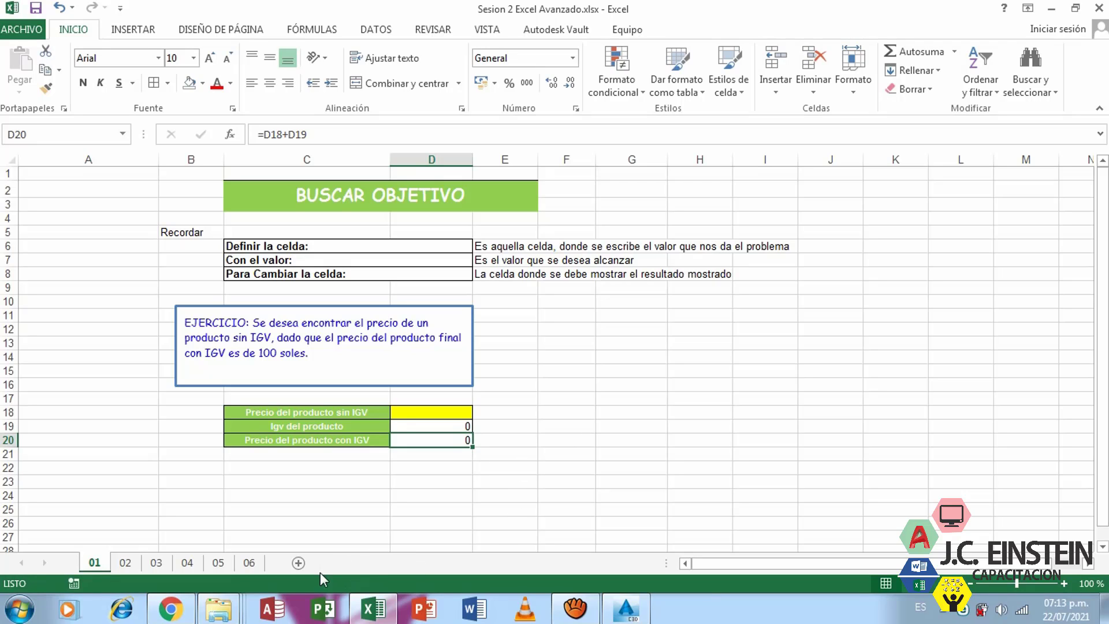
Test 50 as the price without IGV in D18, clear it, and open the what-if analysis menu
left_click(427, 416)
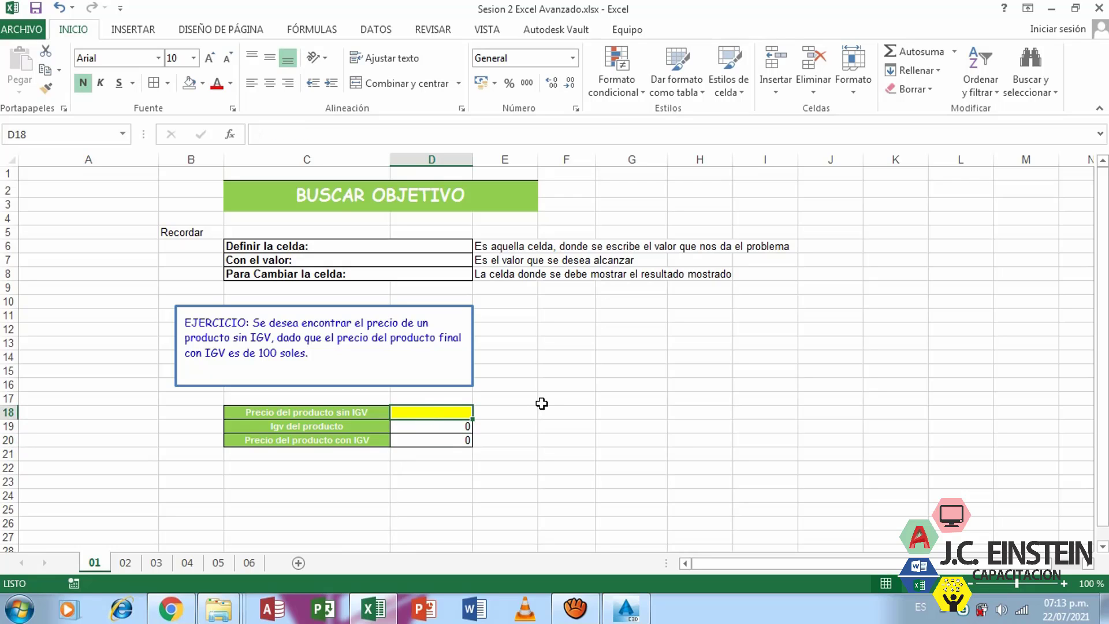
type("50")
key("Return")
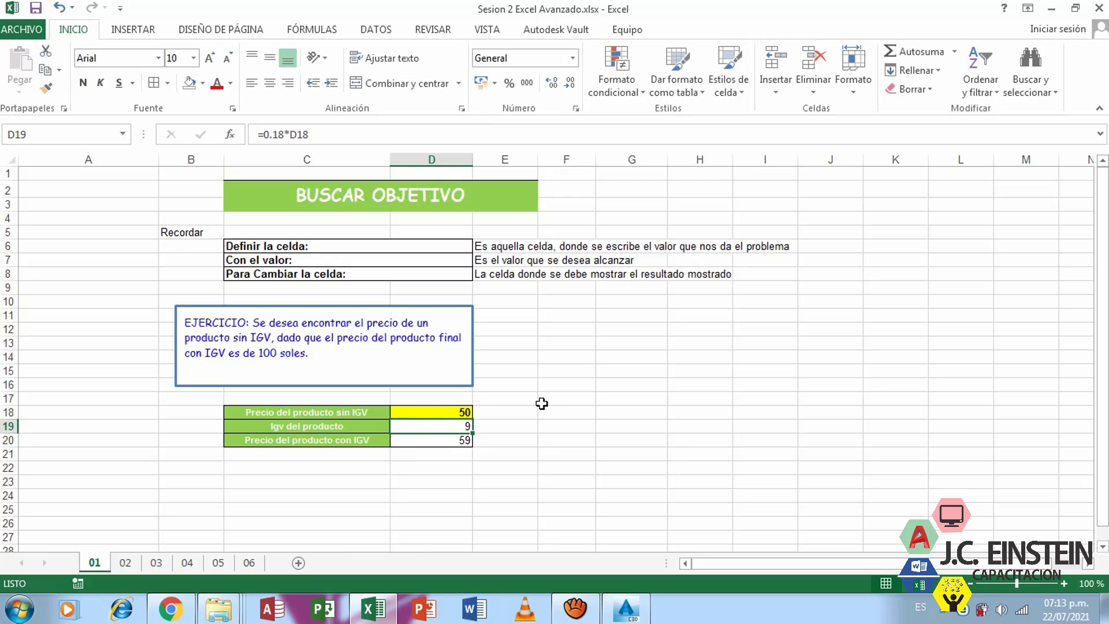
left_click(457, 398)
left_click(458, 410)
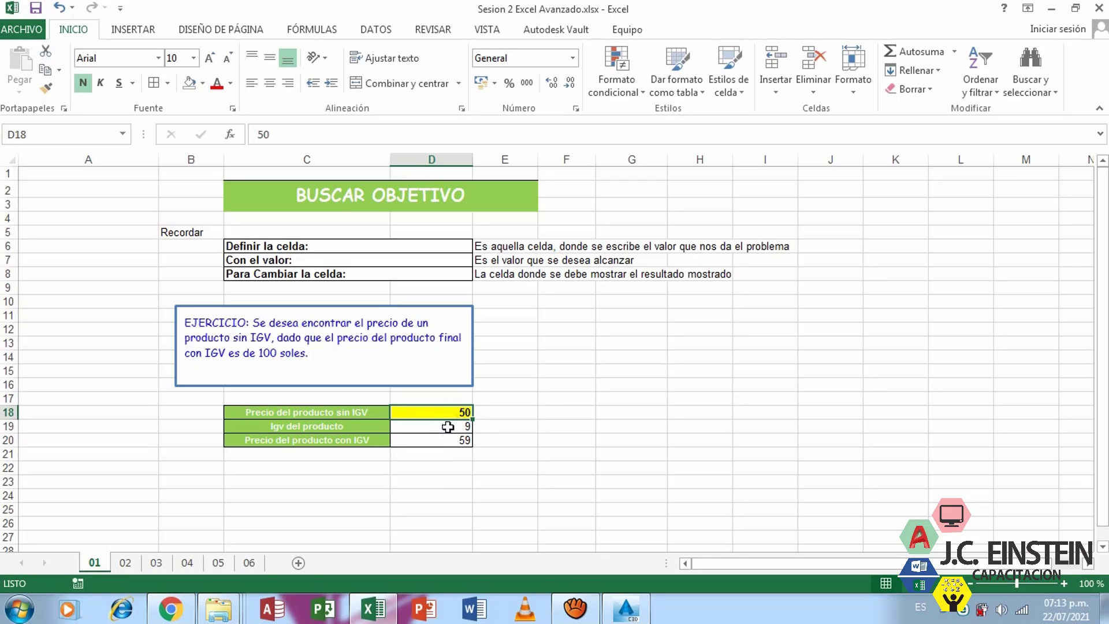
left_click(442, 446)
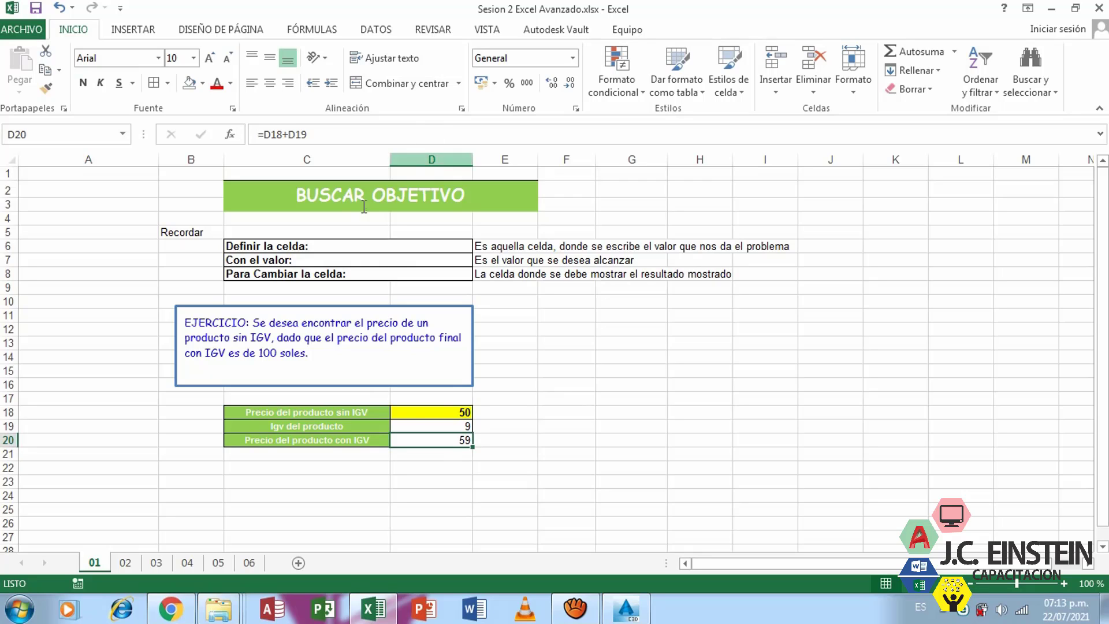
left_click(434, 404)
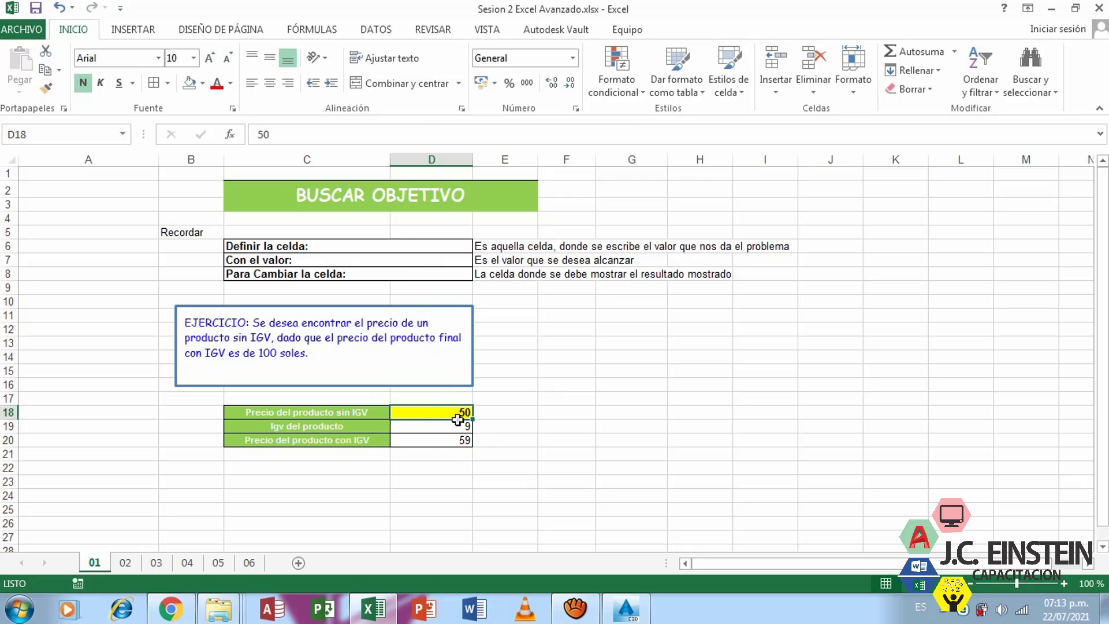
key("Delete")
left_click(376, 29)
left_click(789, 72)
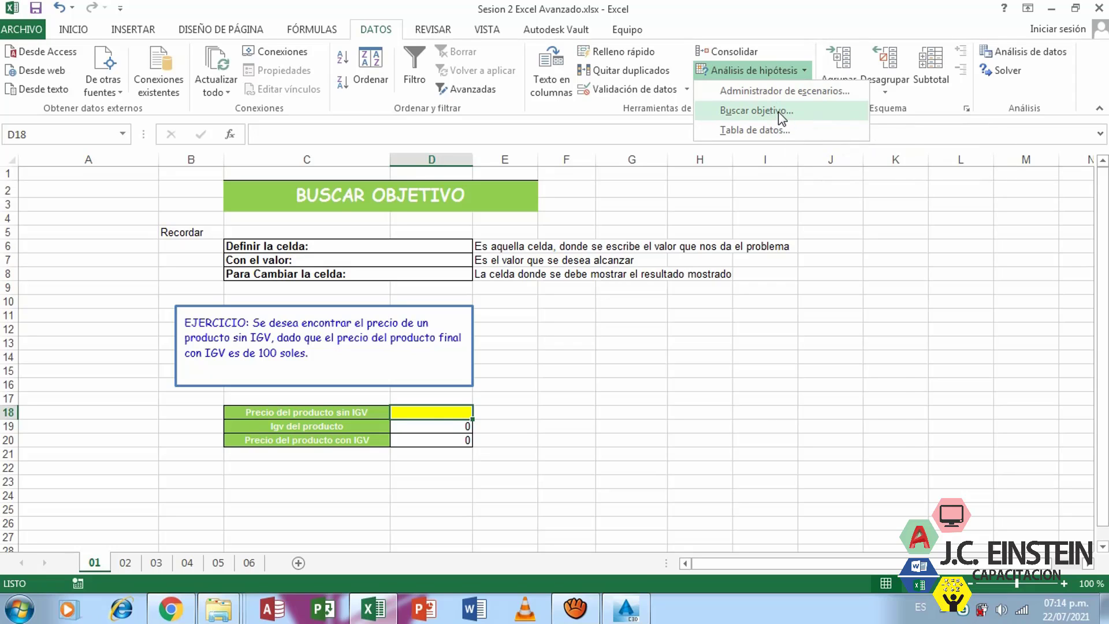
Goal Seek D20 to 100 by changing D18, giving 84.74576271 without IGV
left_click(782, 118)
mouse_move(751, 371)
left_mouse_down()
mouse_move(618, 334)
mouse_move(711, 346)
mouse_move(685, 378)
left_mouse_up()
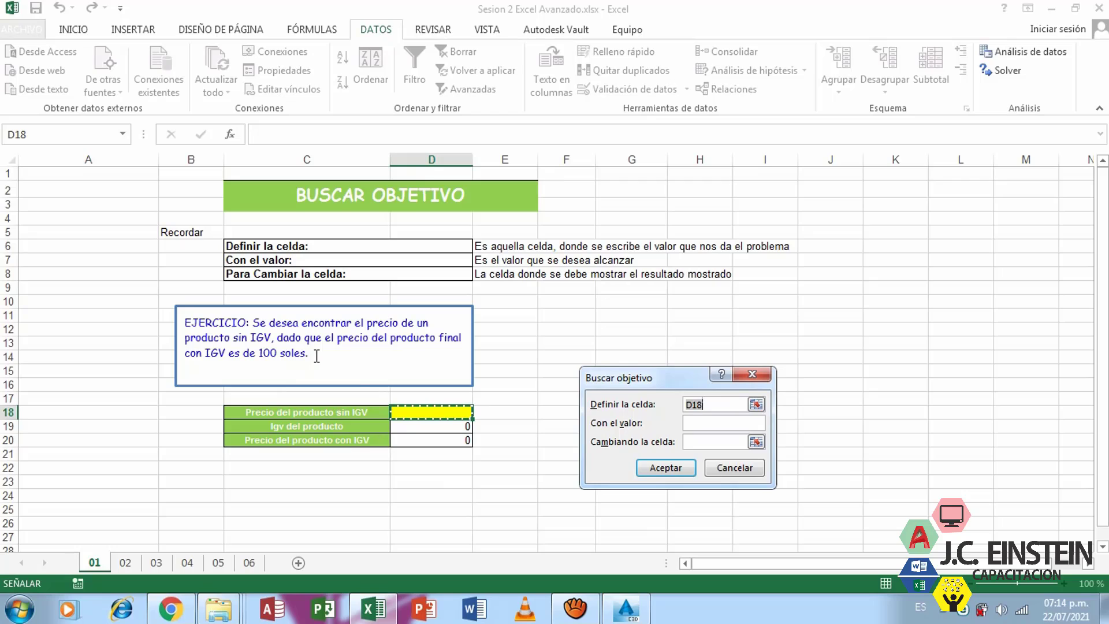
left_click(440, 439)
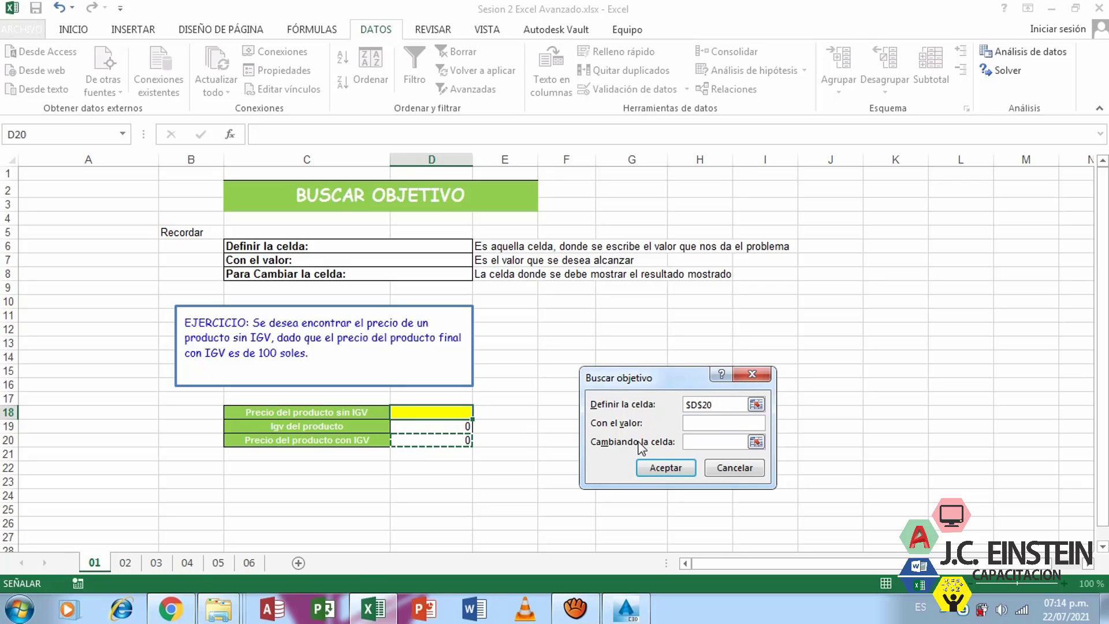
left_click(701, 423)
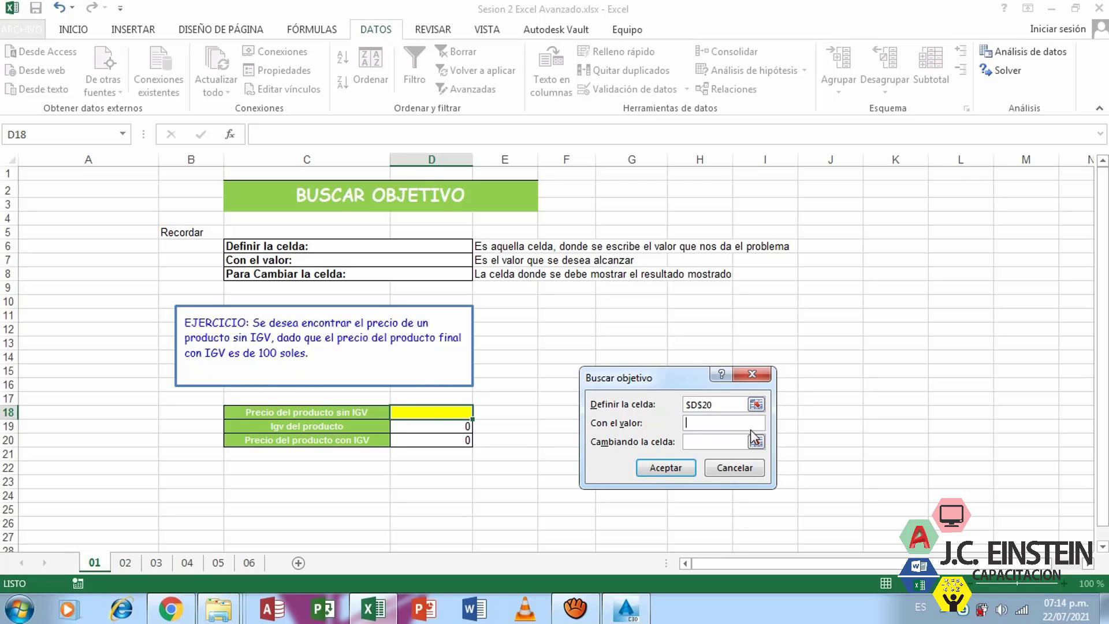
type("100")
left_click(757, 442)
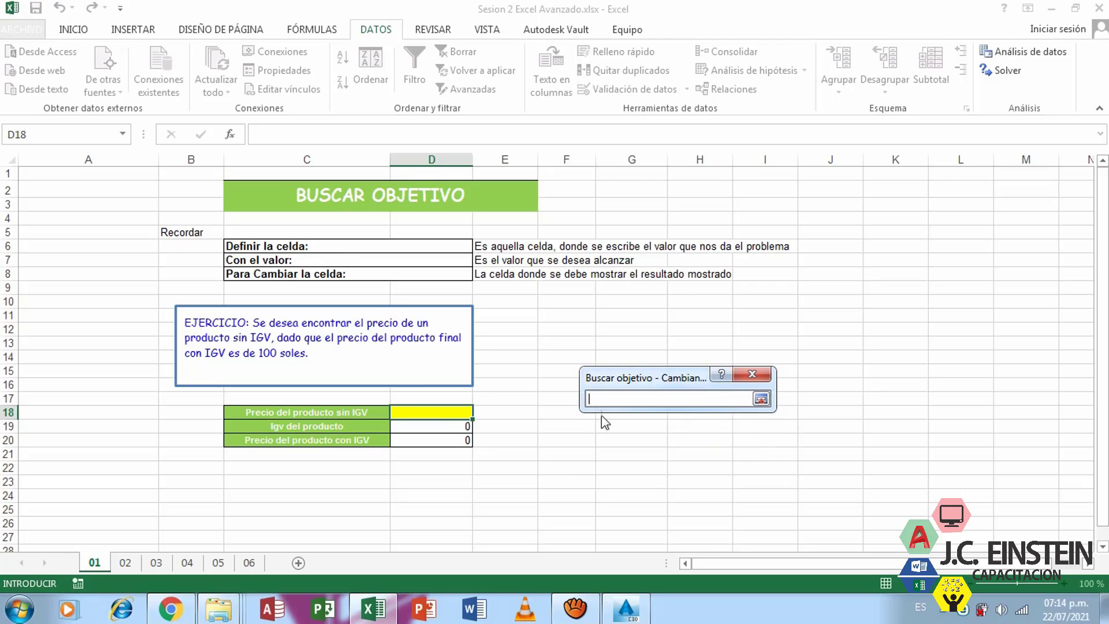
left_click(450, 413)
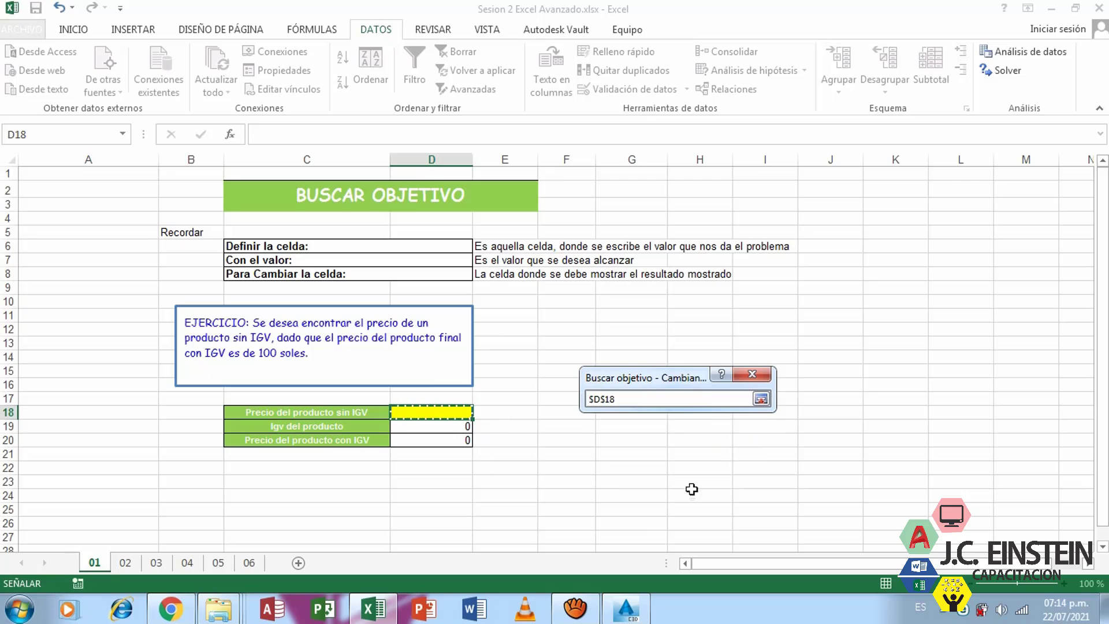
left_click(762, 400)
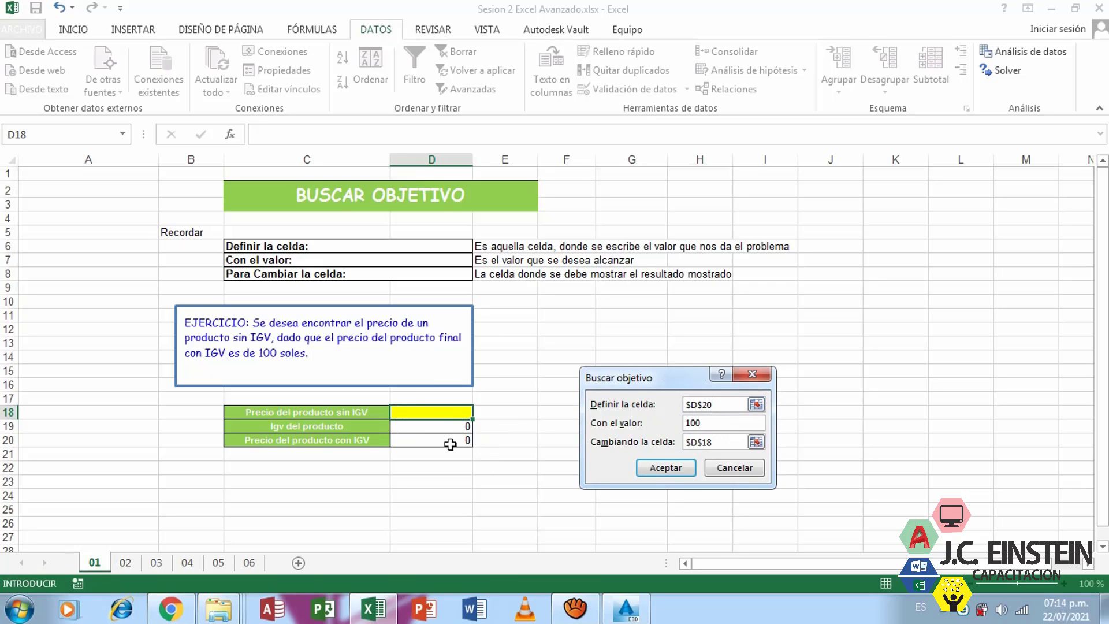
left_click(720, 421)
left_click(713, 442)
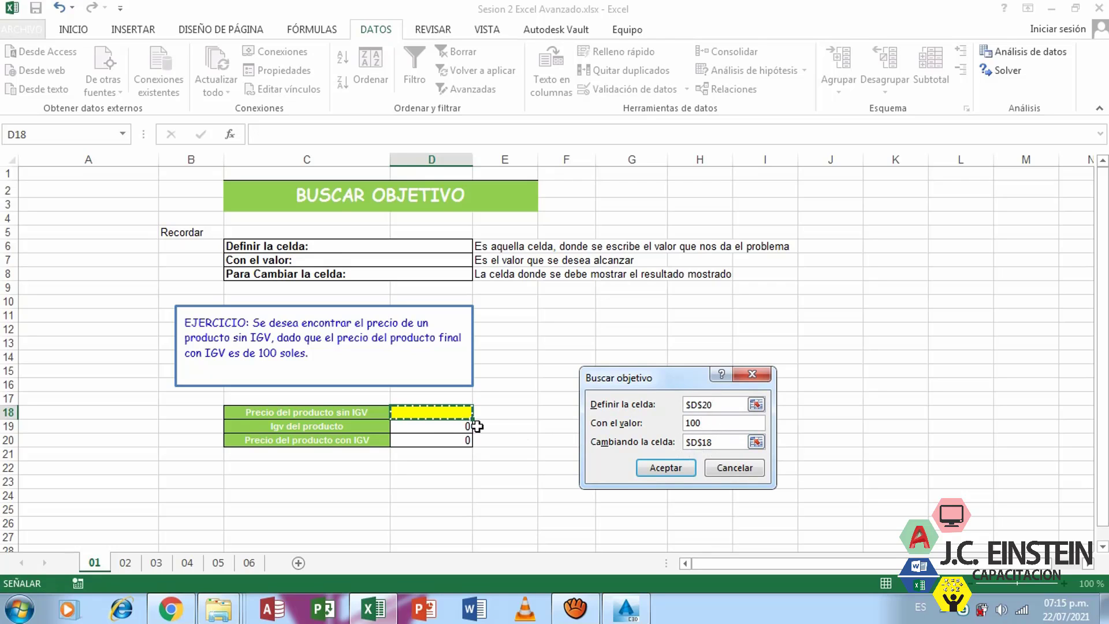
left_click(643, 469)
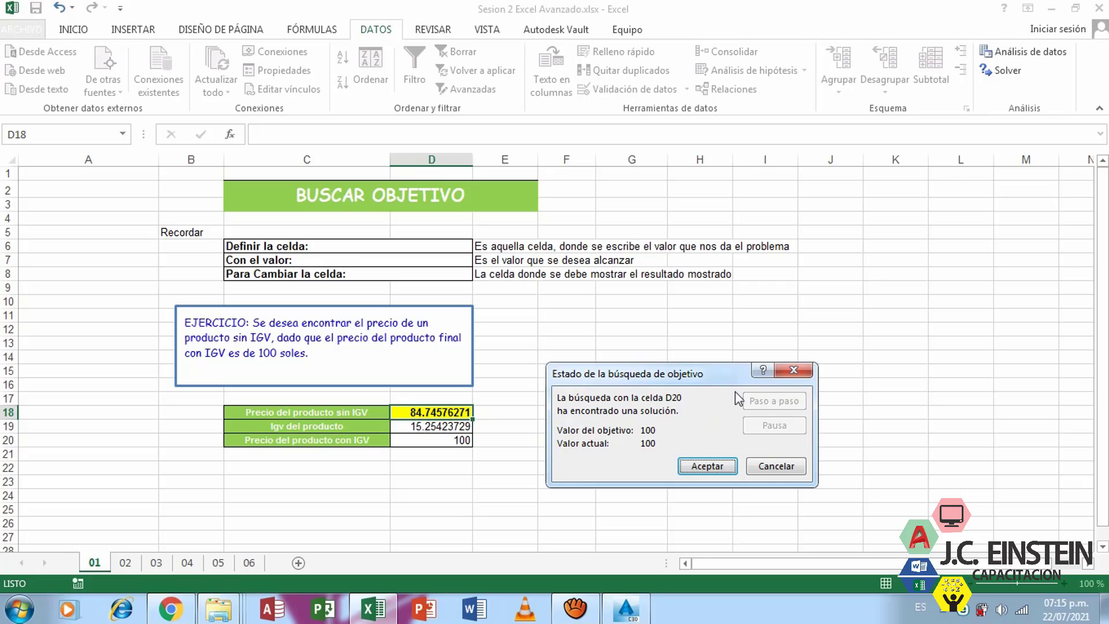
Accept the solution and check it with 84.74576 in E18, =E18*0.18 in E19, =E19+E18 in E20
left_click(708, 466)
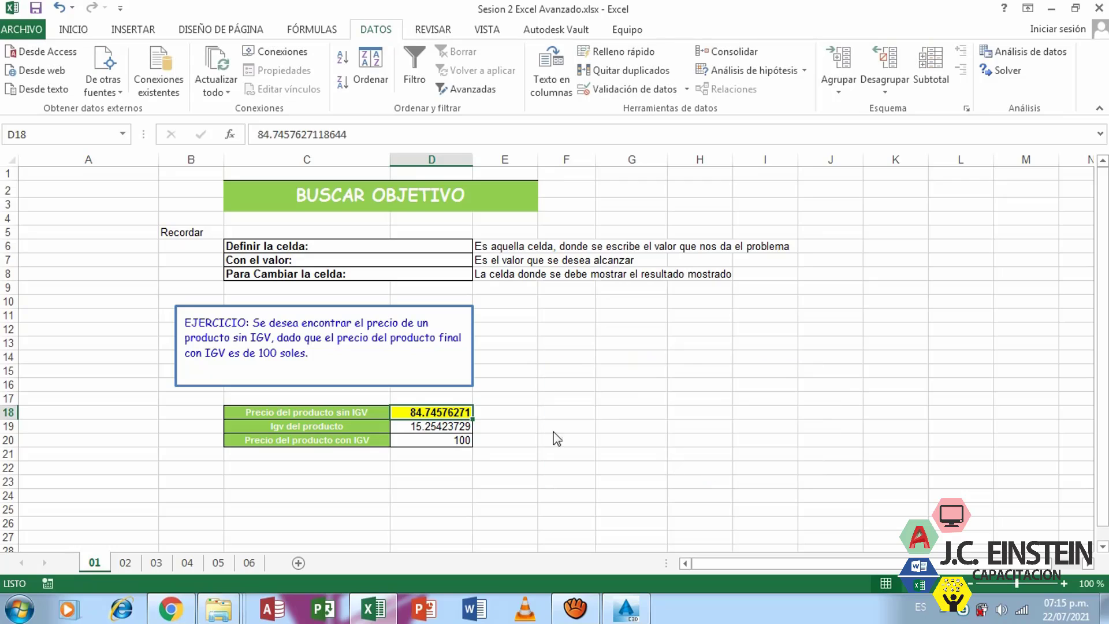
left_click(532, 417)
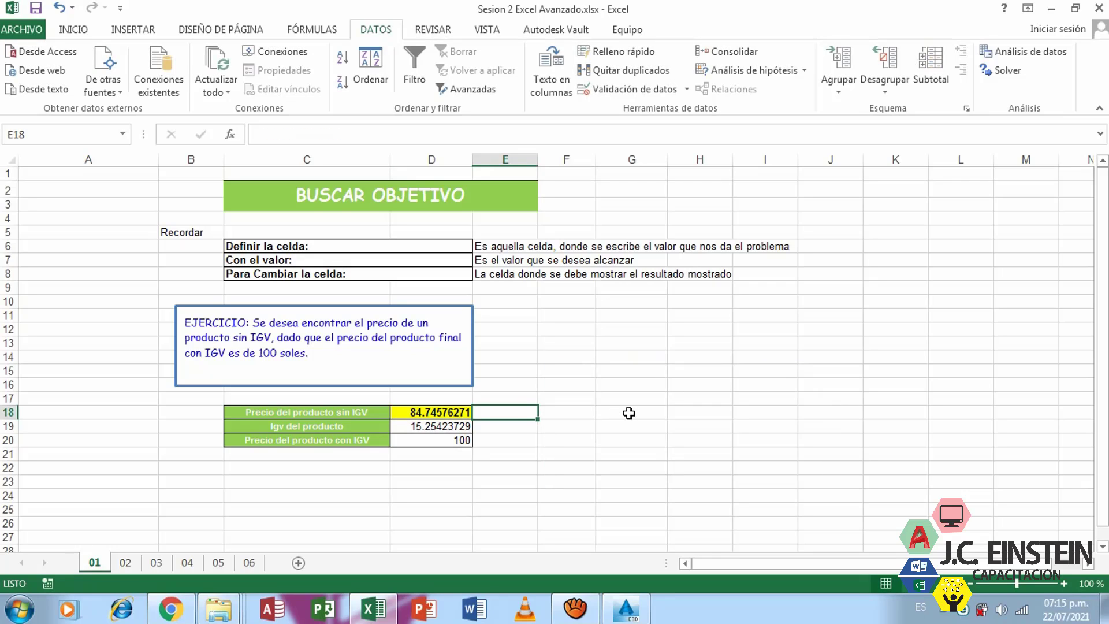
type("84")
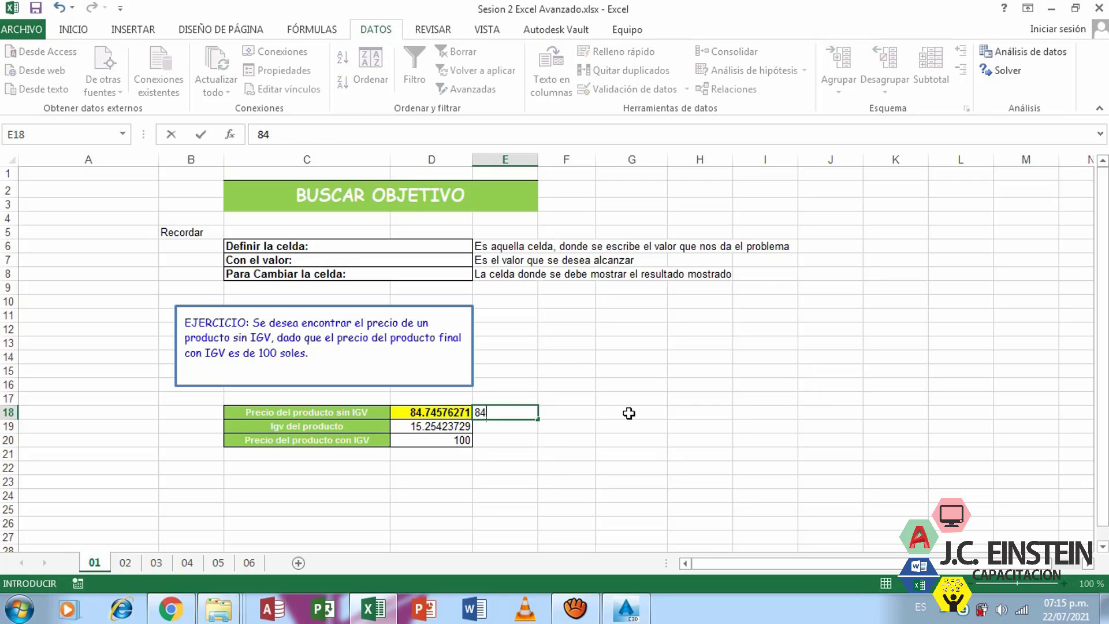
type(".7457")
type("6")
key("Return")
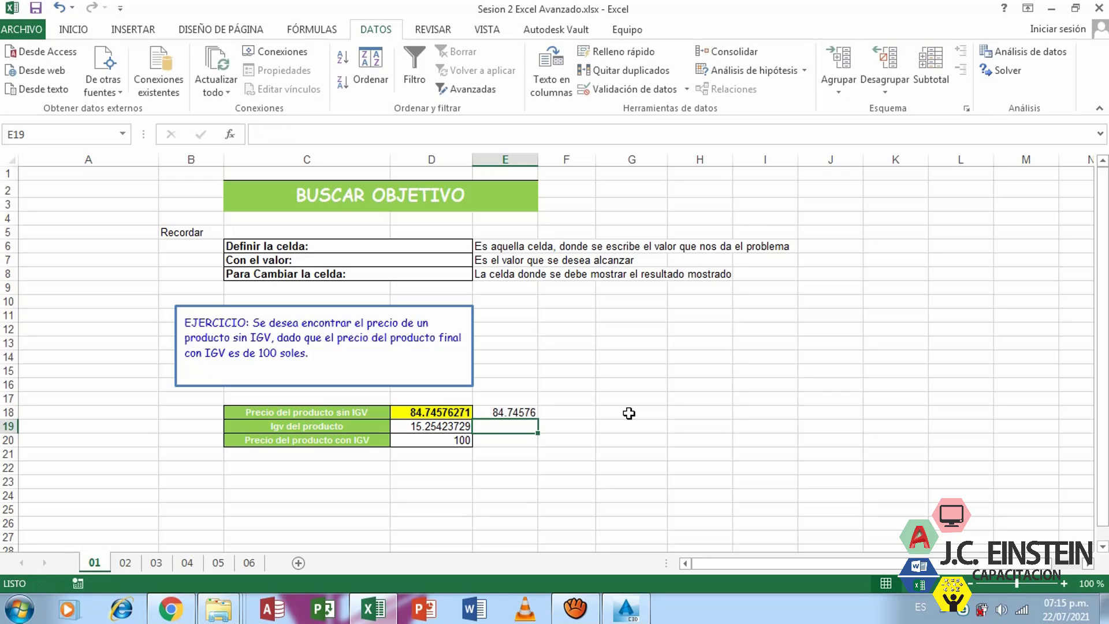
type("=")
left_click(523, 412)
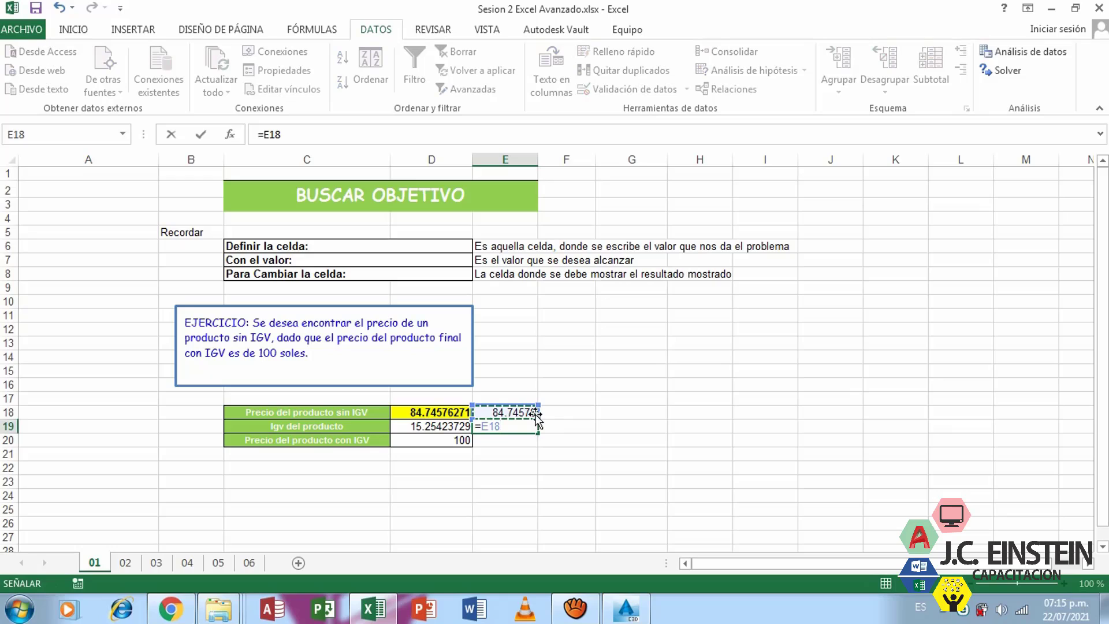
type("*0.18")
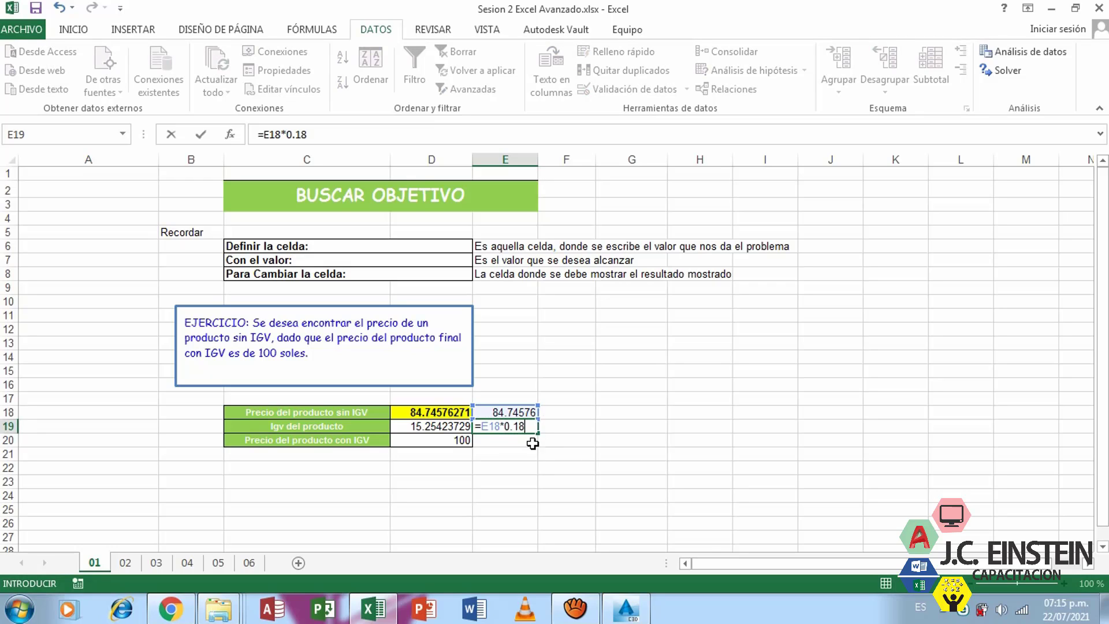
key("Return")
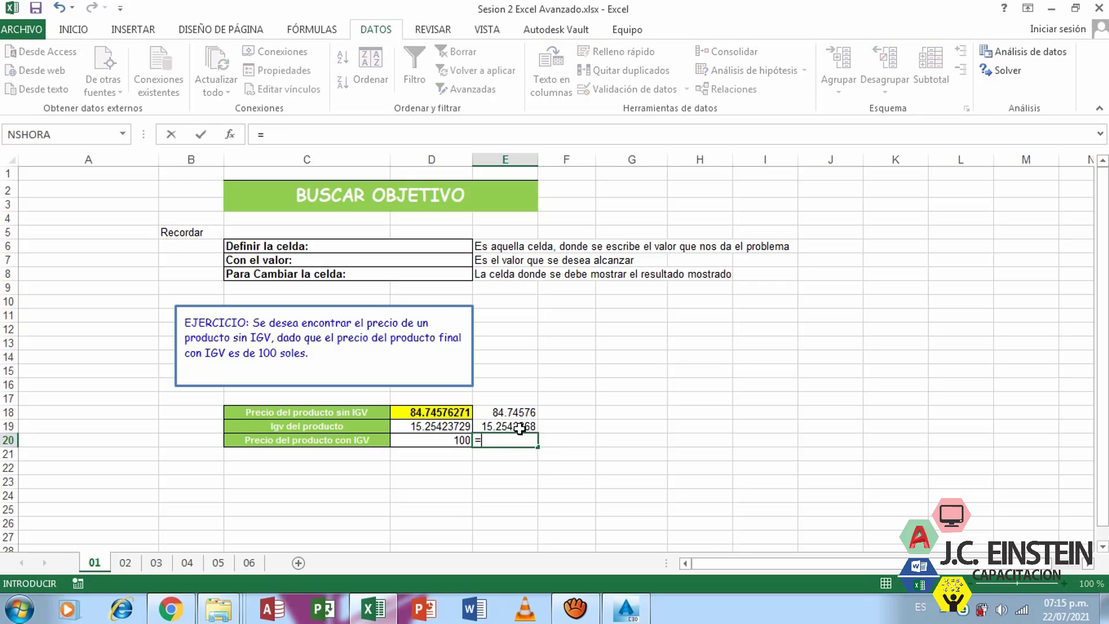
type("=")
left_click(517, 426)
type("+")
left_click(517, 411)
type("+")
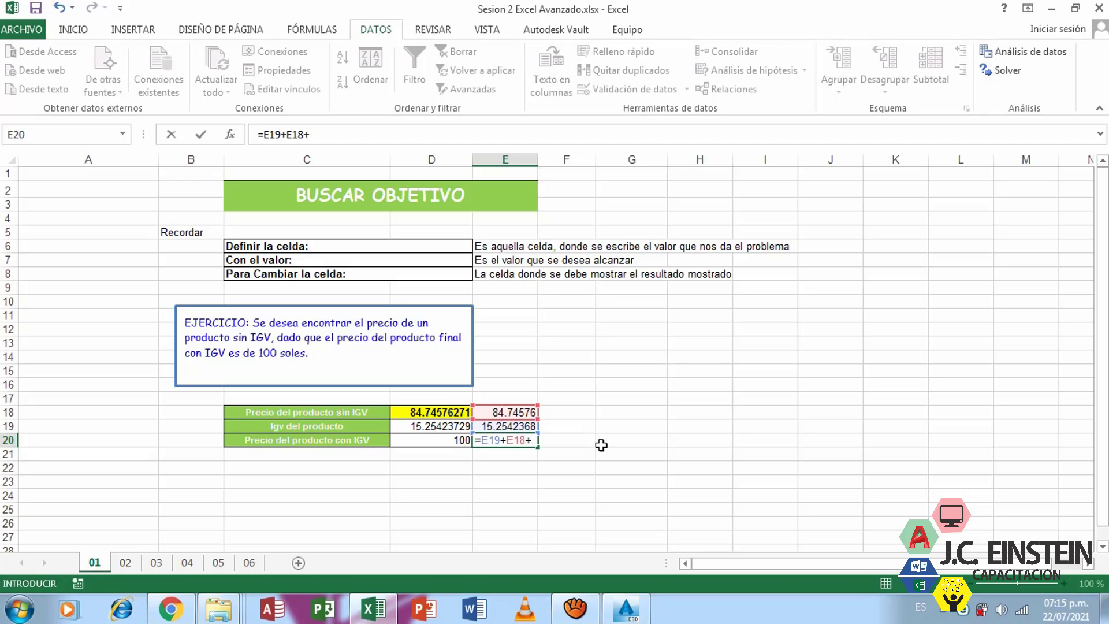
key("Return")
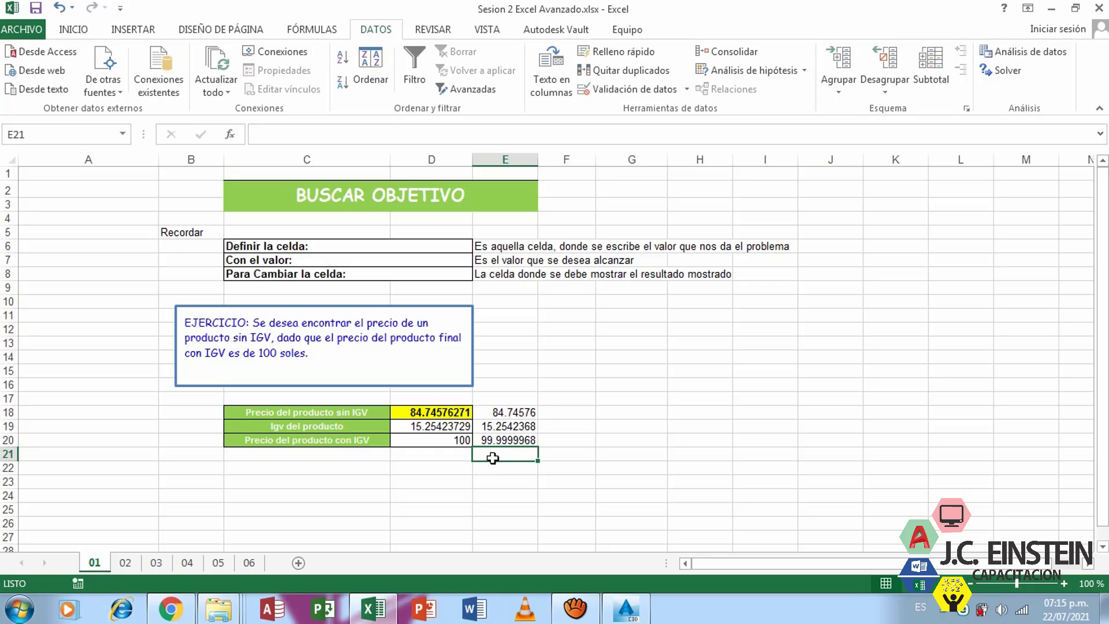
Delete the E18:E20 check calculations
key("Up")
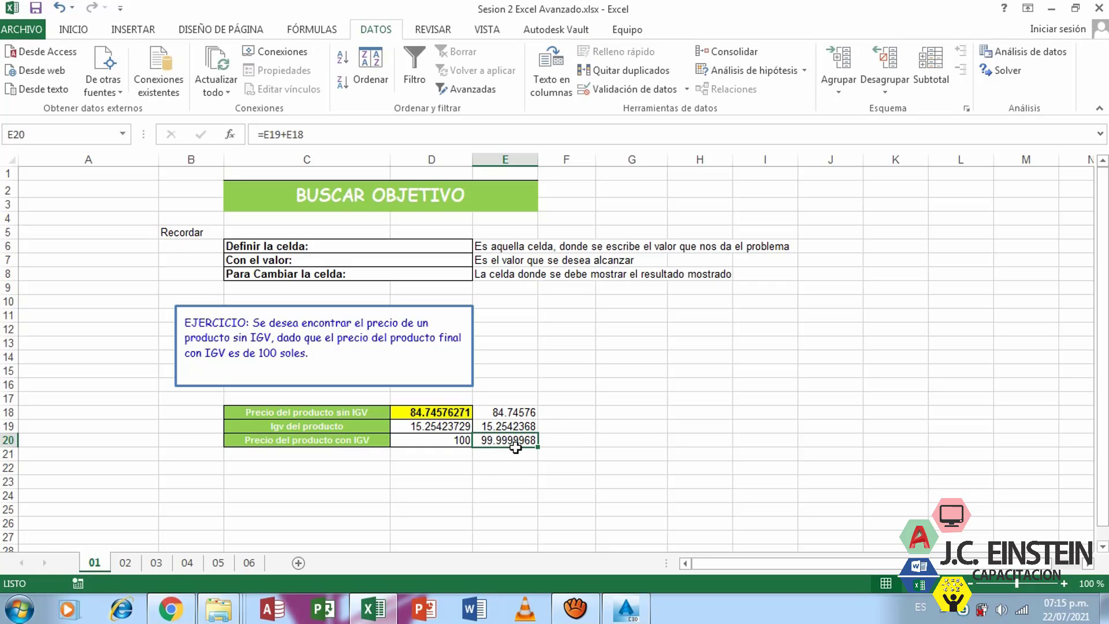
left_click(504, 412)
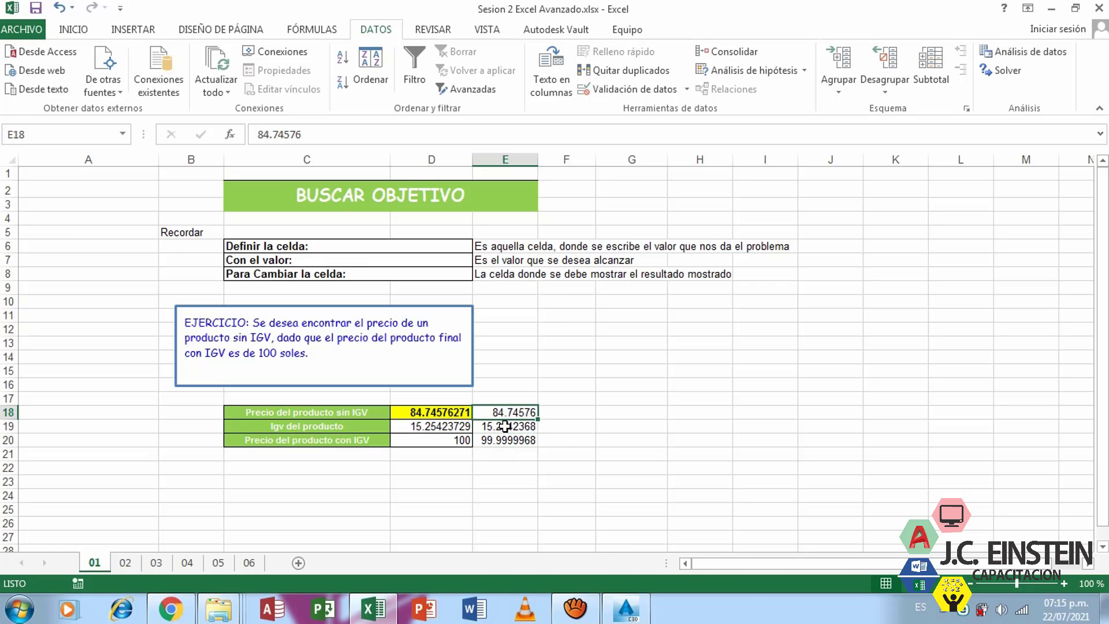
left_click(506, 440, "shift")
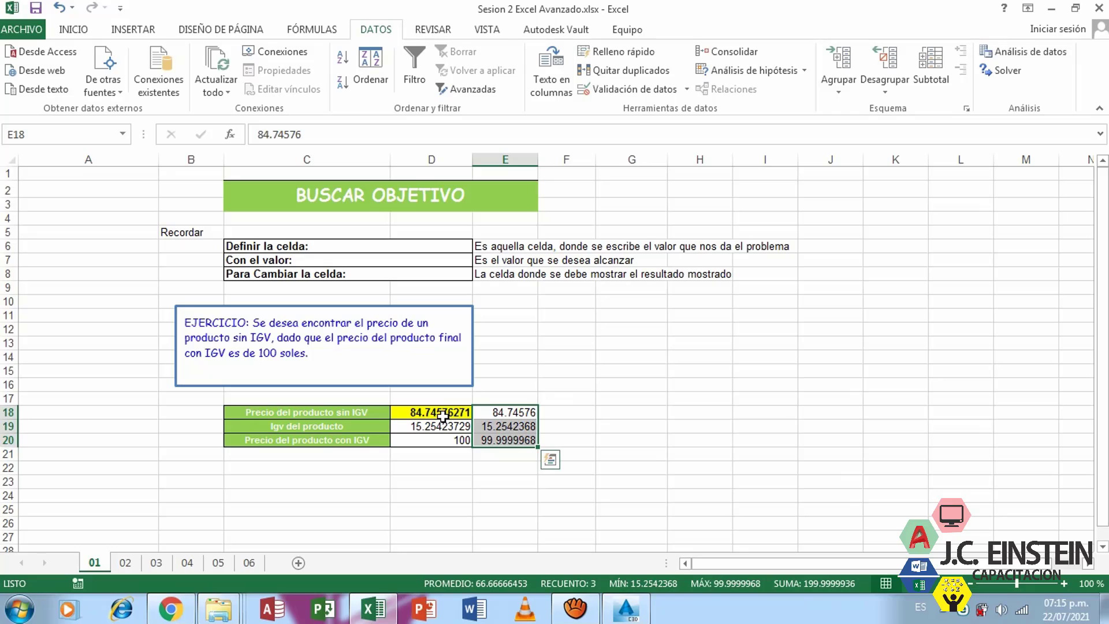
key("Delete")
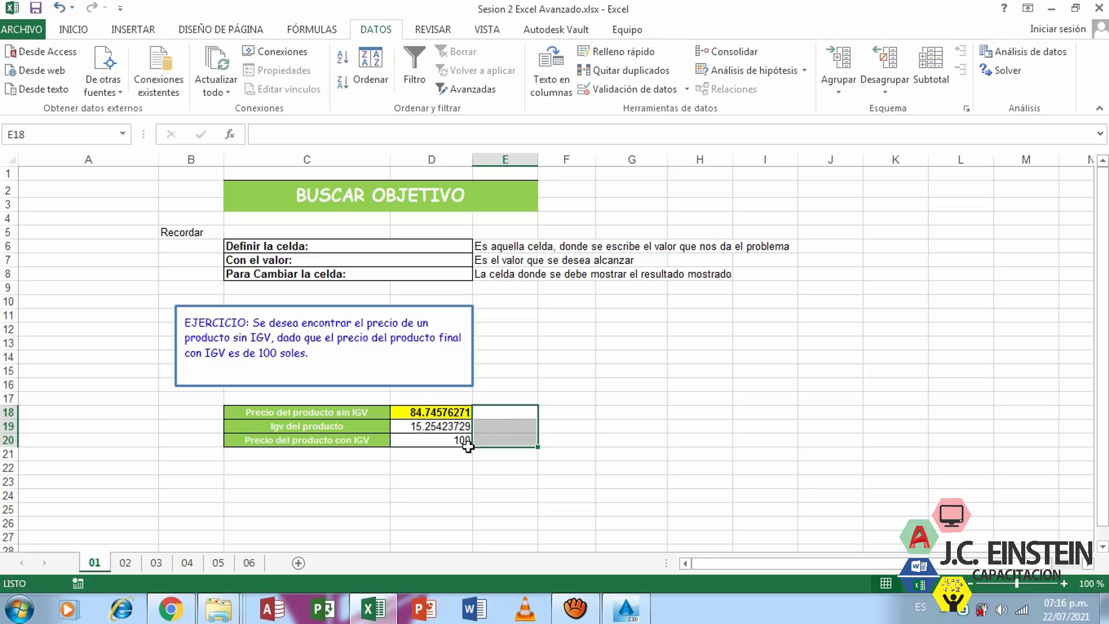
left_click(517, 465)
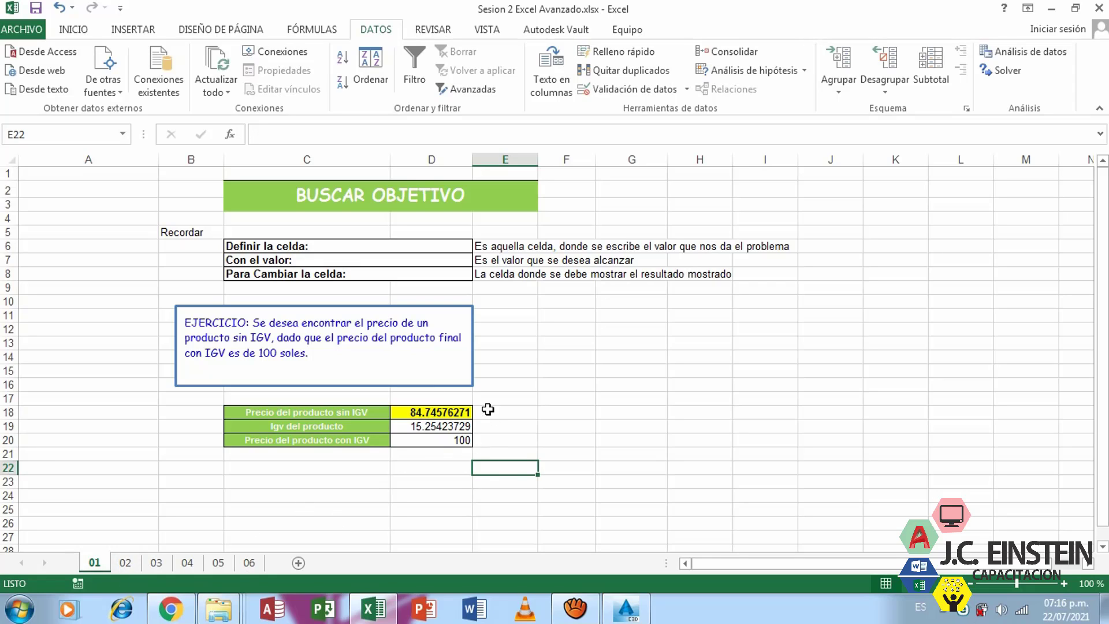
left_click(125, 564)
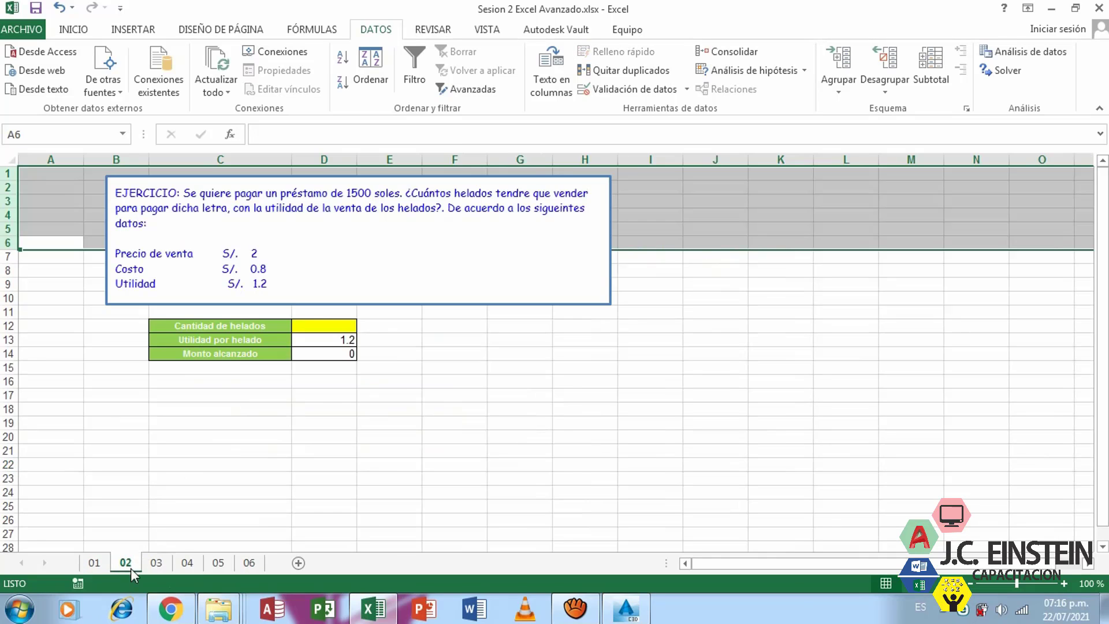
left_click(452, 379)
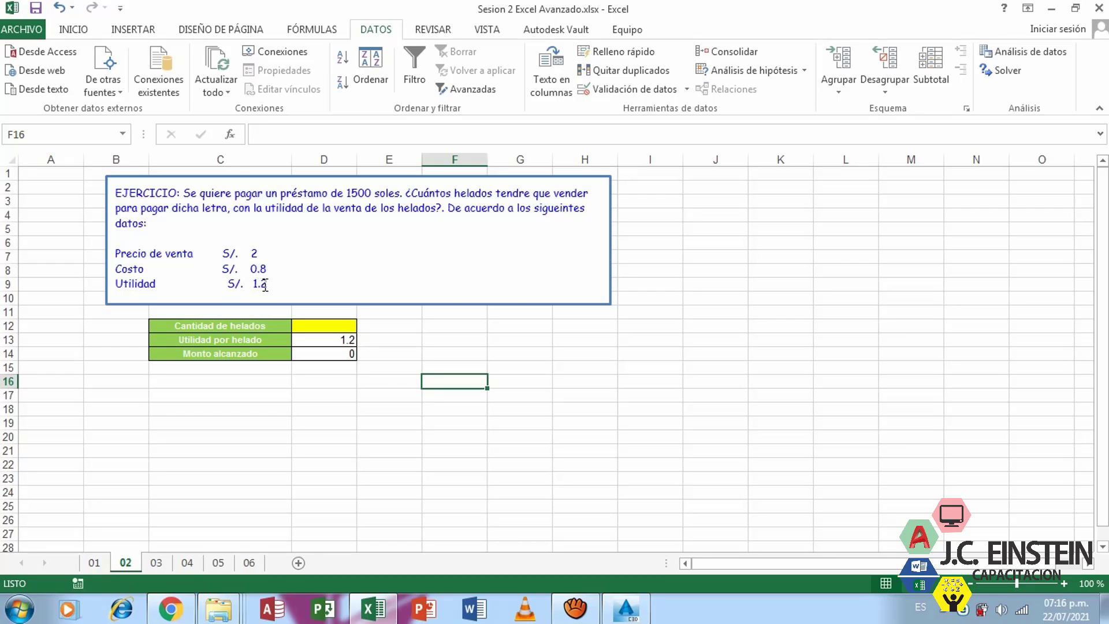
left_click_drag(266, 284, 255, 285)
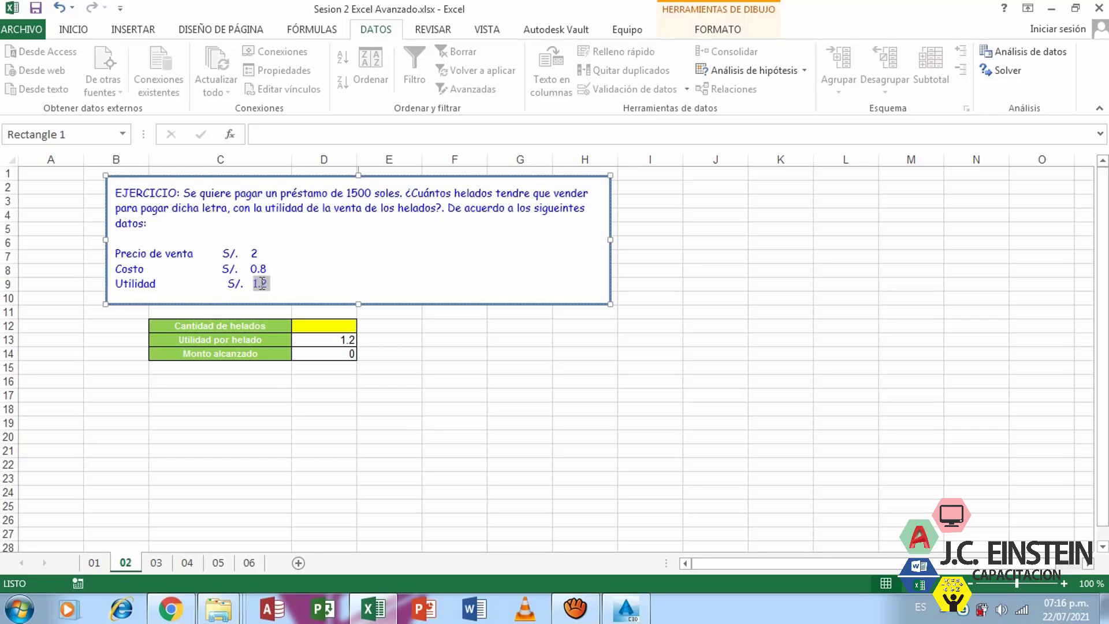
left_click(316, 340)
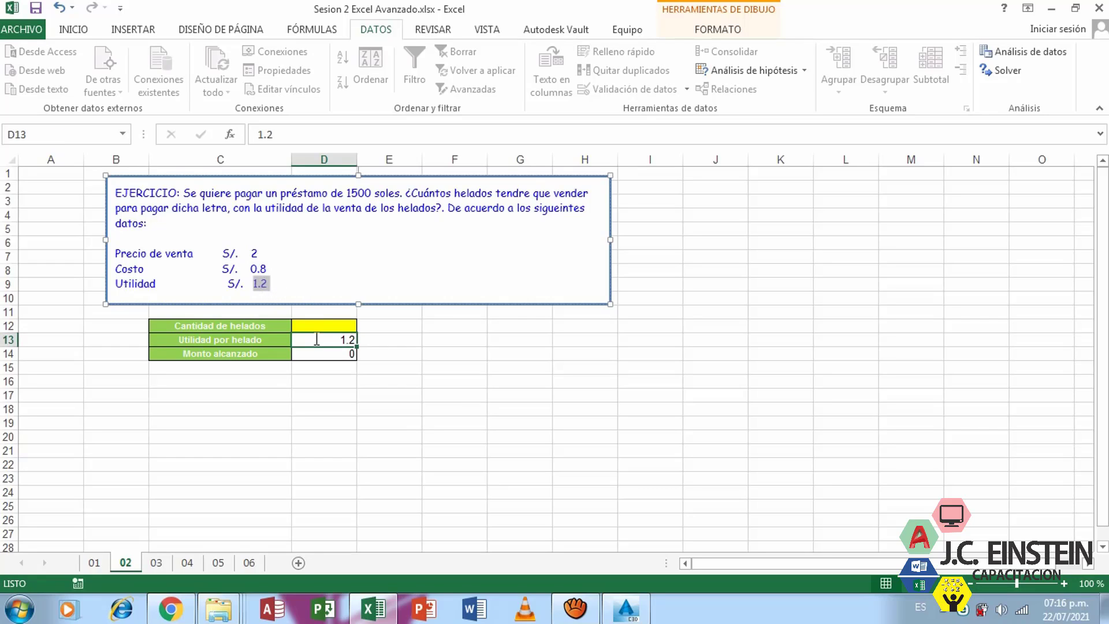
left_click(222, 340)
left_click(347, 341)
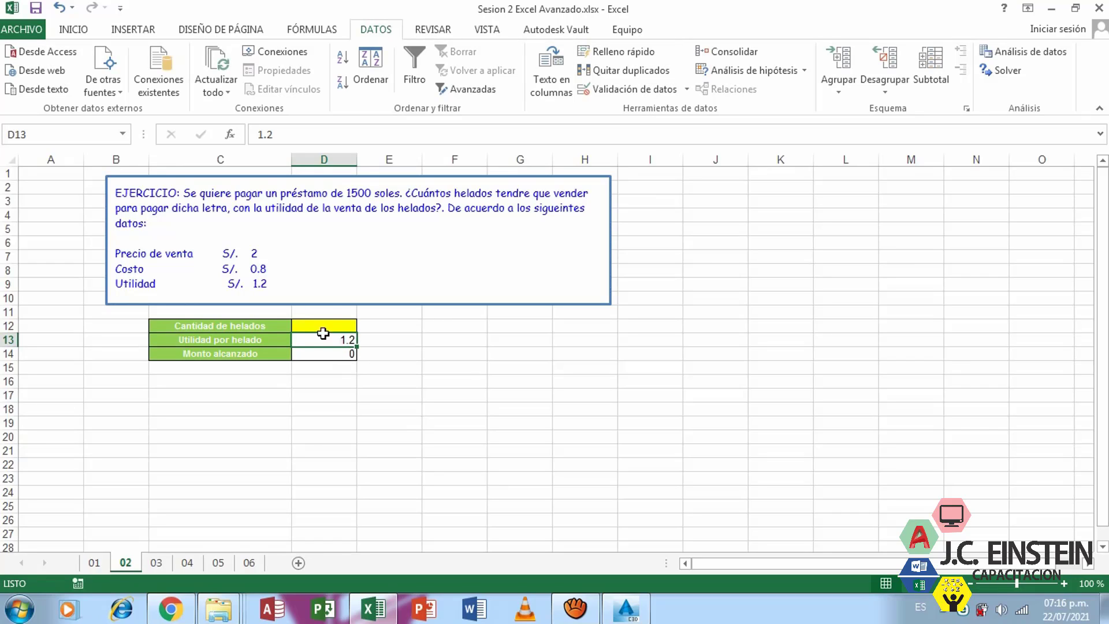
left_click(343, 326)
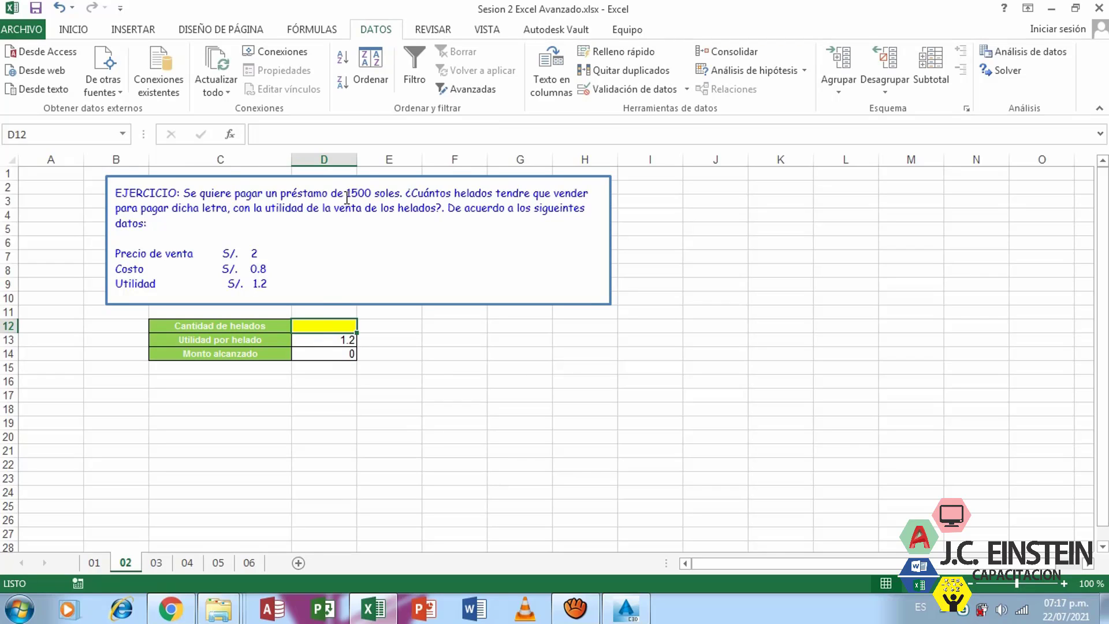
left_click(338, 352)
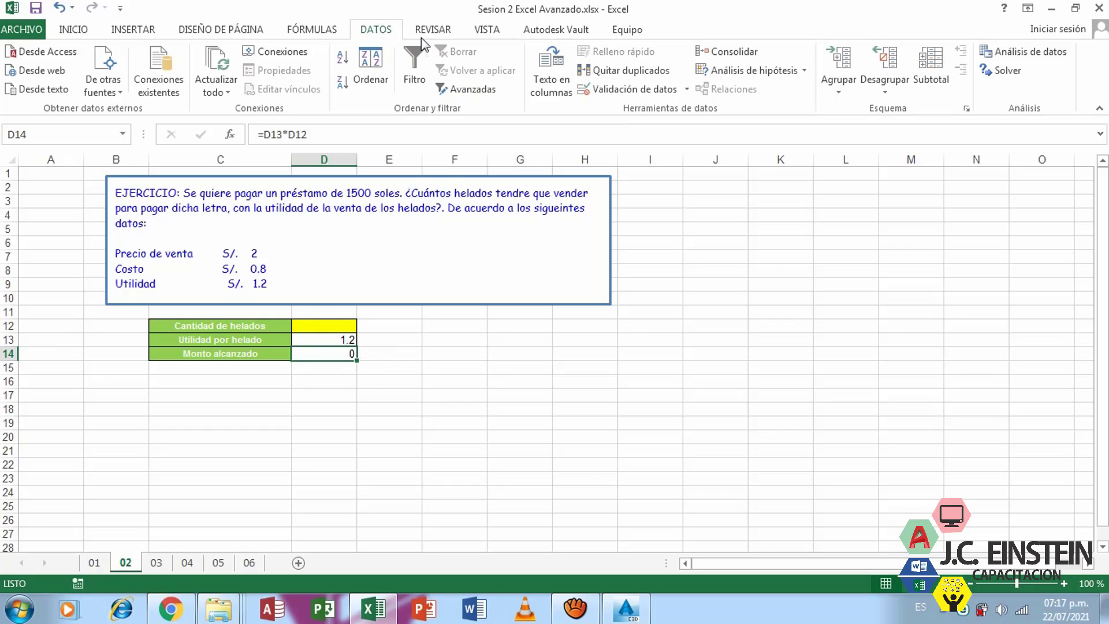
Goal Seek D14 to 1500 by changing D12, accepting 1250 ice creams
left_click(751, 70)
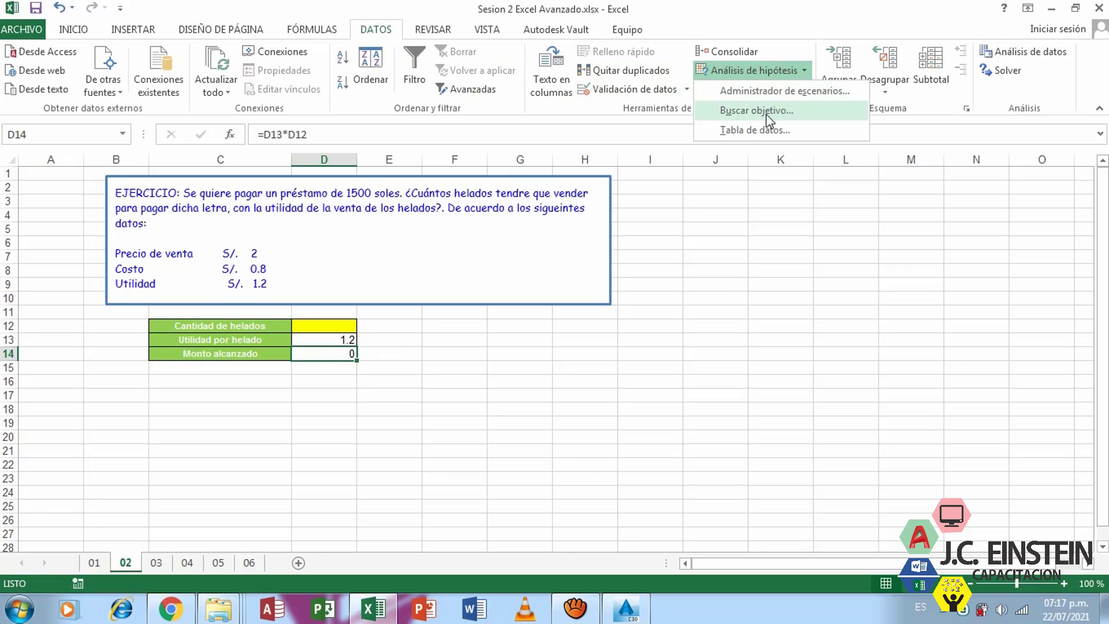
left_click(768, 114)
left_click_drag(687, 370, 591, 313)
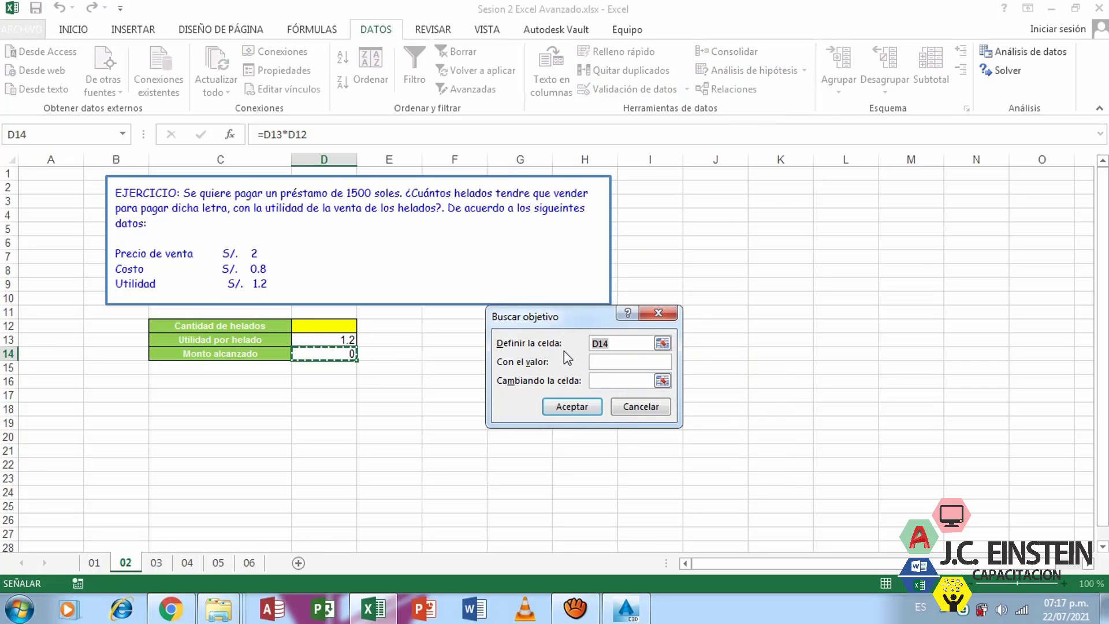
left_click(613, 363)
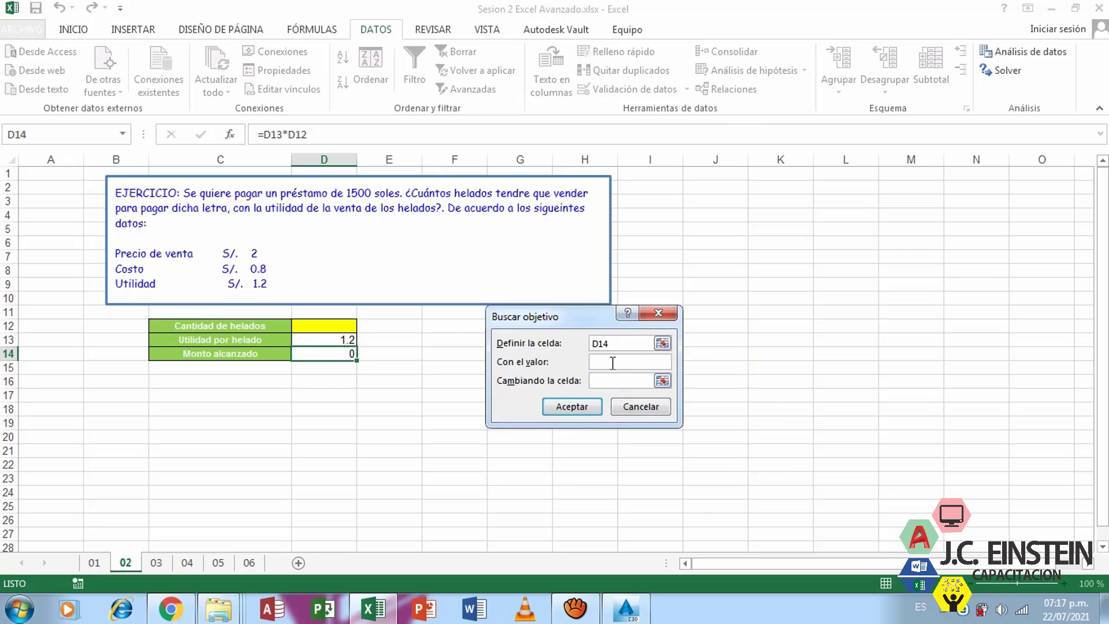
type("1500")
left_click(662, 381)
left_click(340, 325)
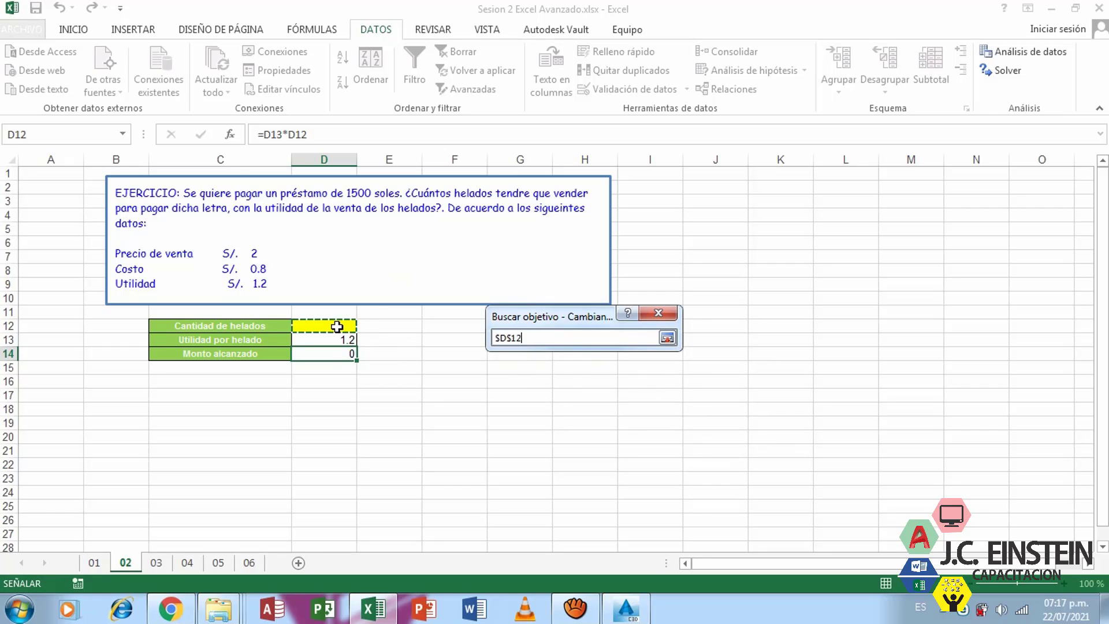
left_click(667, 338)
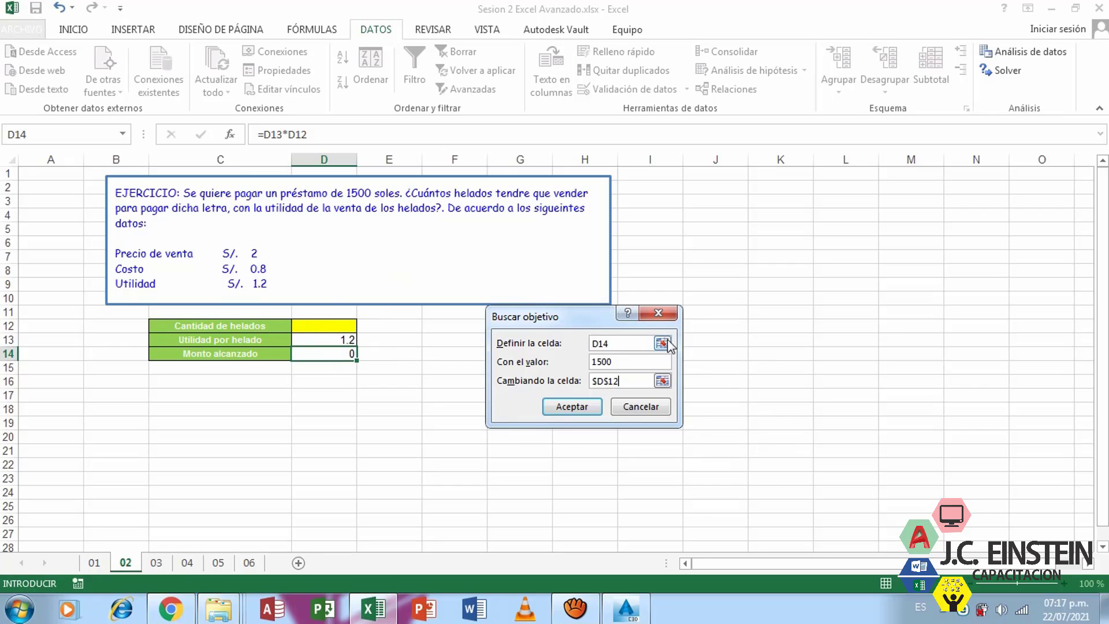
left_click(573, 408)
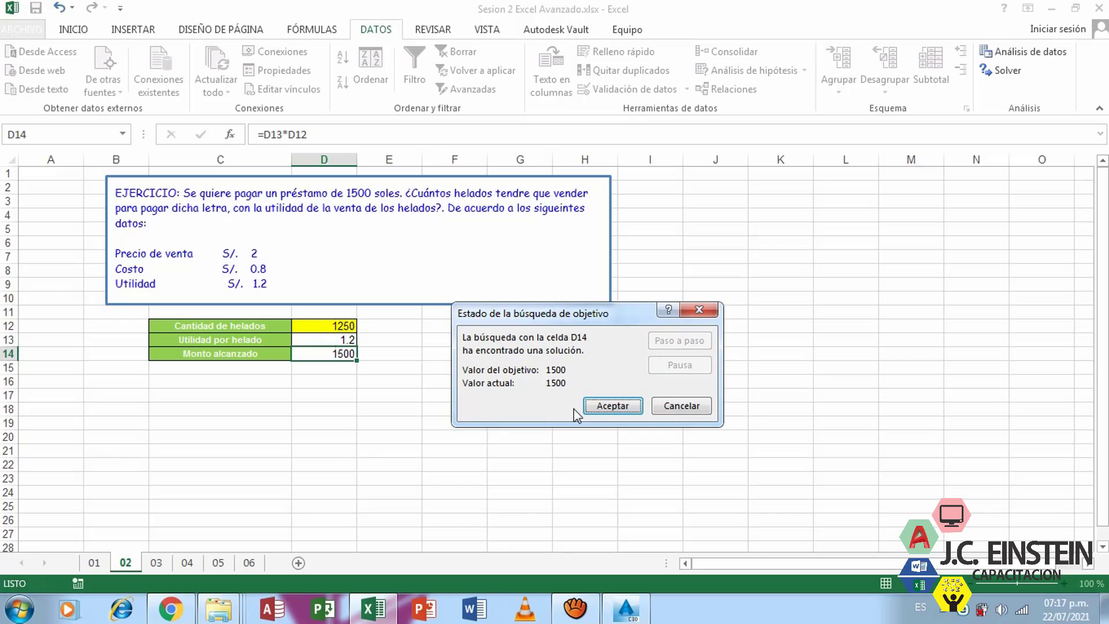
left_click(627, 409)
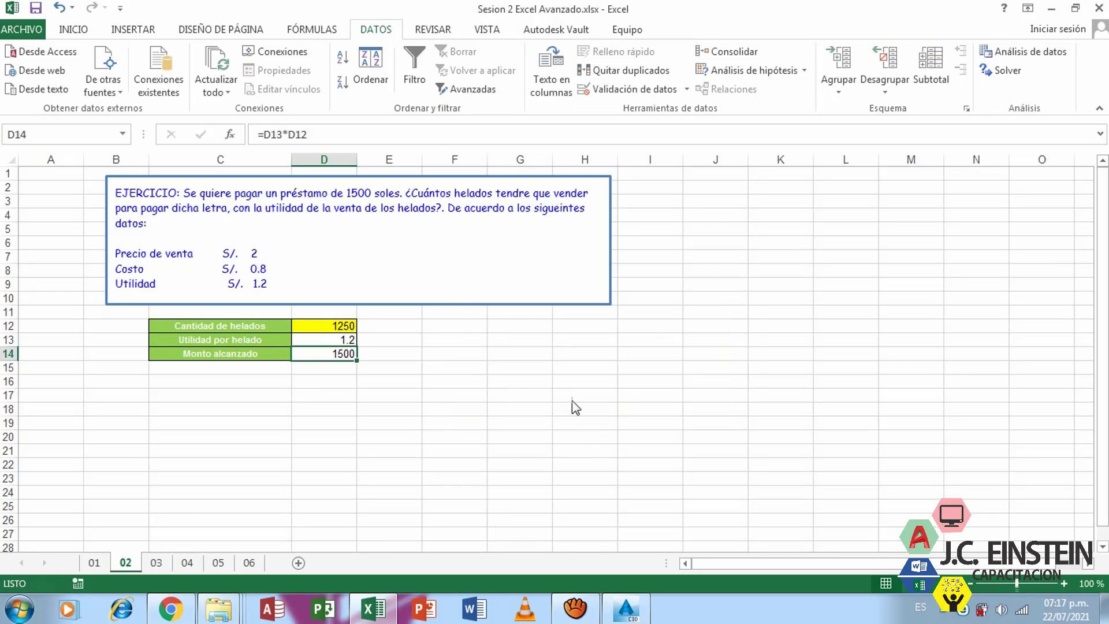
Review the D12–D14 results and the unchanged D14 formula, then switch to sheet 03
left_click(340, 324)
left_click(342, 341)
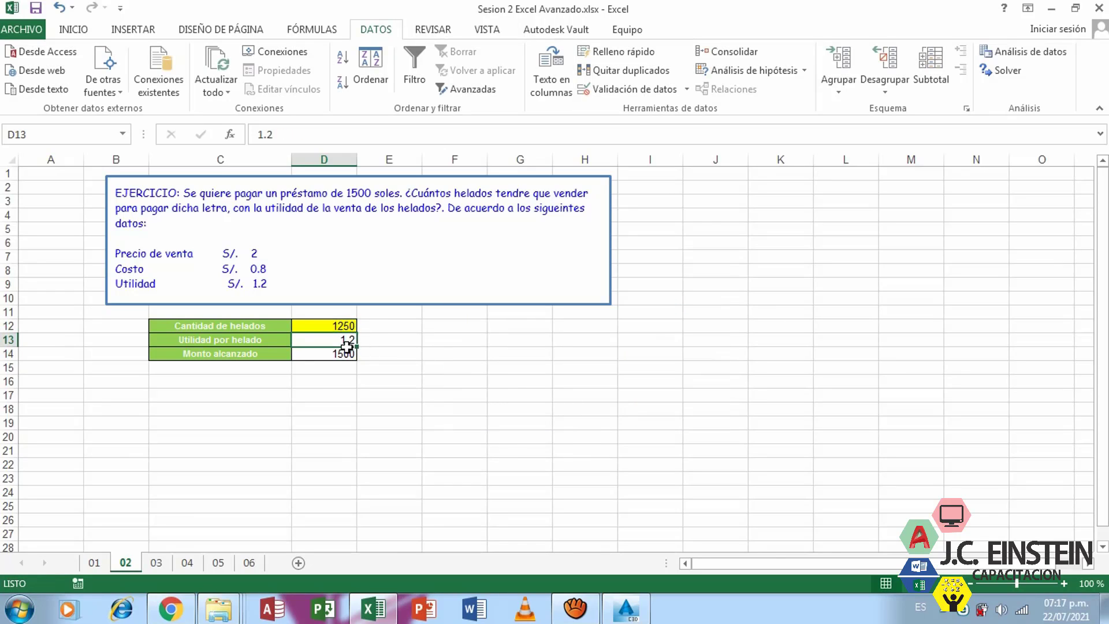
left_click(344, 354)
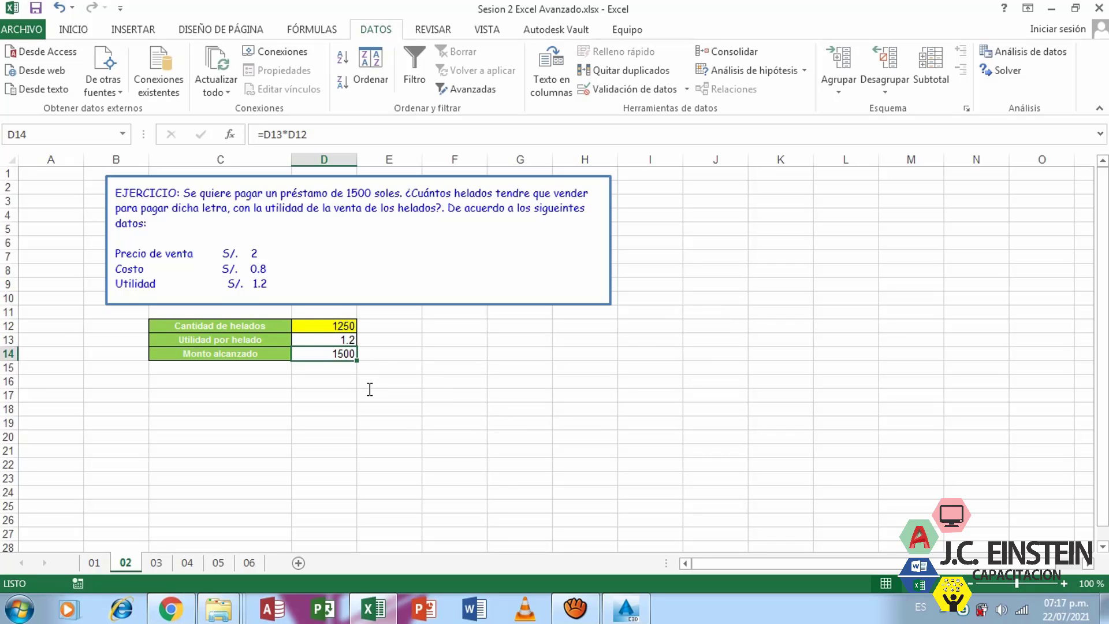
left_click(371, 374)
left_click(340, 341)
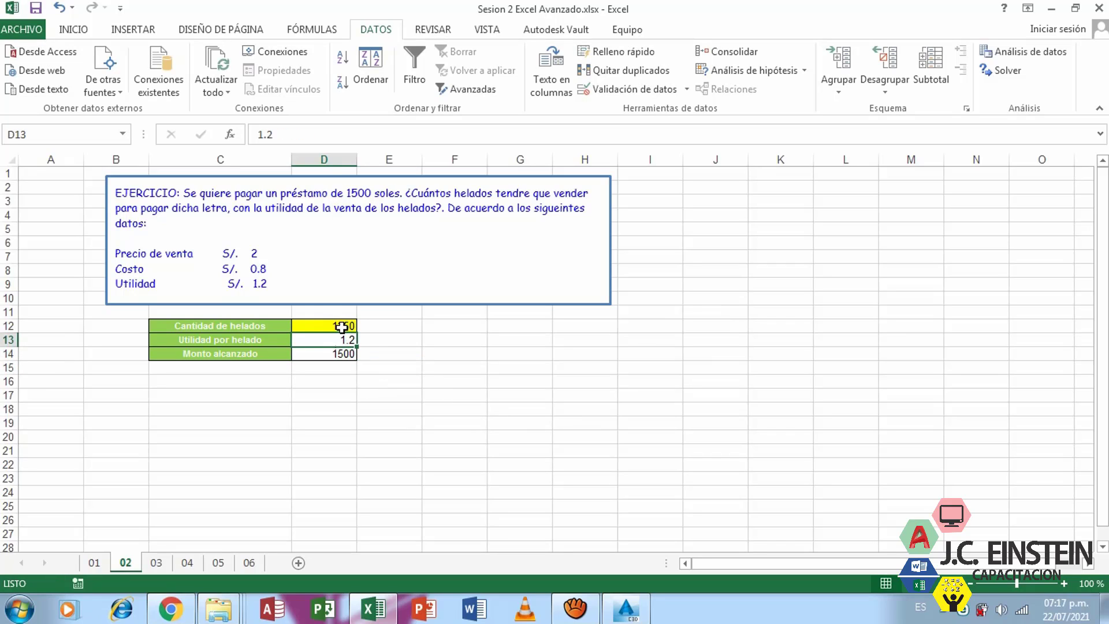
left_click(339, 353)
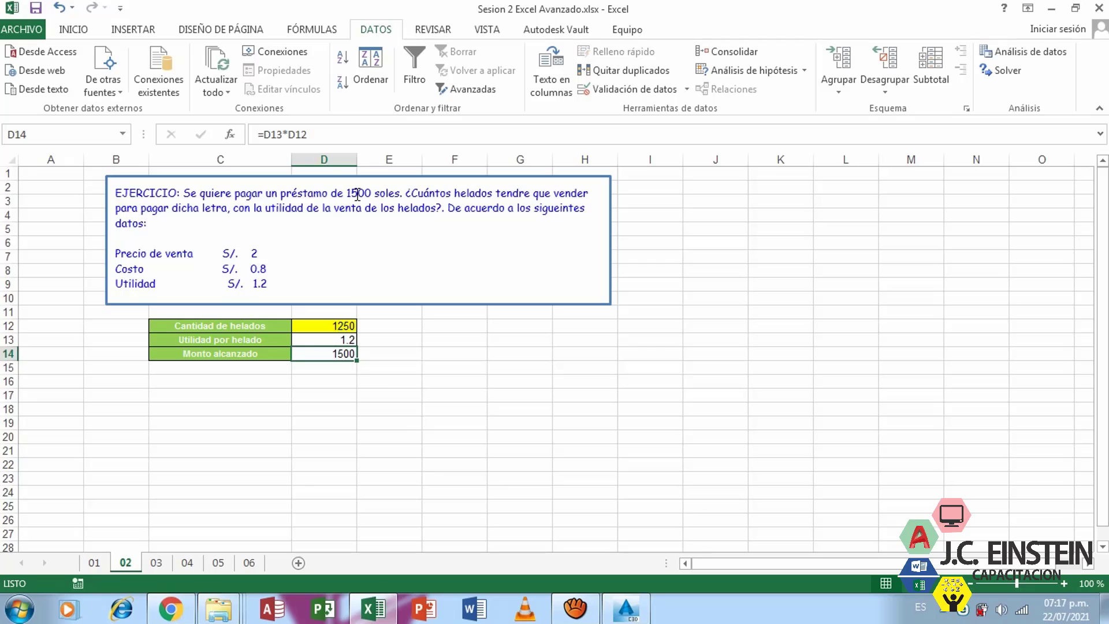
left_click(312, 134)
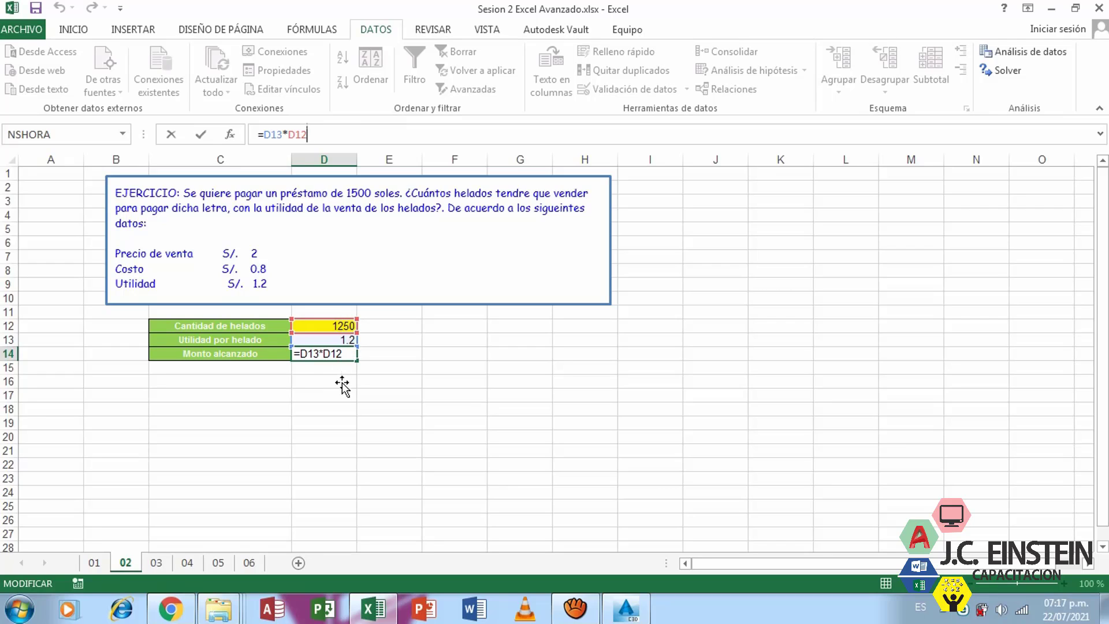
key("Return")
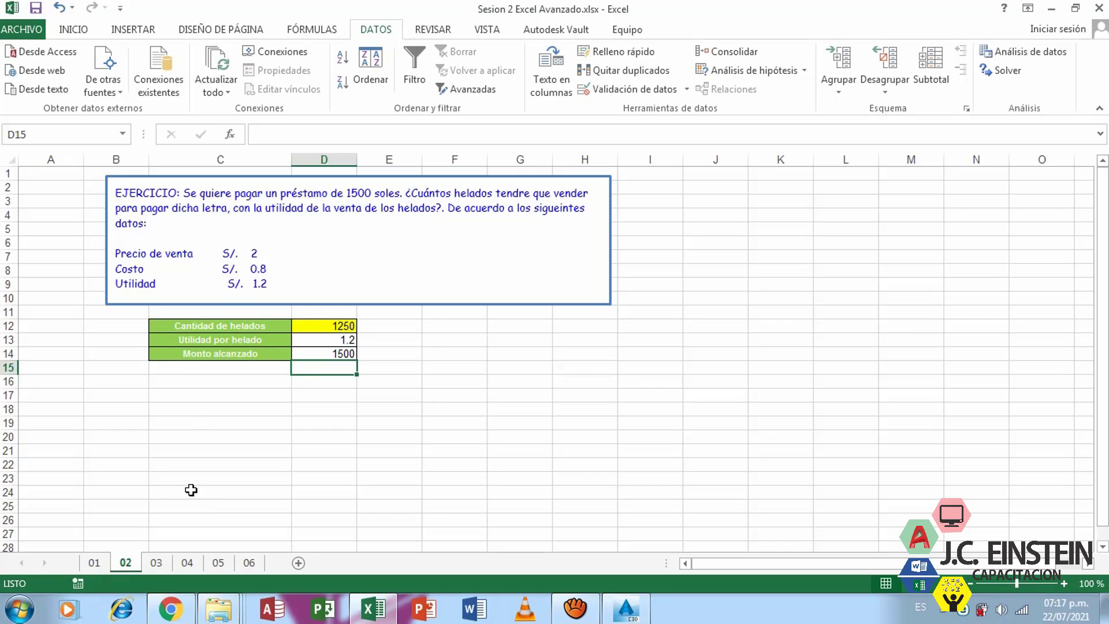
left_click(156, 563)
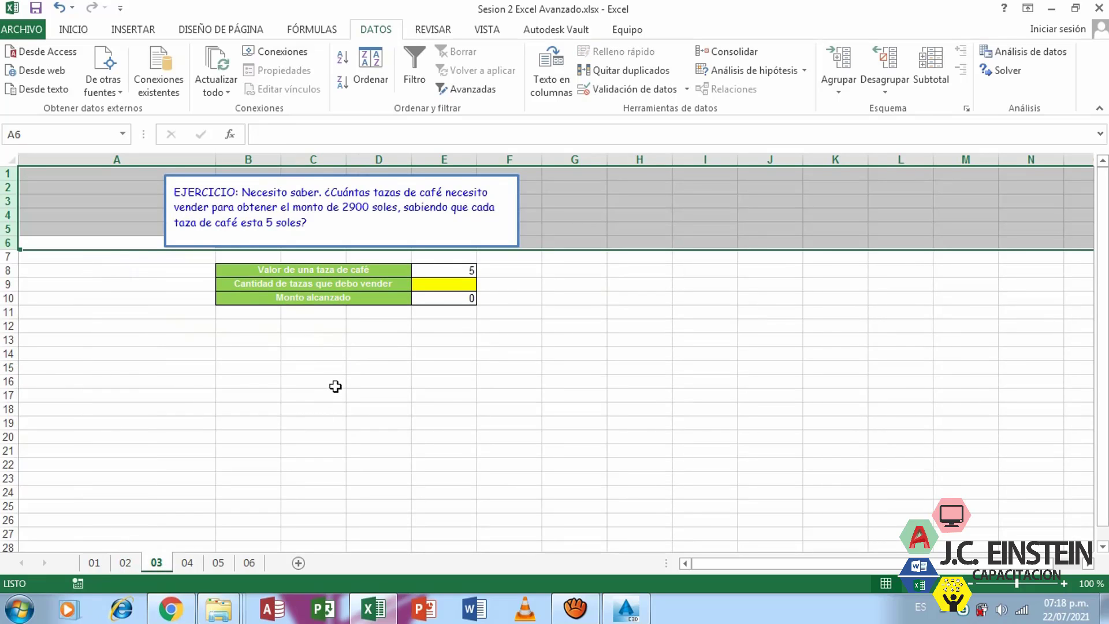
left_click(459, 257)
left_click(426, 283)
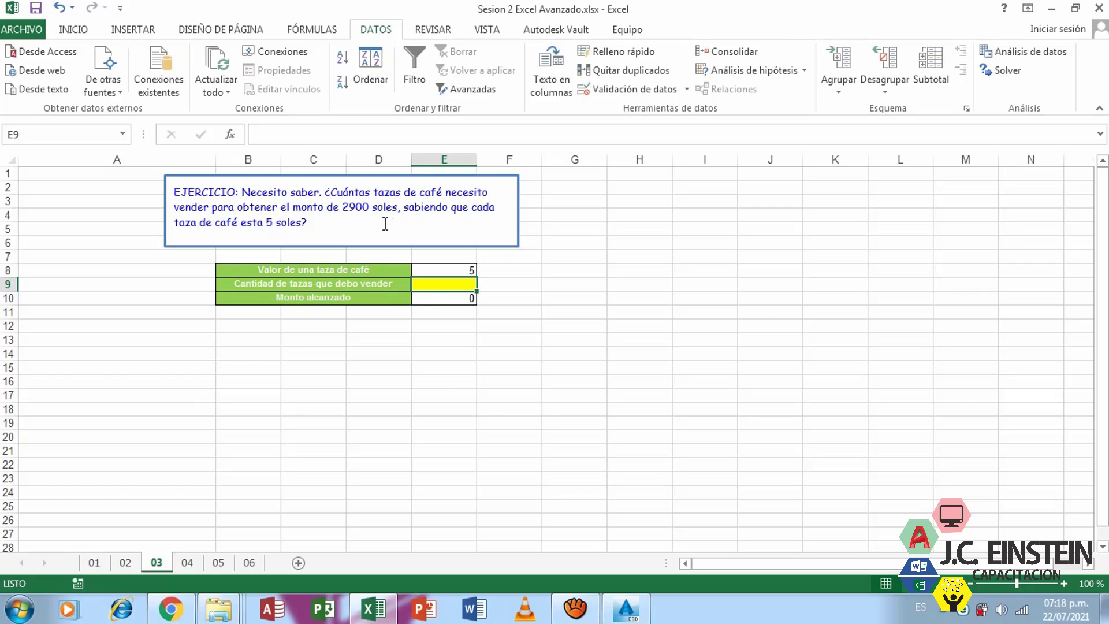
left_click(430, 298)
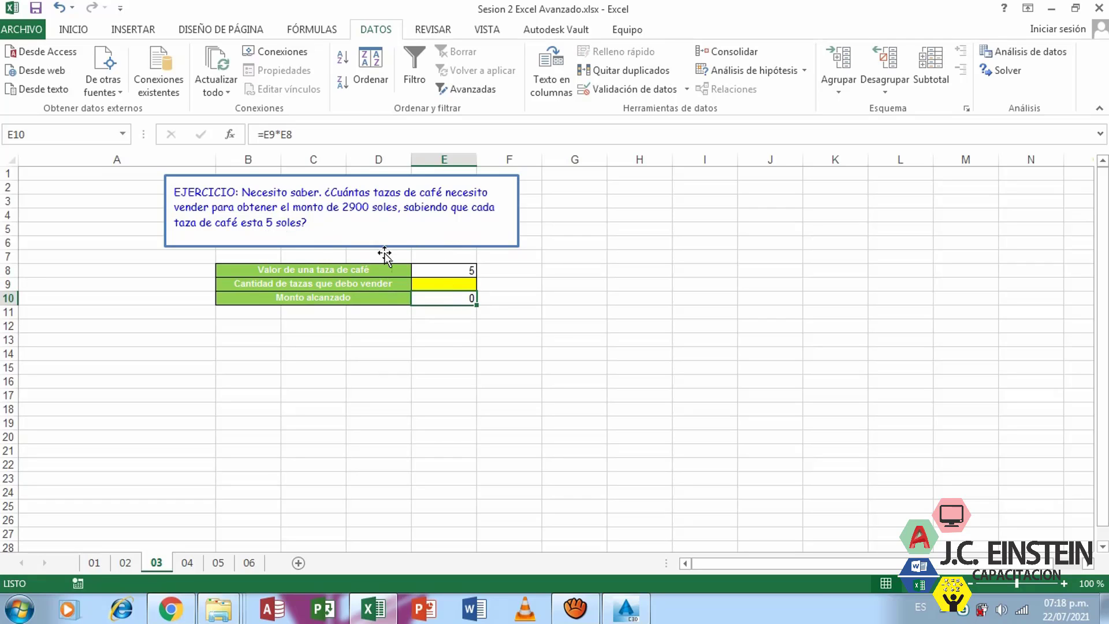
left_click(434, 274)
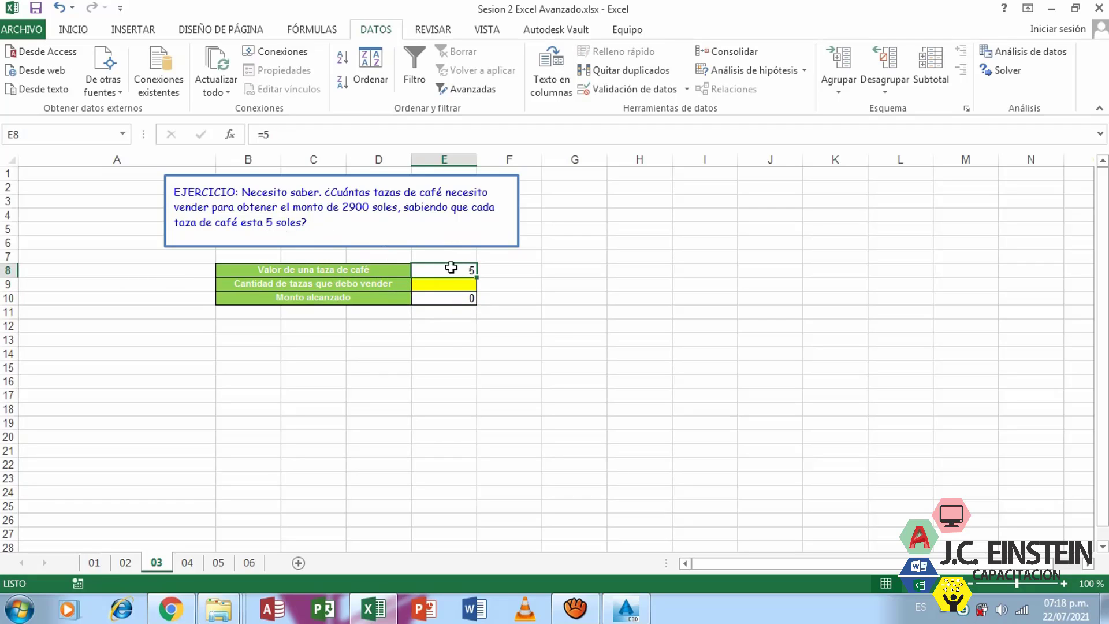
left_click(448, 289)
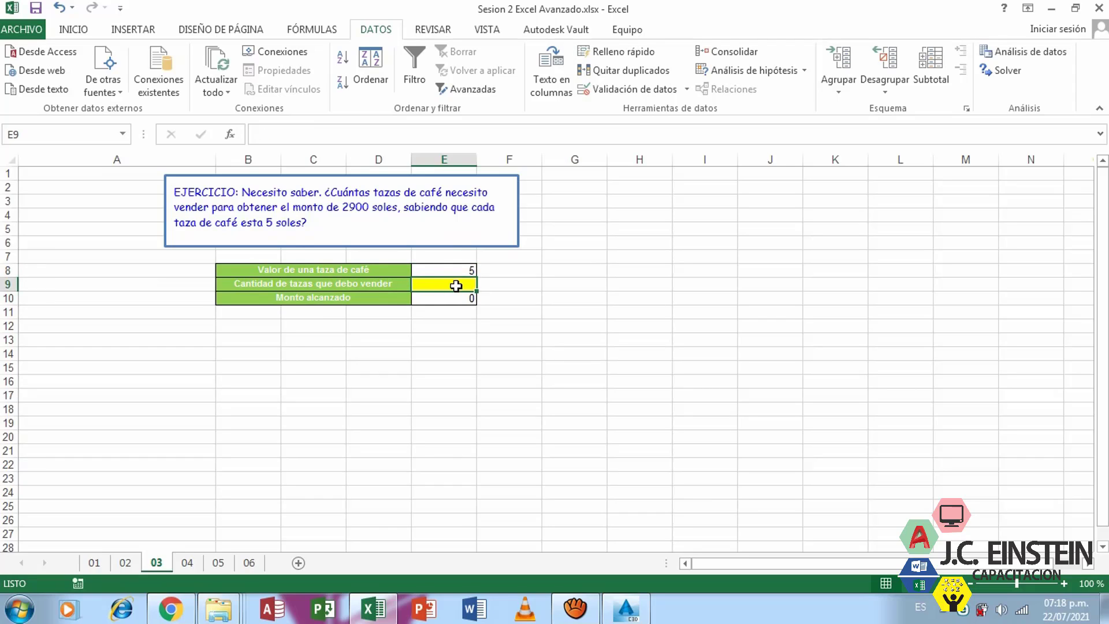
left_click(453, 297)
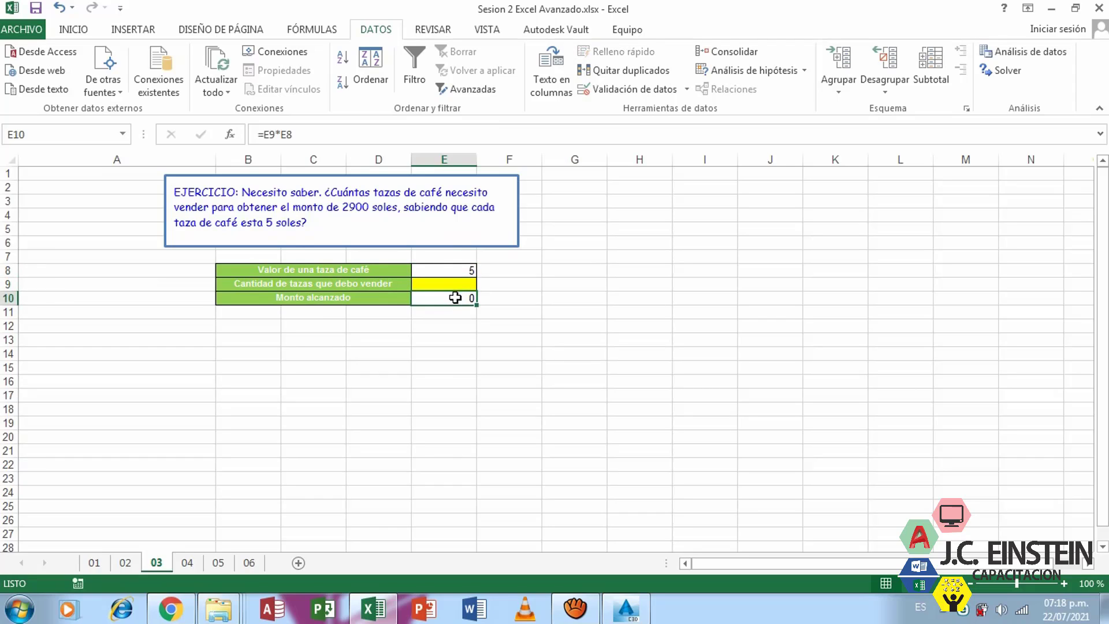
left_click(316, 135)
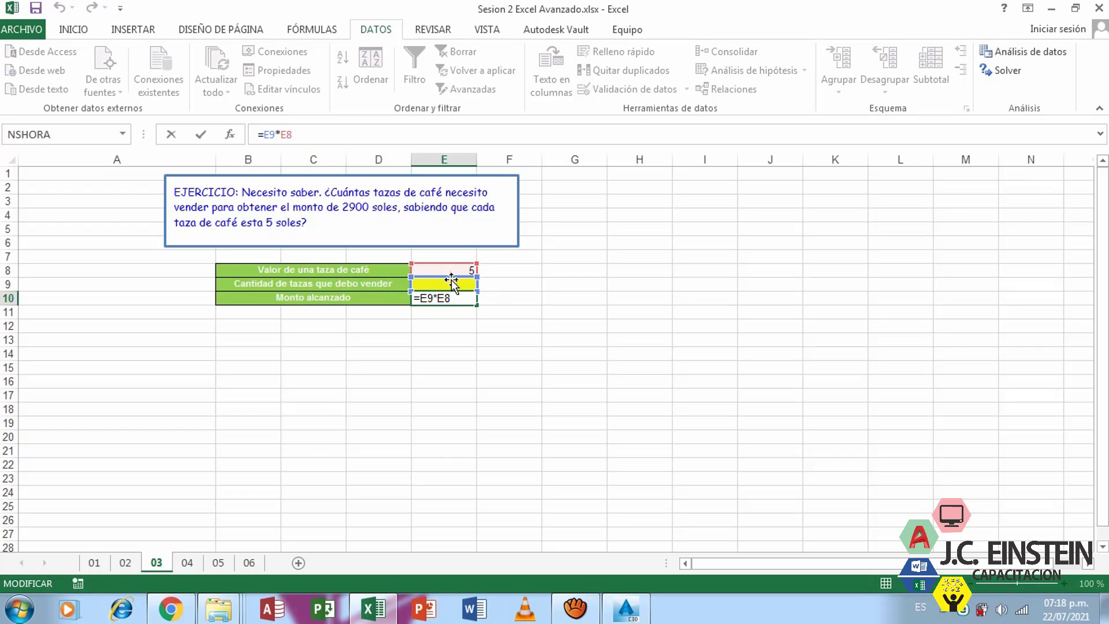
key("Return")
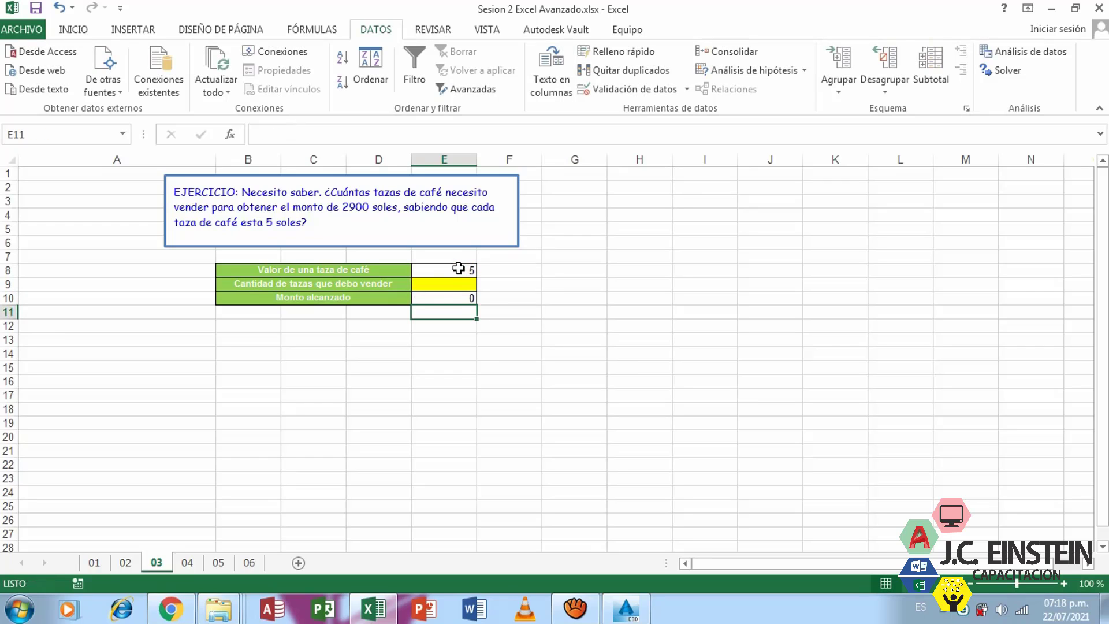
left_click(464, 299)
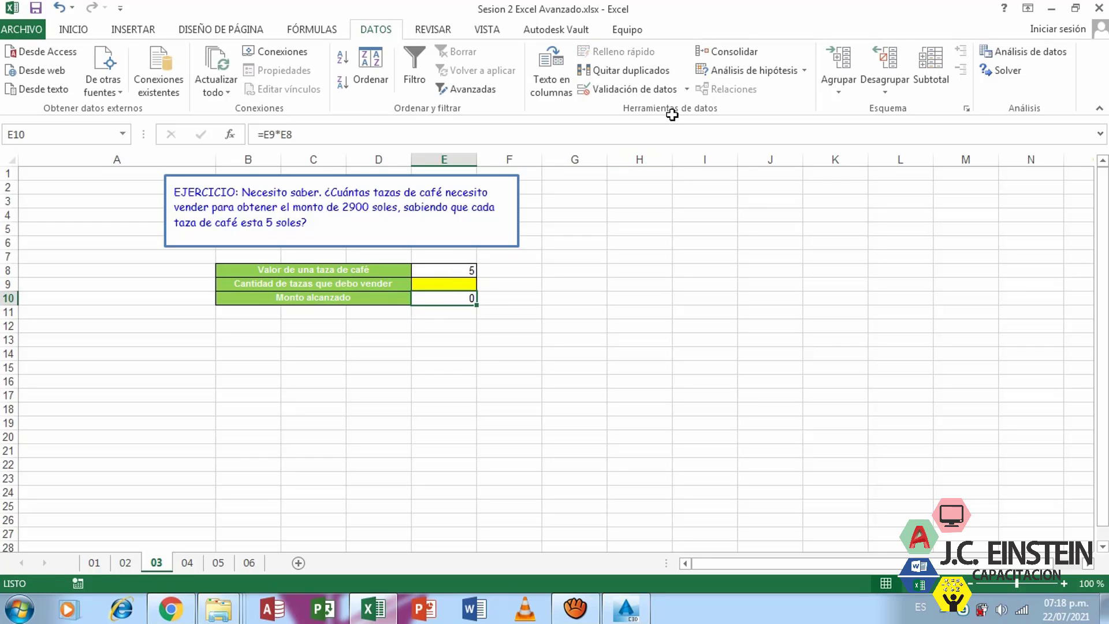
Start Goal Seek with E10, the amount reached, as the cell to set
left_click(751, 70)
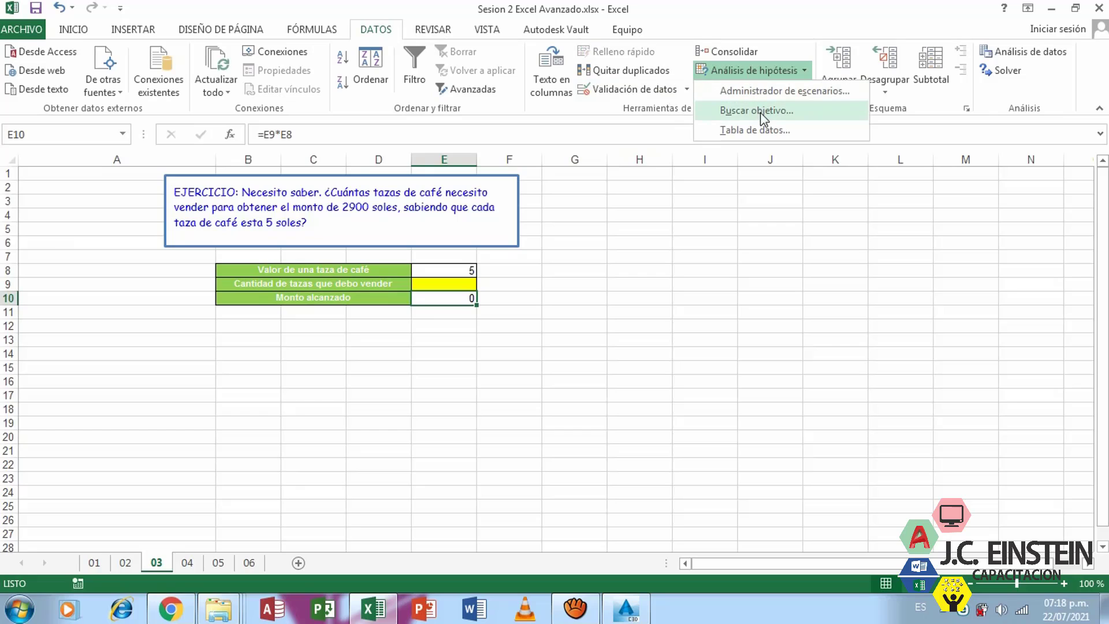
left_click(633, 259)
left_click(667, 258)
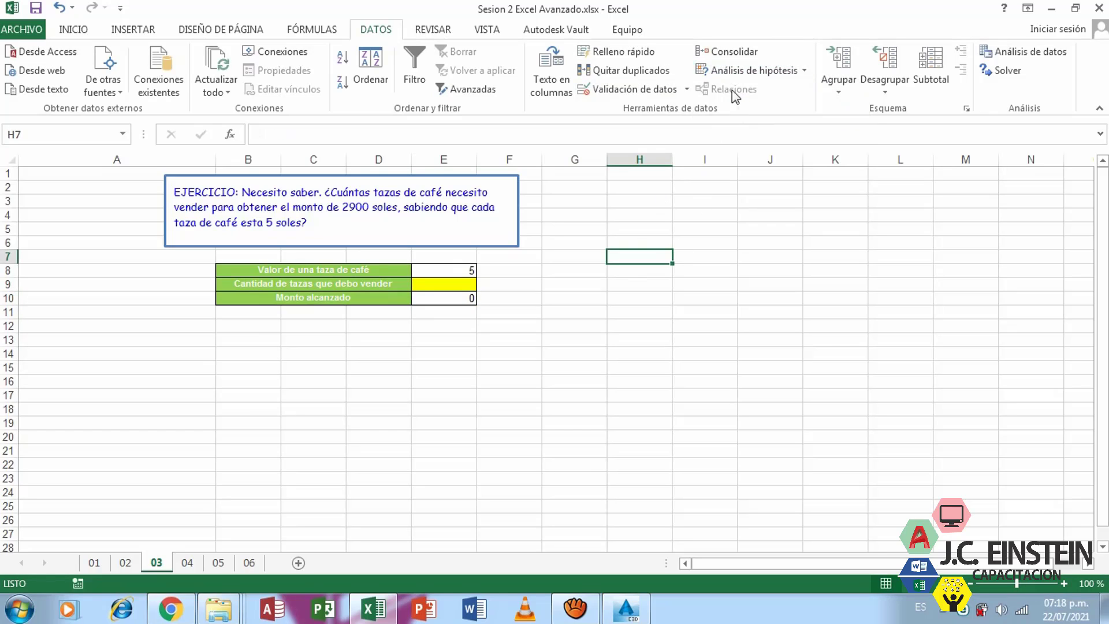
left_click(751, 71)
left_click(751, 110)
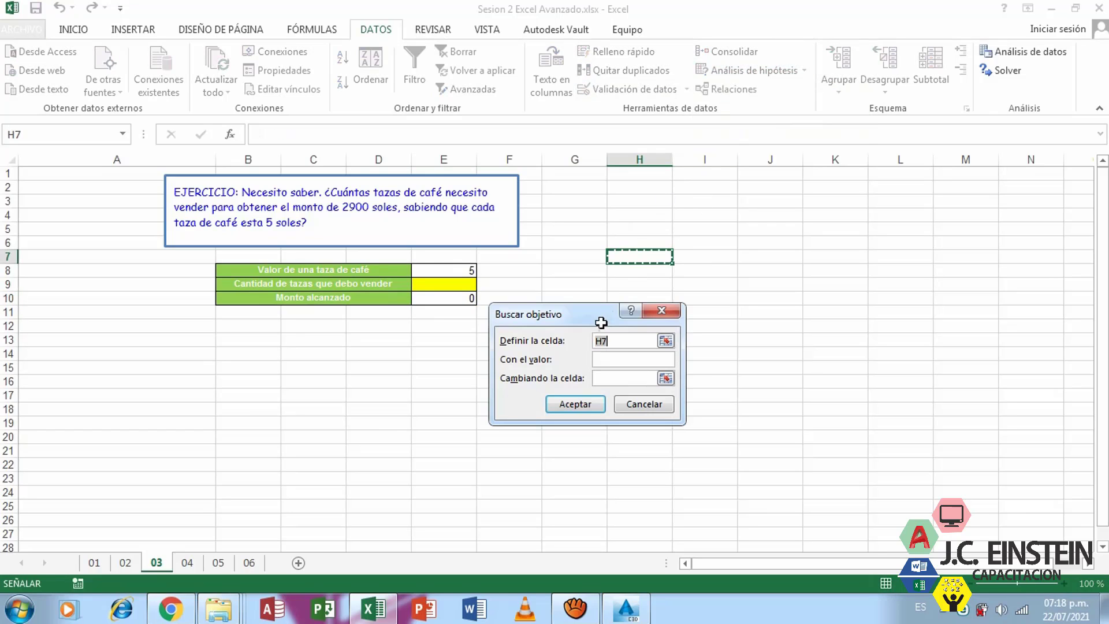
left_click(667, 341)
left_click(461, 298)
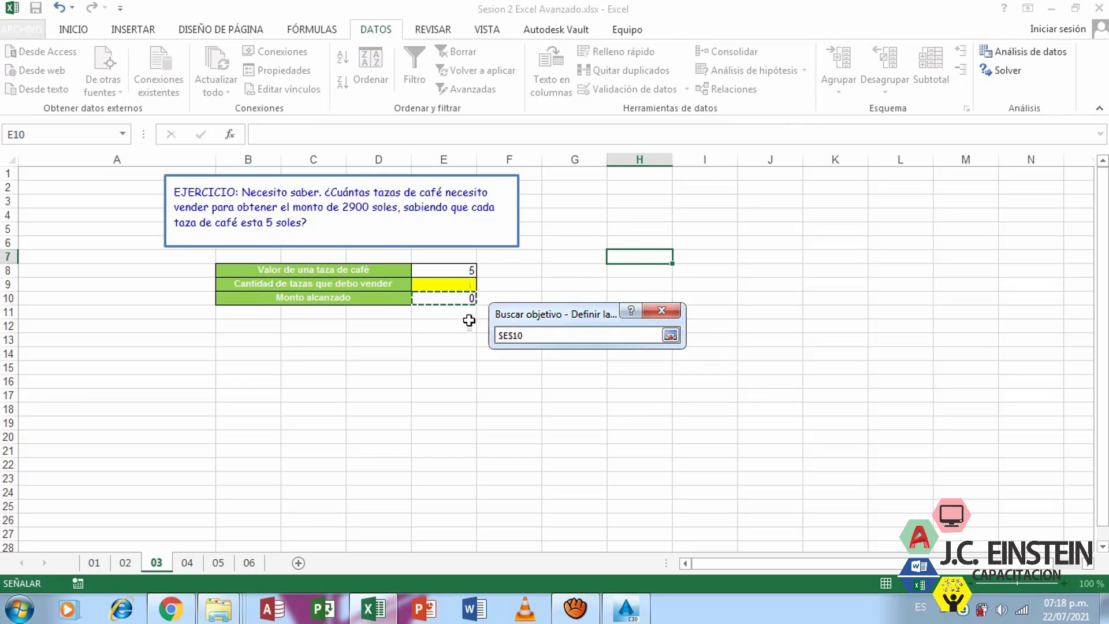
left_click(670, 335)
Target 2900 by changing E9, accepting the solution of 580 cups
left_click(613, 356)
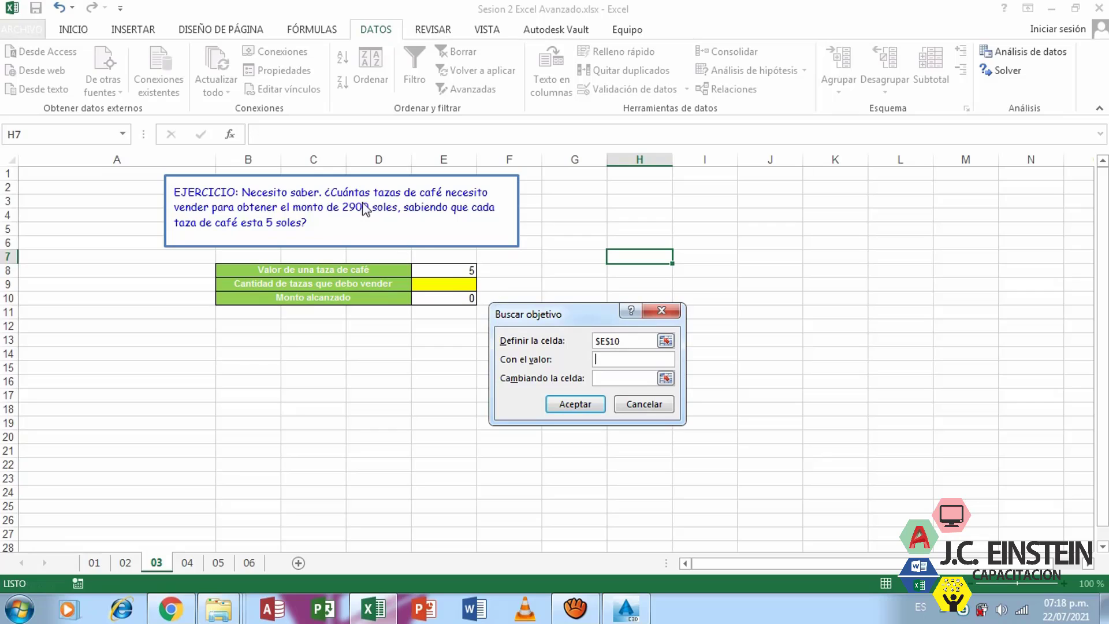
type("2900")
left_click(665, 378)
left_click(455, 283)
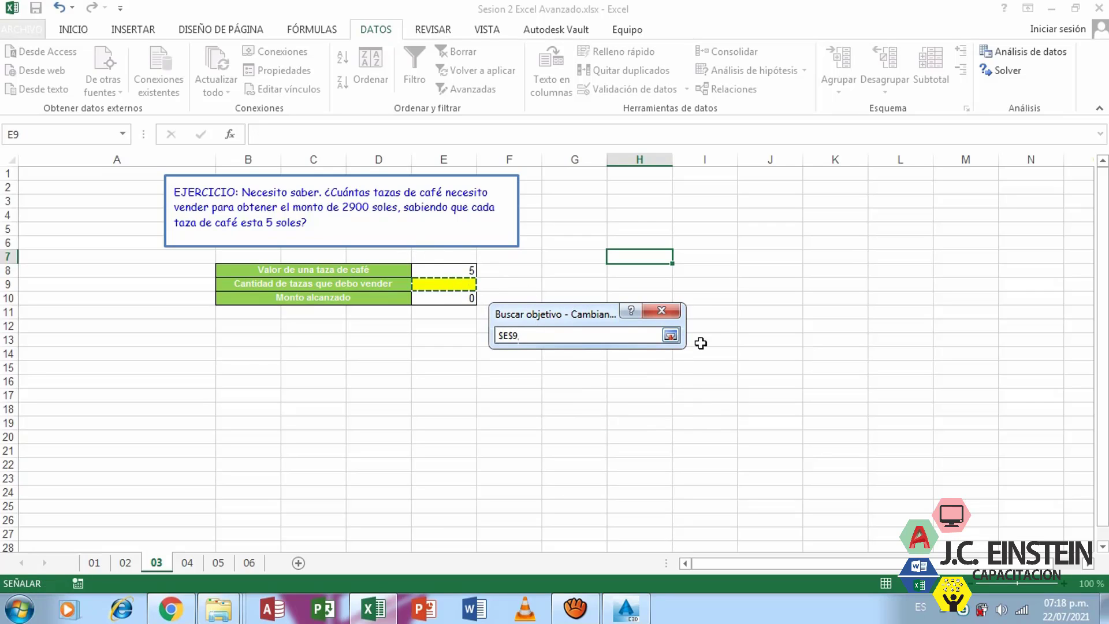
left_click(671, 336)
left_click(572, 403)
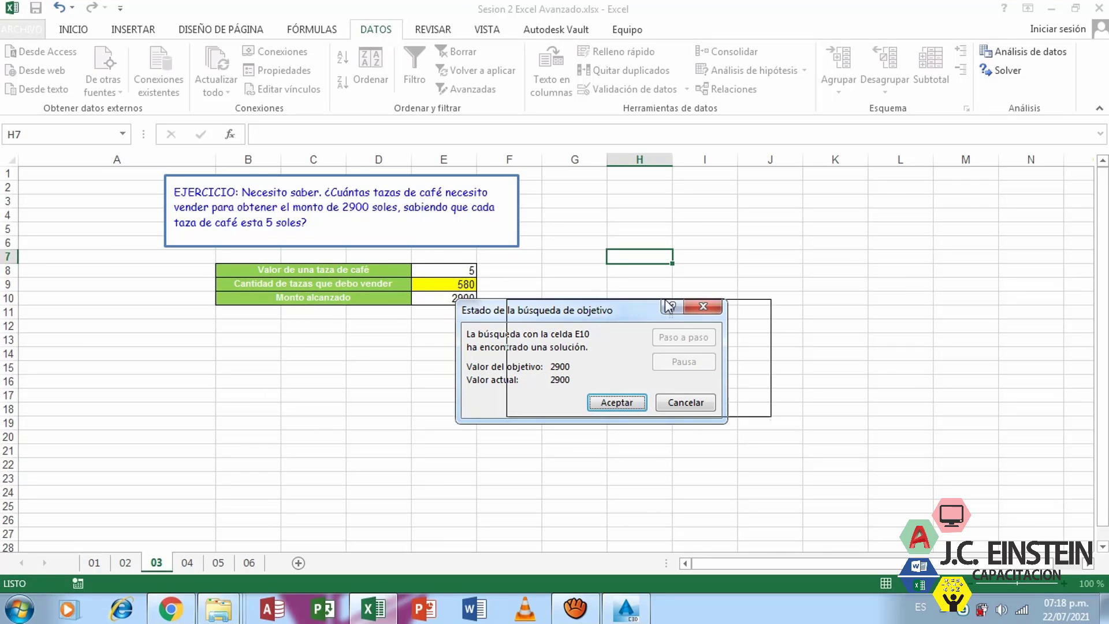
left_click_drag(595, 306, 626, 285)
left_click(660, 384)
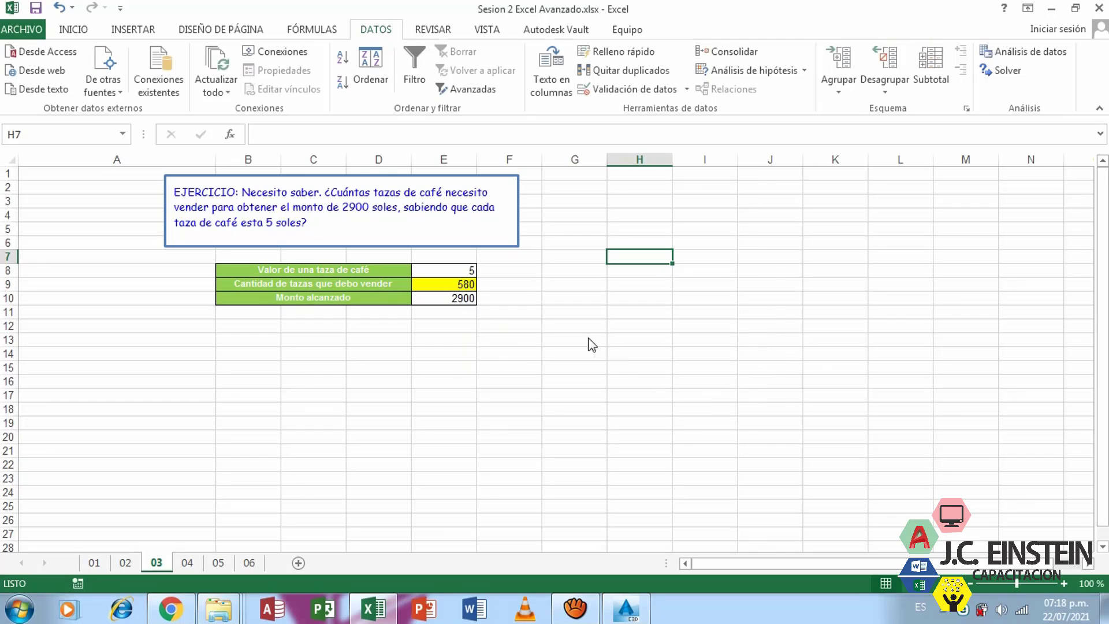
left_click(462, 287)
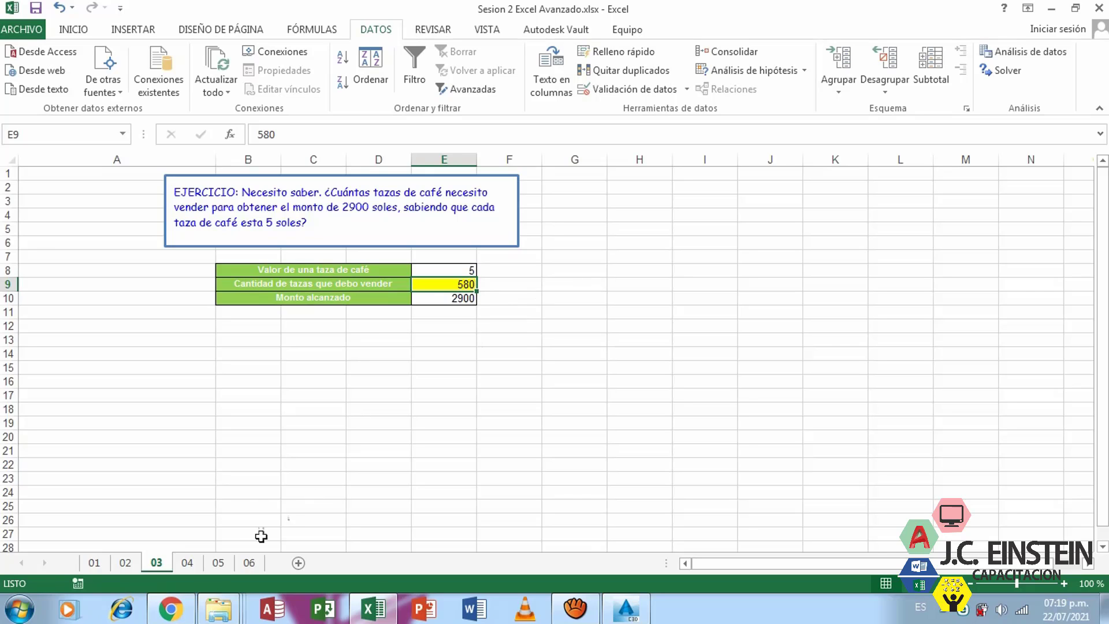
Switch to sheet 04 and inspect the unit price cell E22 and the benefit formula in E11
left_click(195, 564)
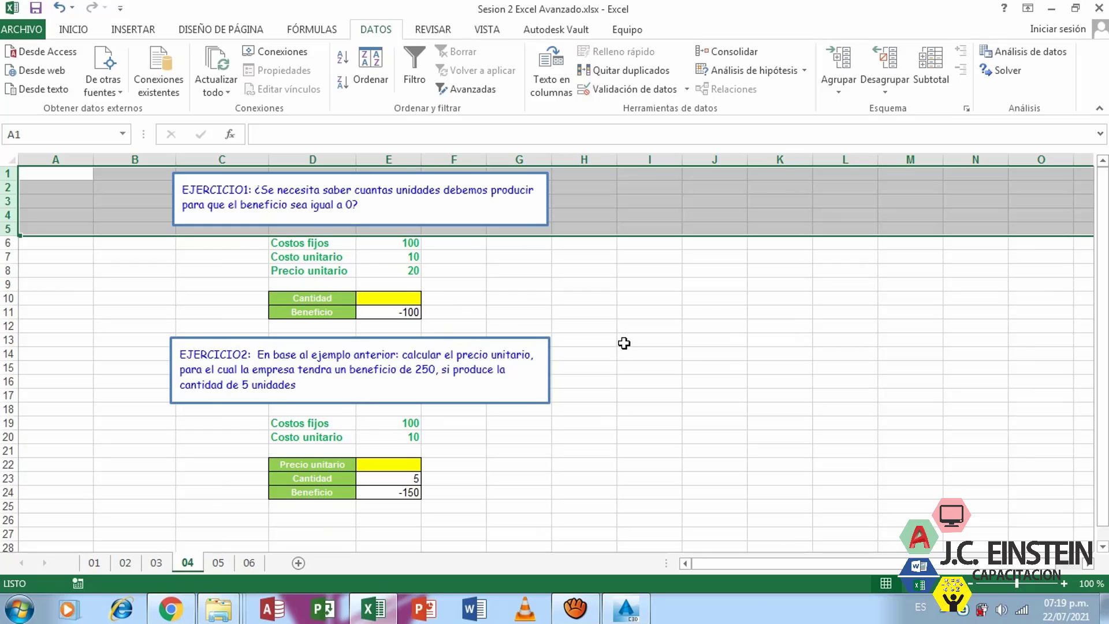
left_click(457, 361)
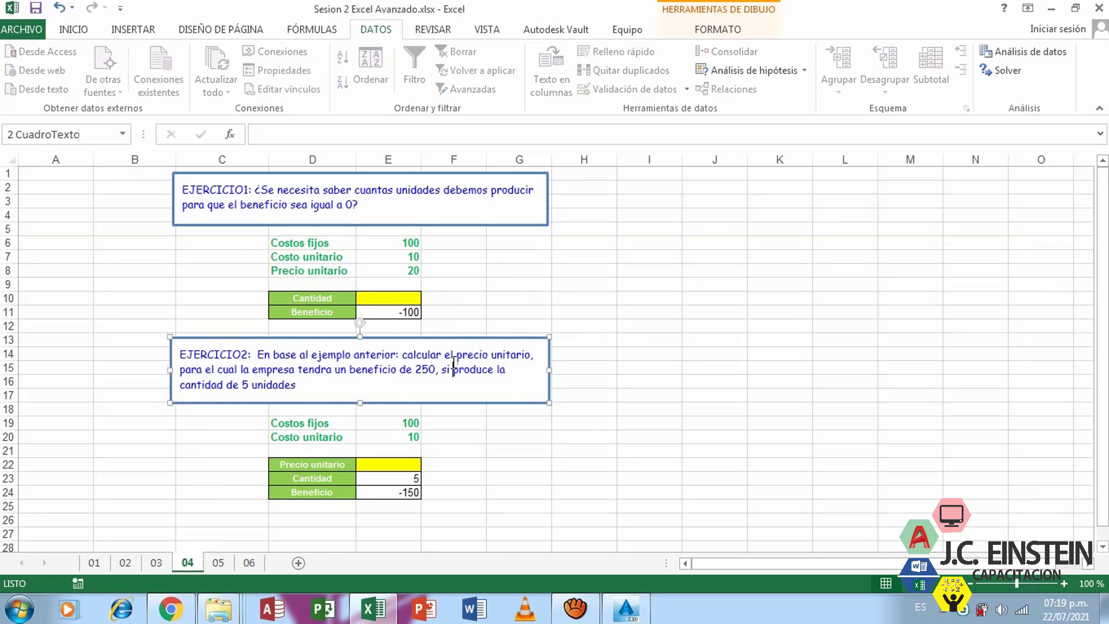
left_click(393, 423)
left_click(397, 464)
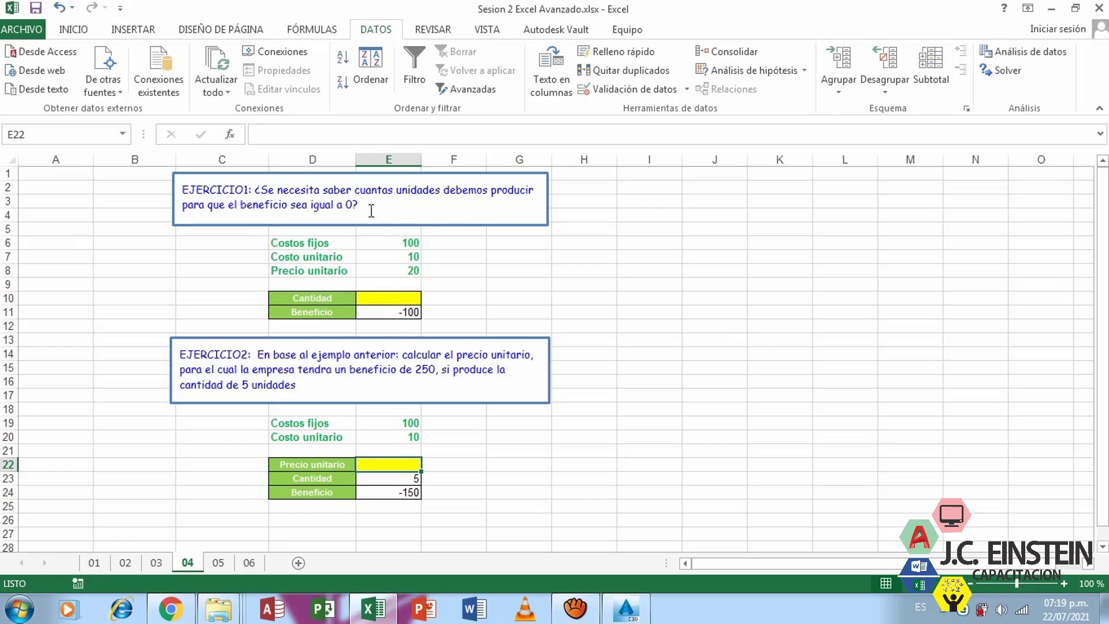
left_click(388, 309)
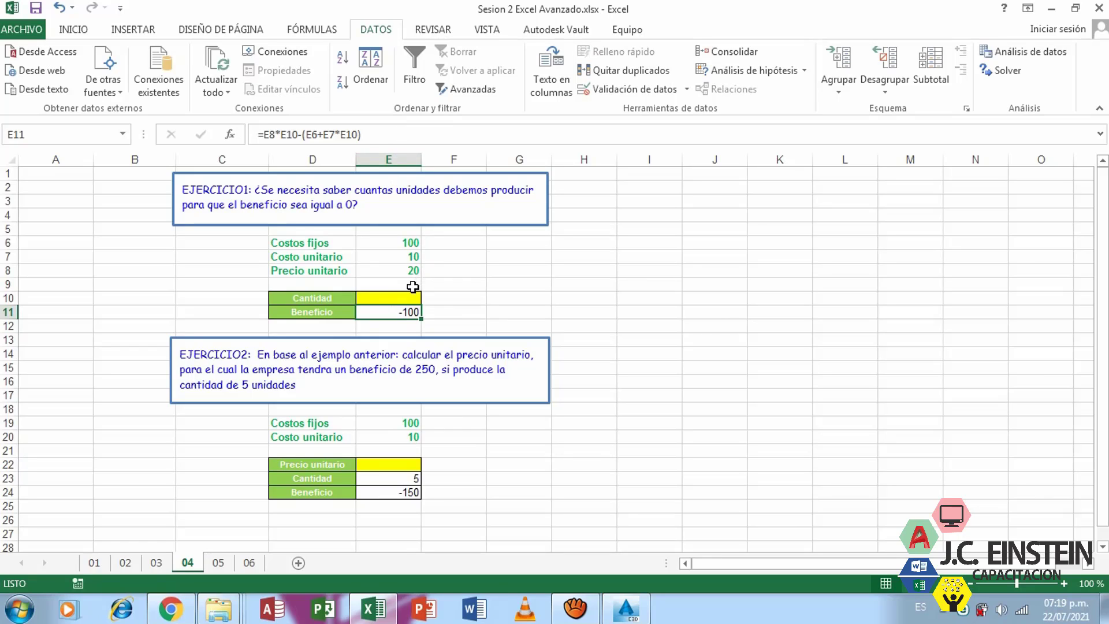
Review the fixed costs, unit cost and unit price data, ending on the empty quantity cell E10
left_click(390, 243)
left_click_drag(327, 246, 412, 271)
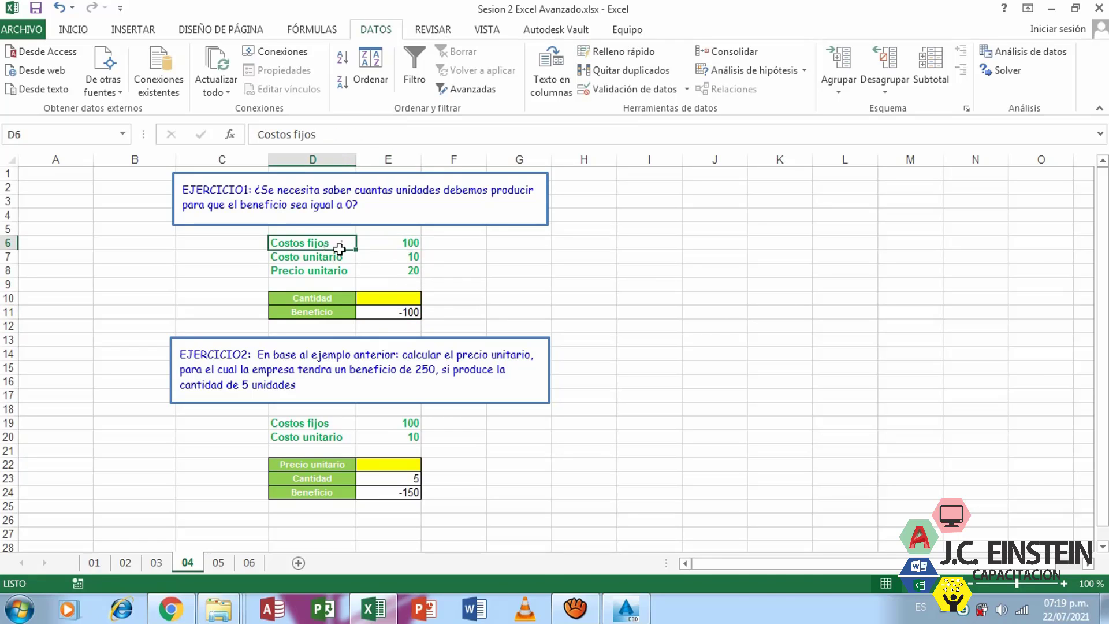
left_click(338, 245)
left_click(369, 244)
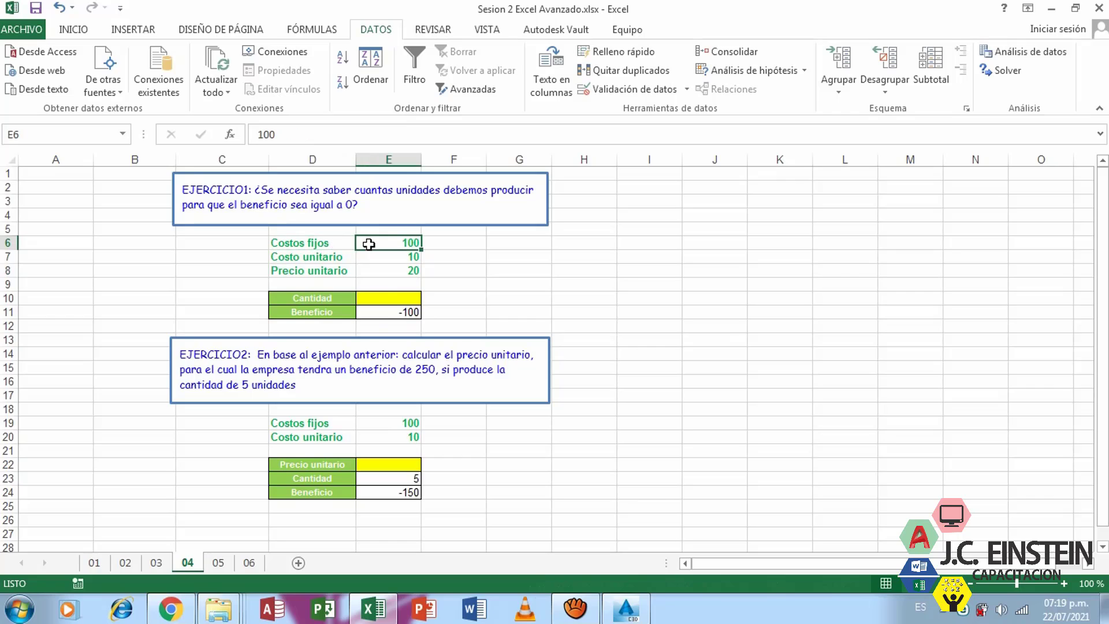
left_click(322, 244)
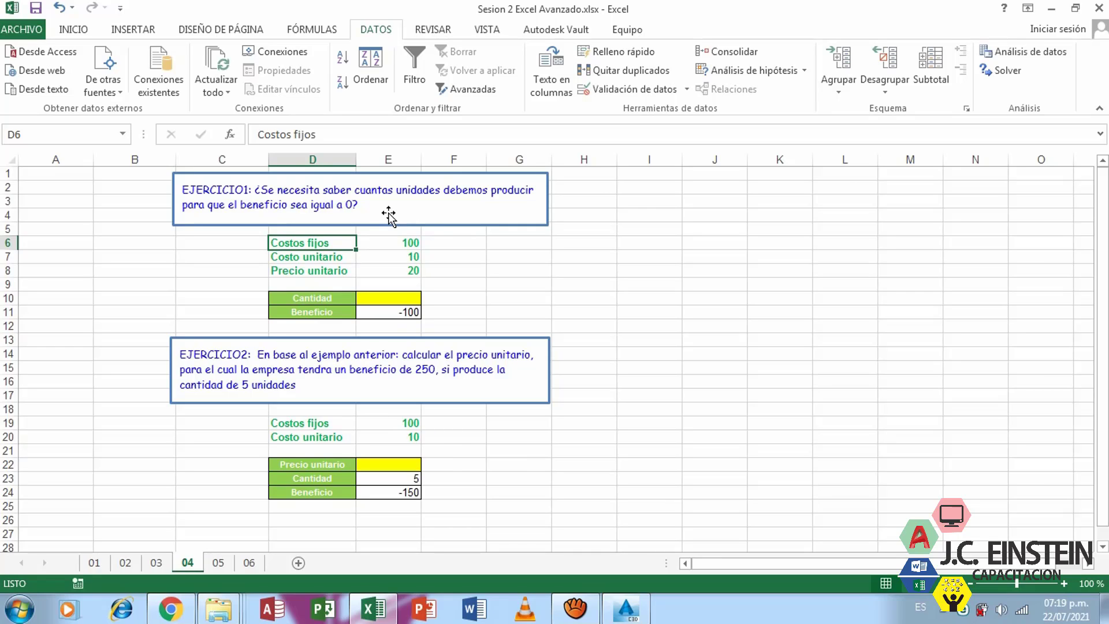
left_click(348, 256)
left_click(381, 253)
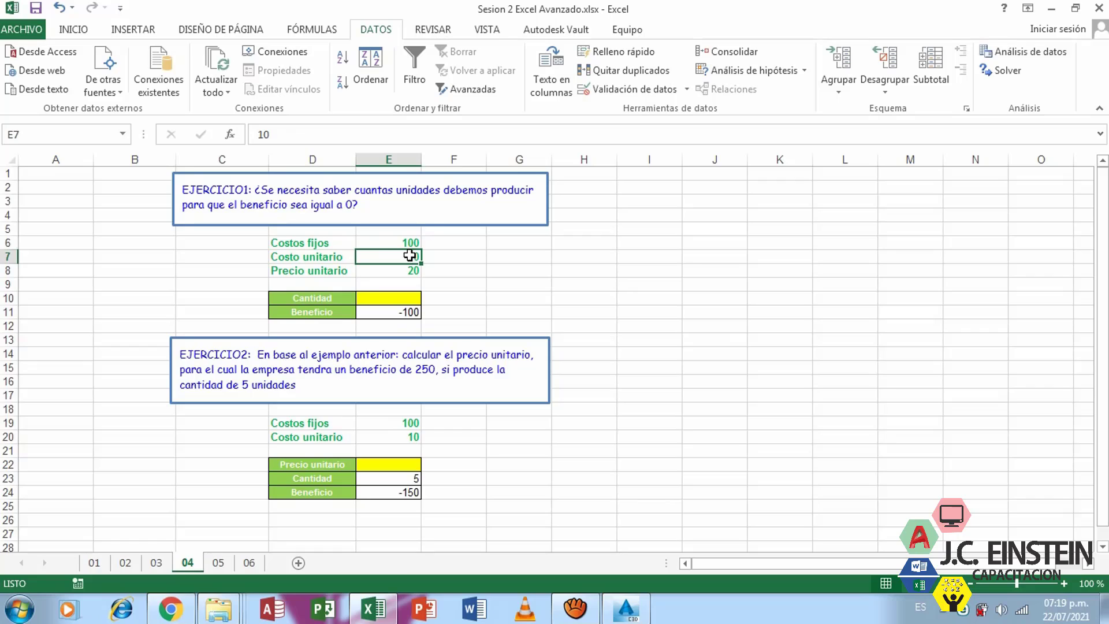
left_click_drag(338, 269, 378, 268)
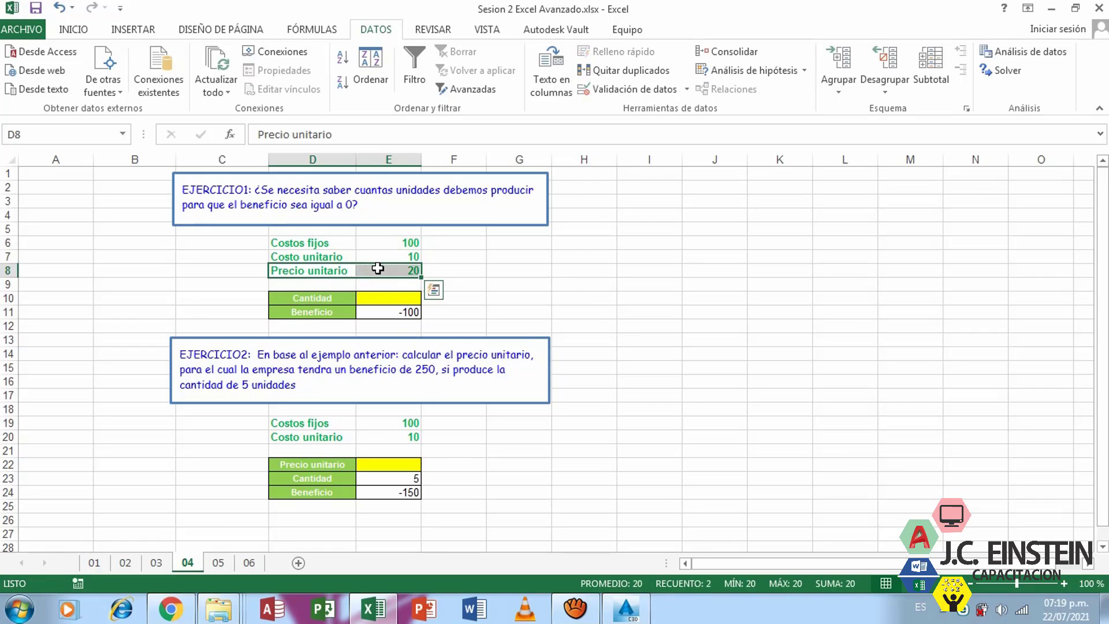
left_click(408, 294)
left_click(398, 314)
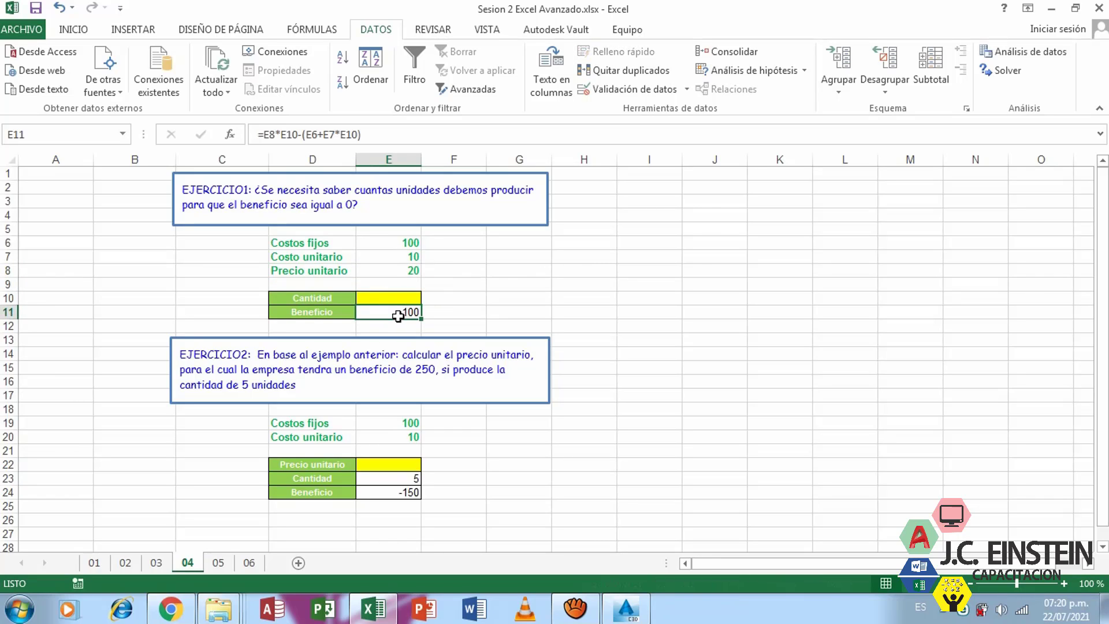
left_click(376, 128)
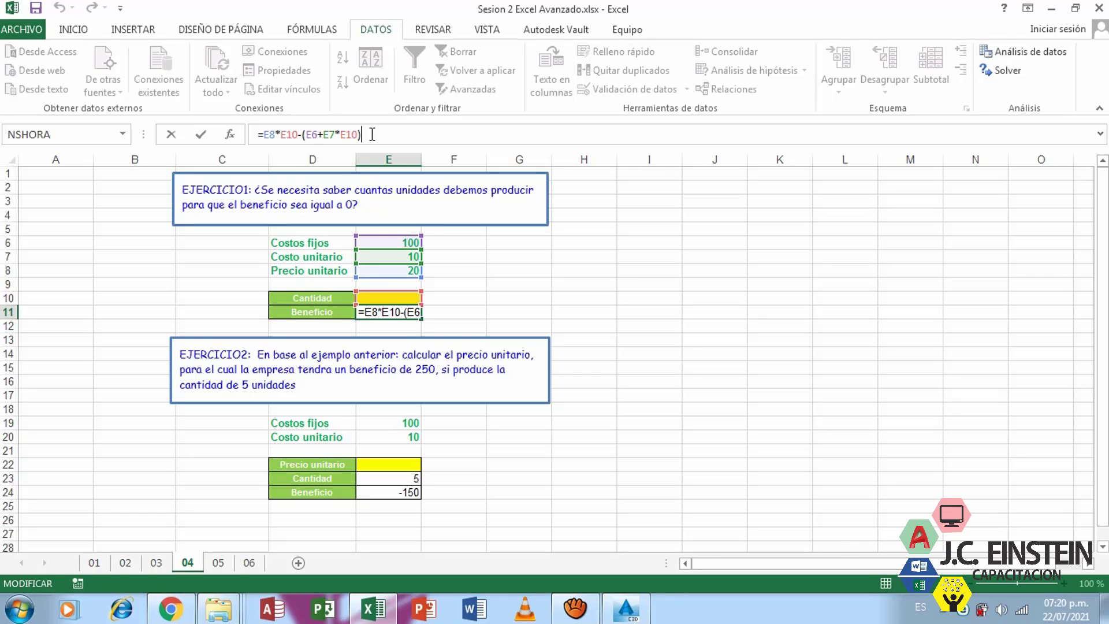
key("Return")
left_click(414, 306)
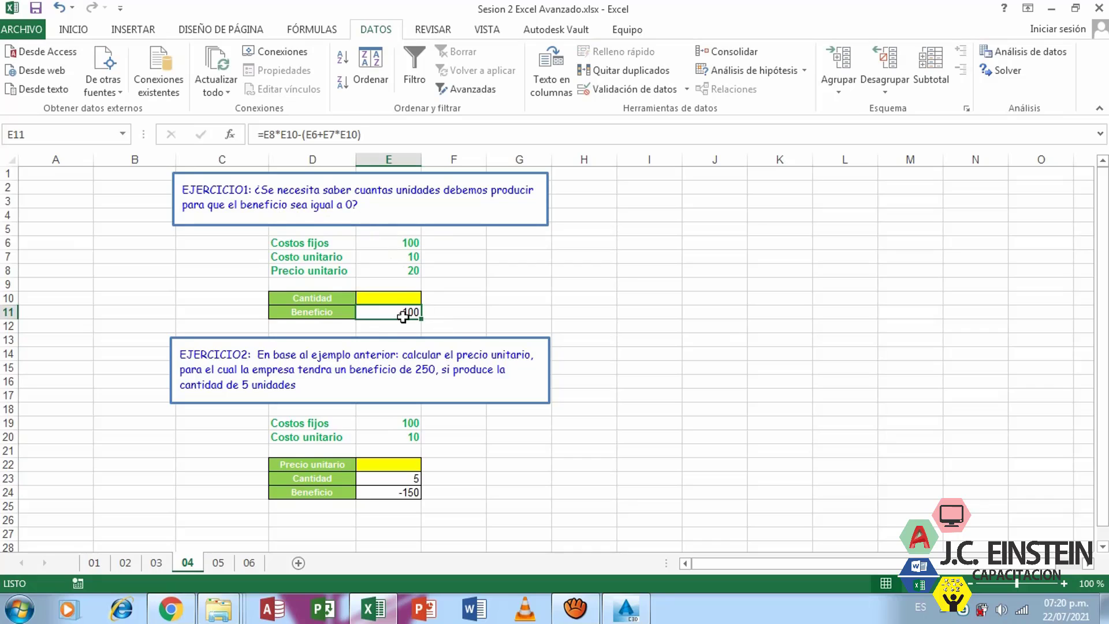
left_click(507, 323)
left_click(415, 312)
left_click(495, 312)
left_click(471, 312)
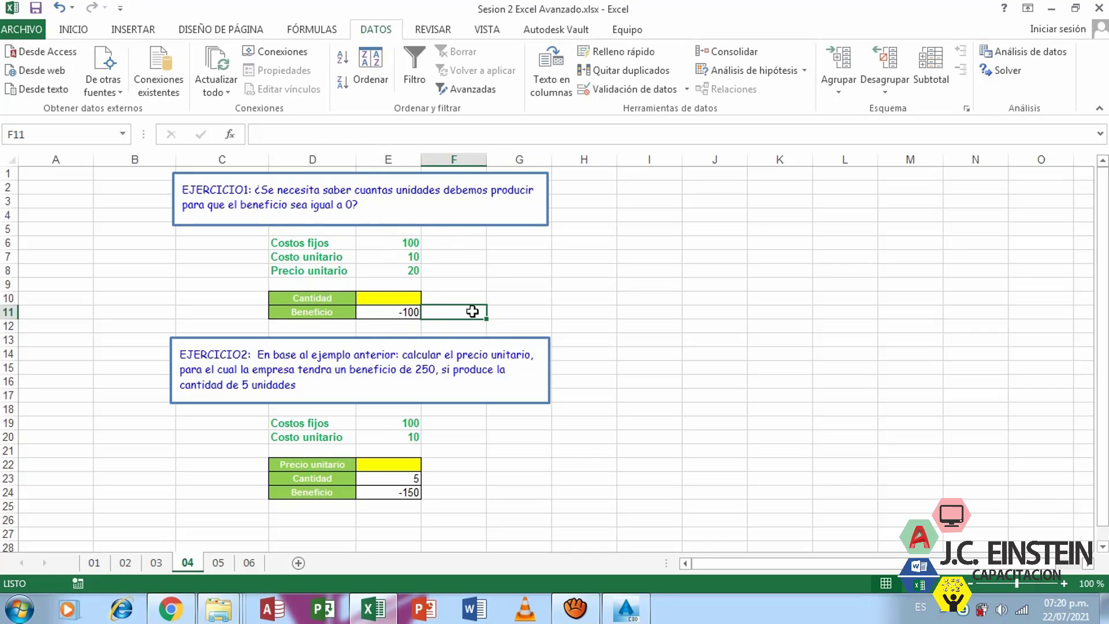
left_click(417, 313)
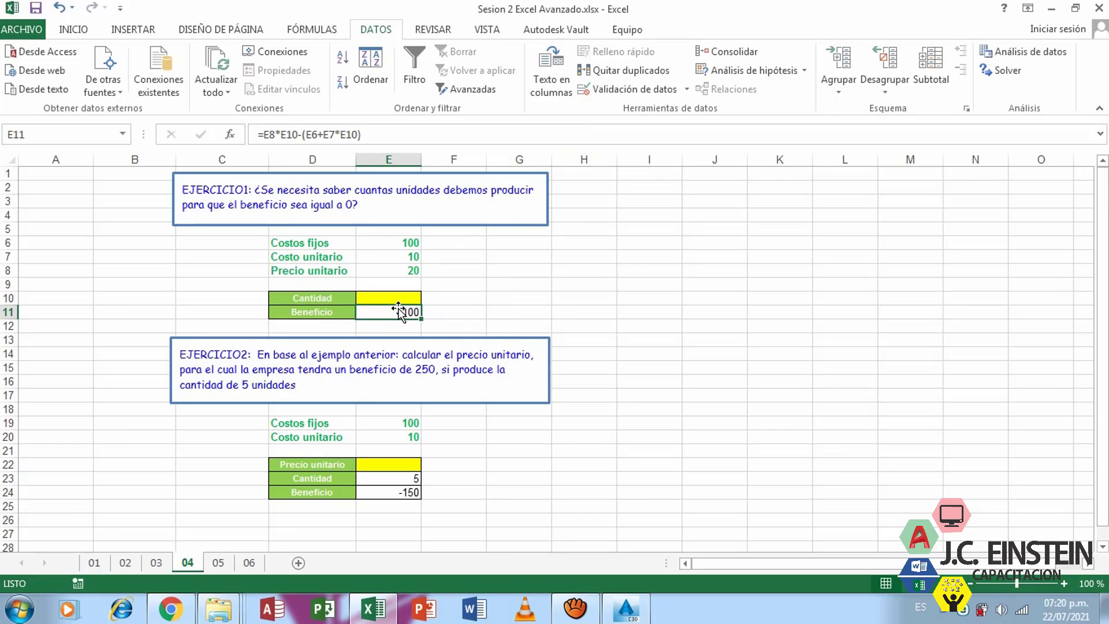
Goal Seek E11 to 0 by changing E10, accepting 10 units for break-even
left_click(766, 74)
left_click(757, 110)
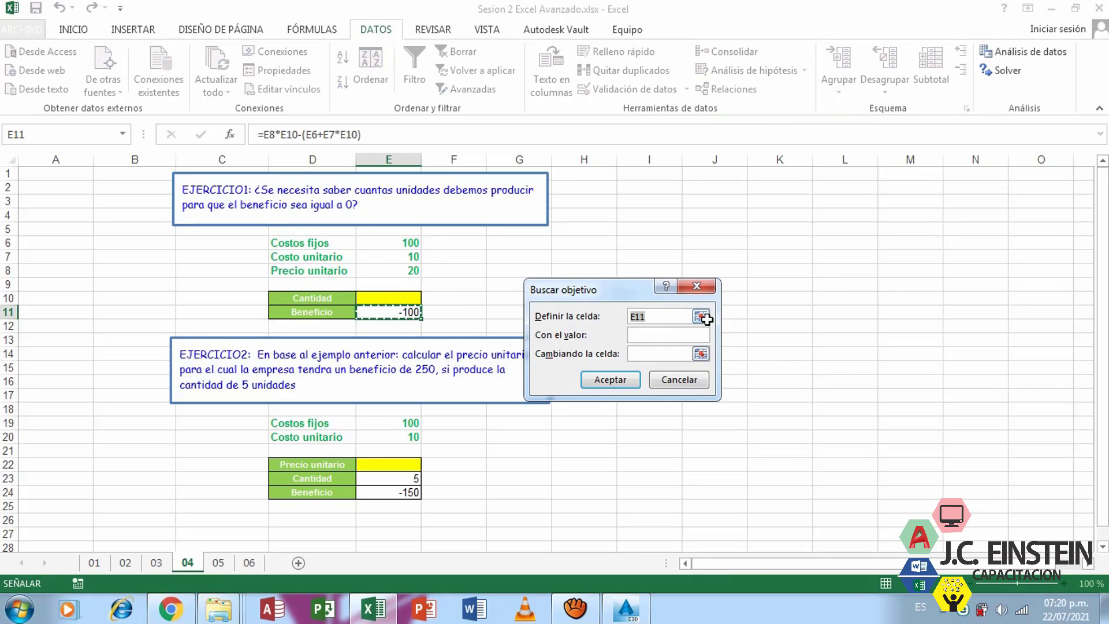
left_click(671, 336)
type("0")
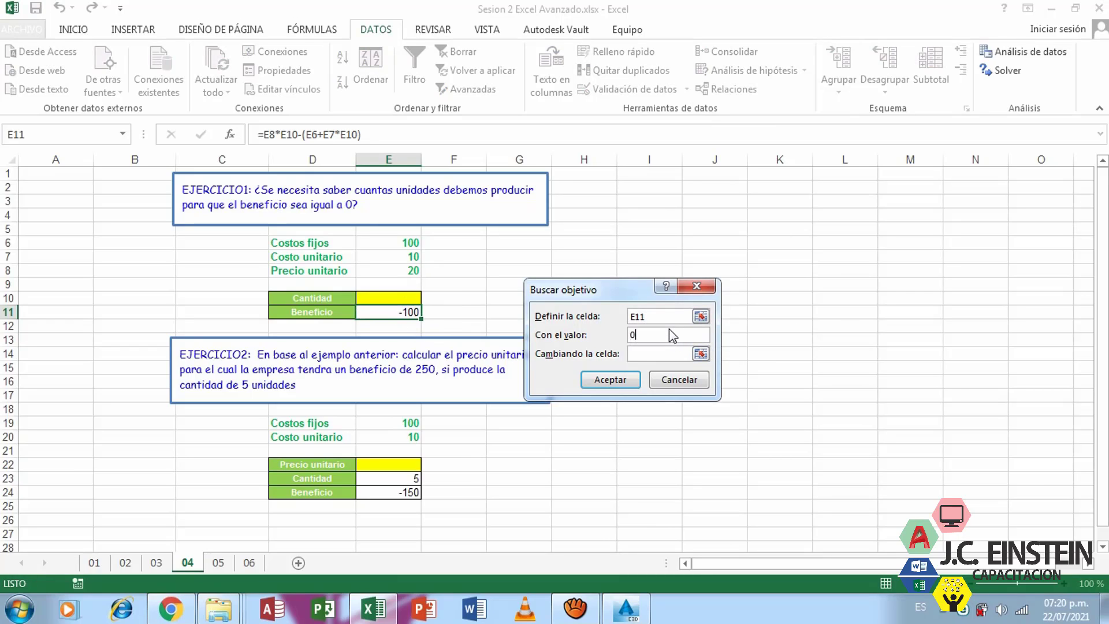
left_click(636, 355)
left_click(701, 353)
left_click(392, 299)
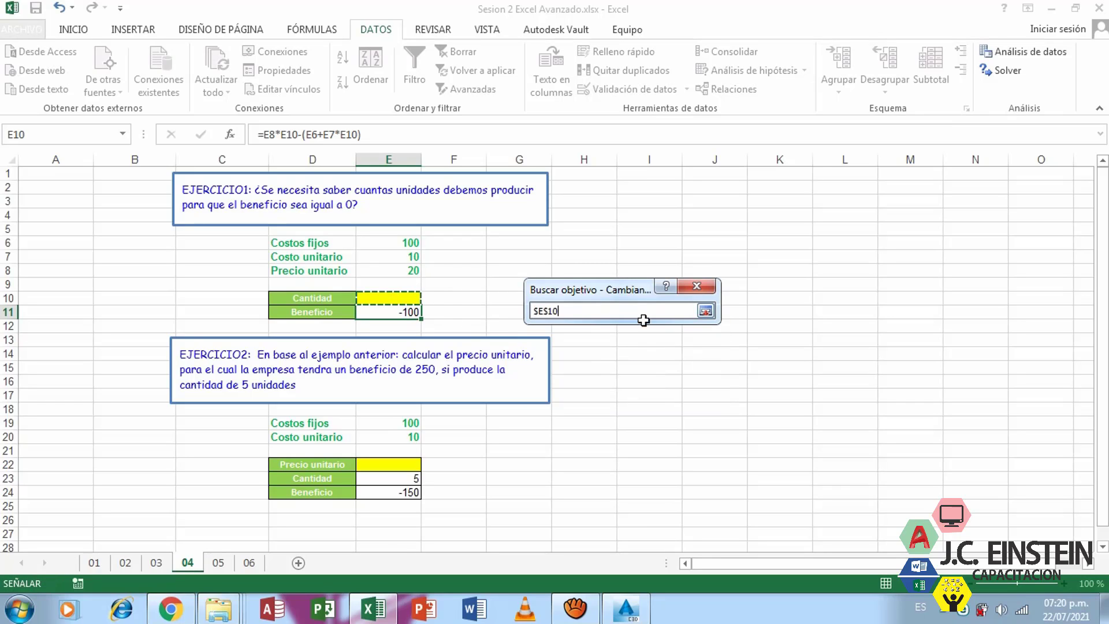
left_click(706, 312)
left_click(636, 379)
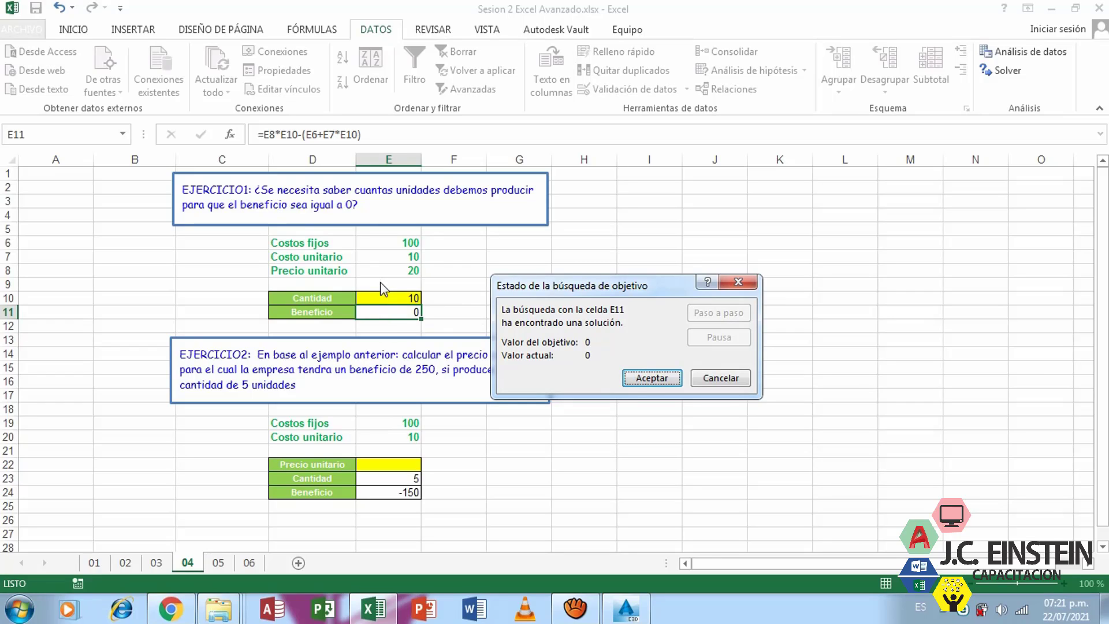
left_click(664, 378)
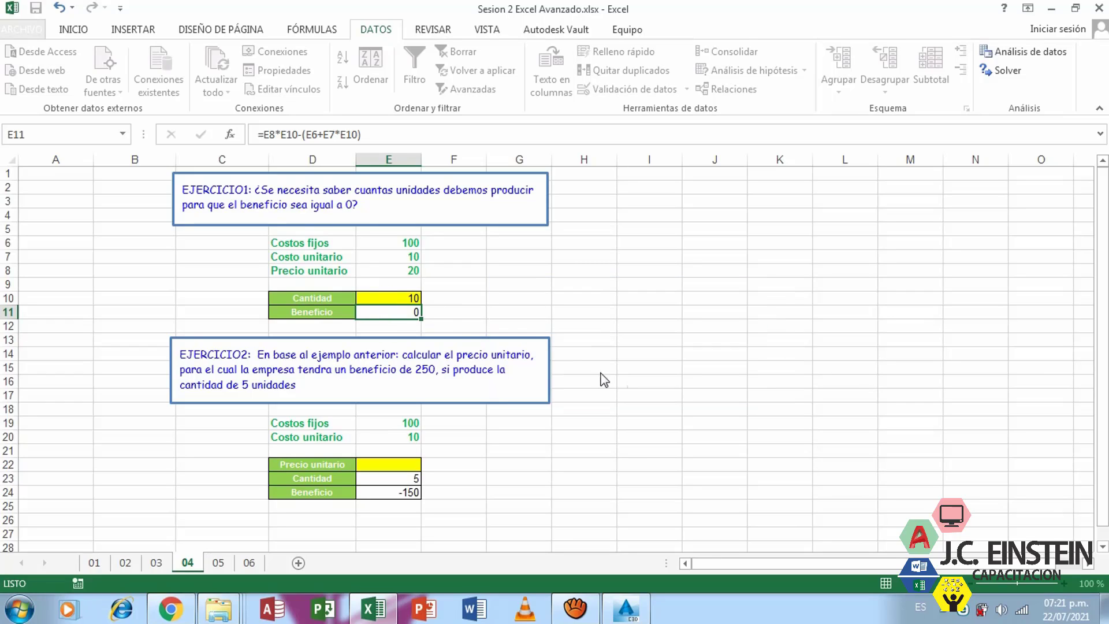
left_click(410, 298)
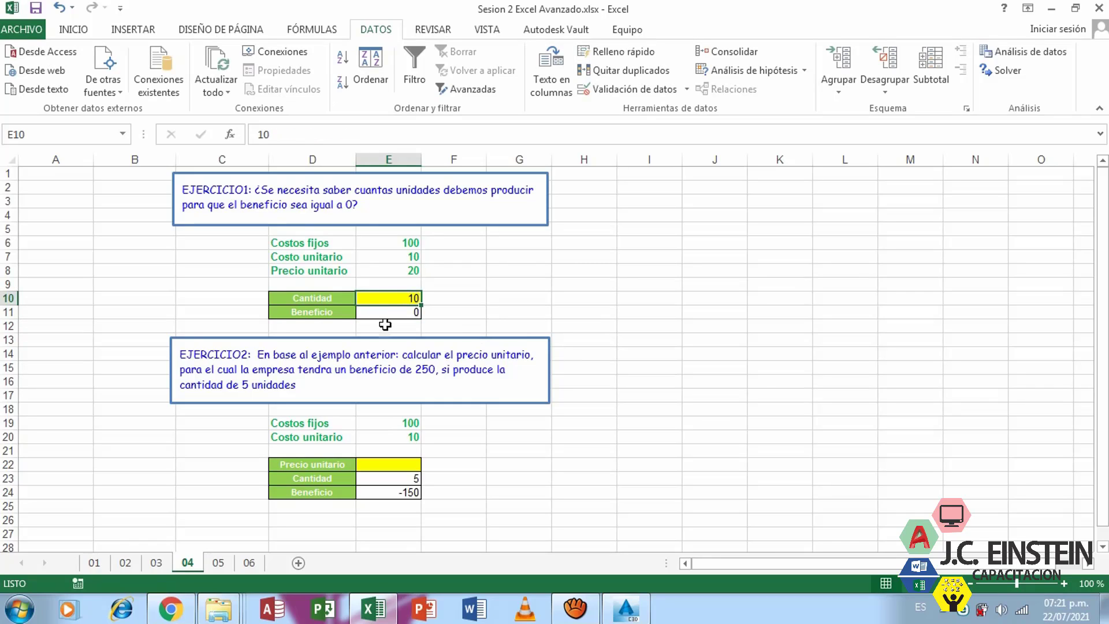
left_click(386, 315)
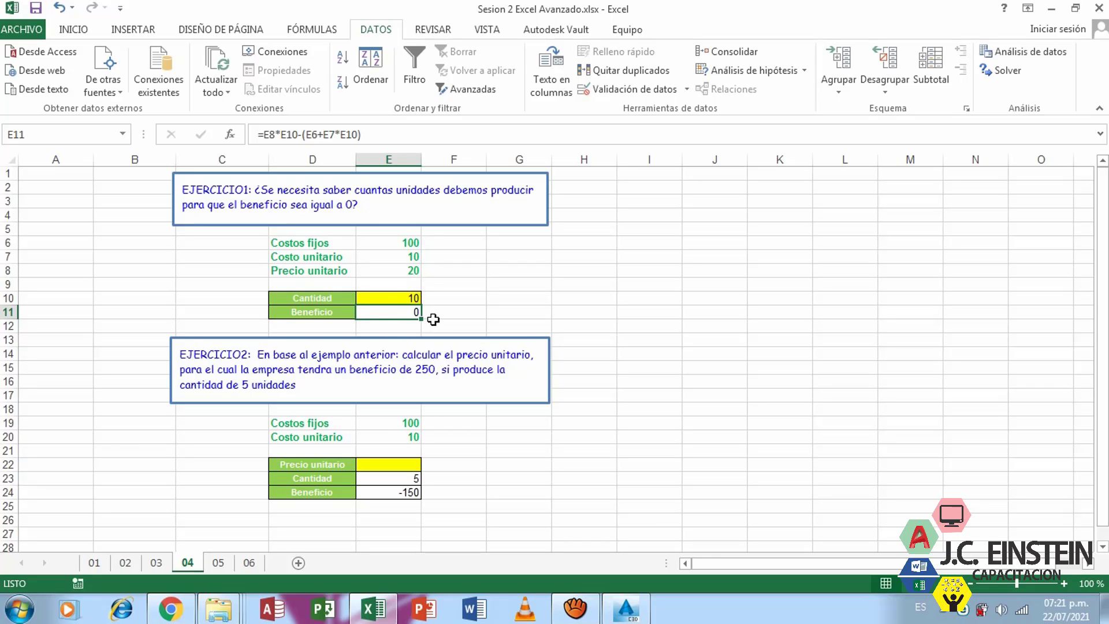
left_click(417, 451)
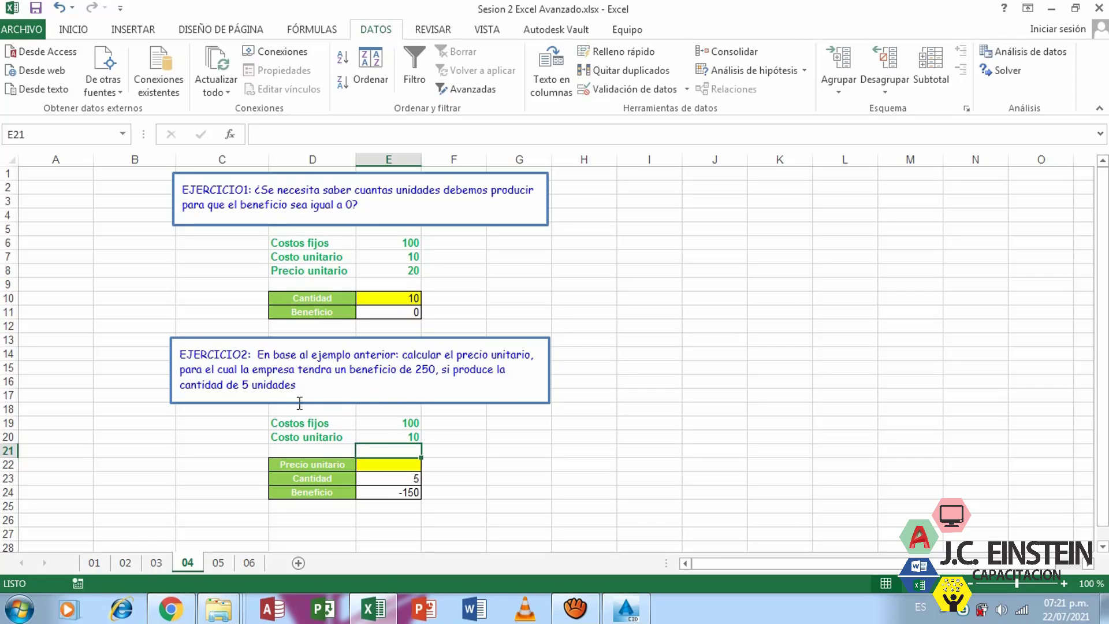
left_click(397, 464)
left_click(376, 482)
left_click(391, 464)
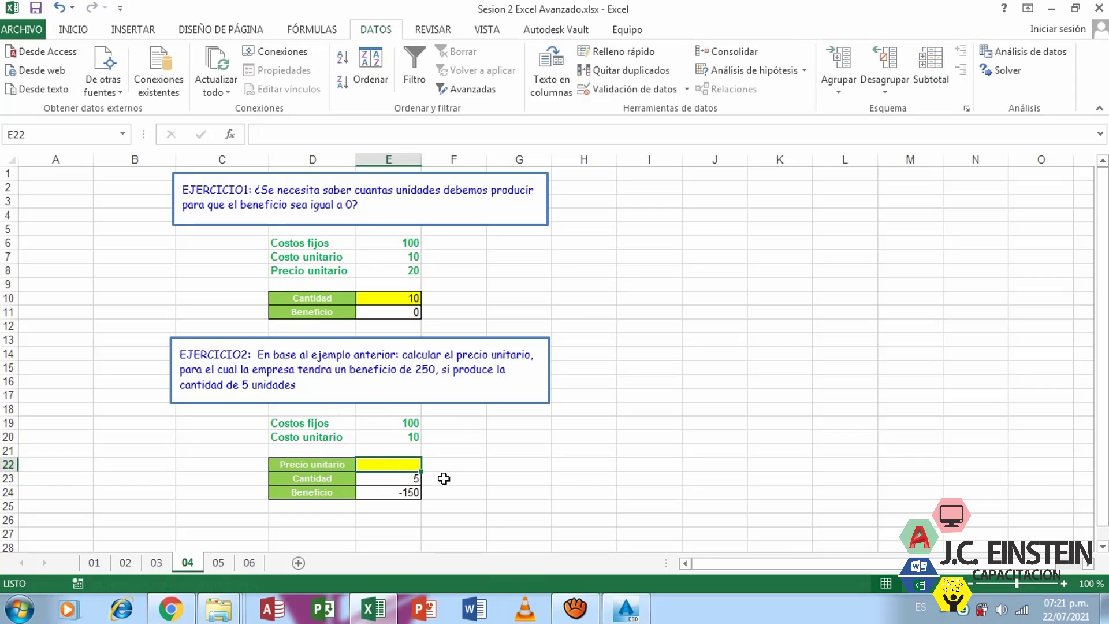
left_click(411, 481)
left_click(408, 468)
left_click(406, 479)
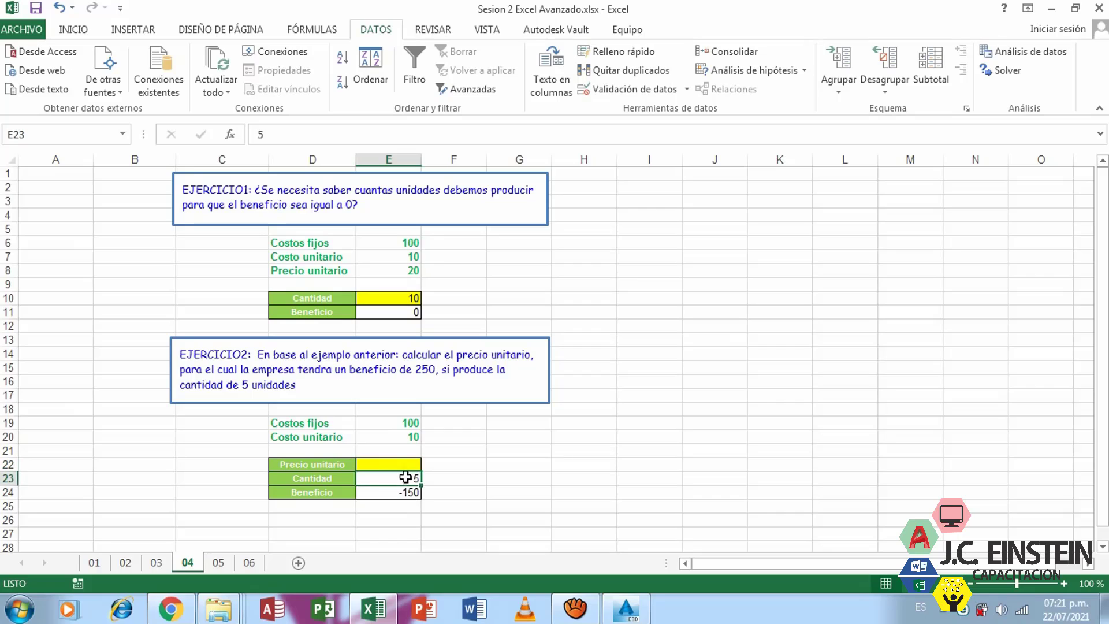
left_click(407, 468)
left_click(406, 476)
left_click(404, 462)
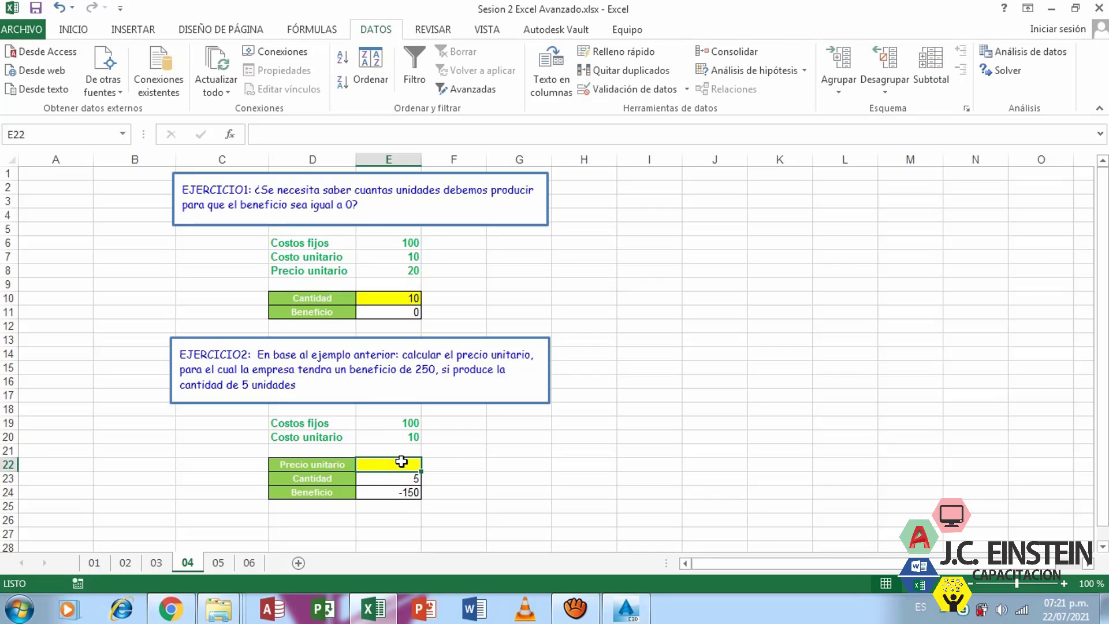
left_click(401, 495)
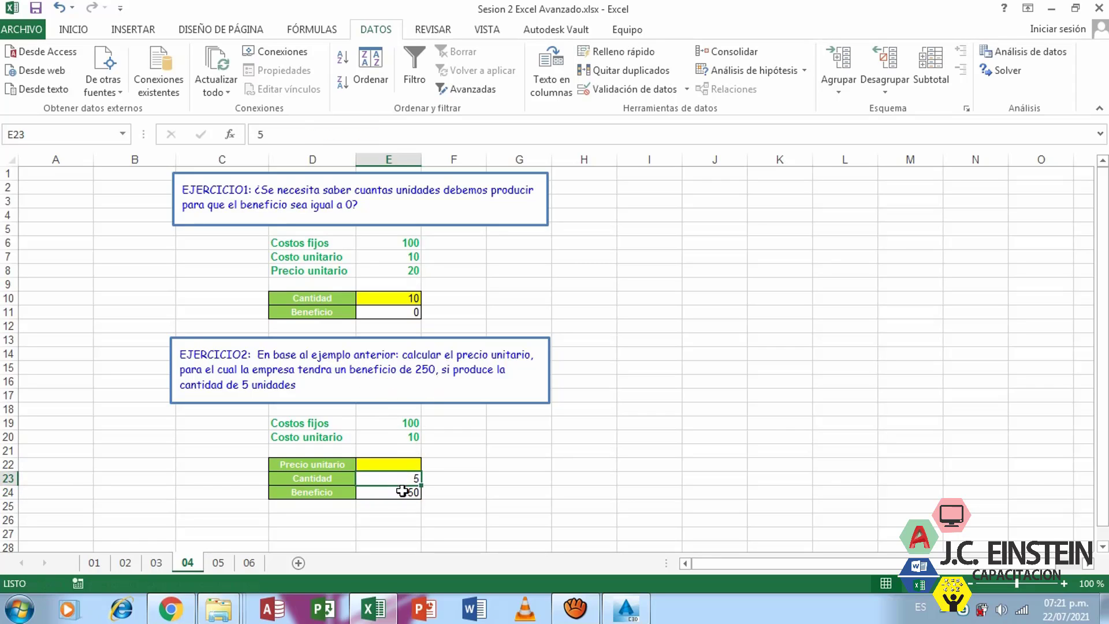
left_click(402, 136)
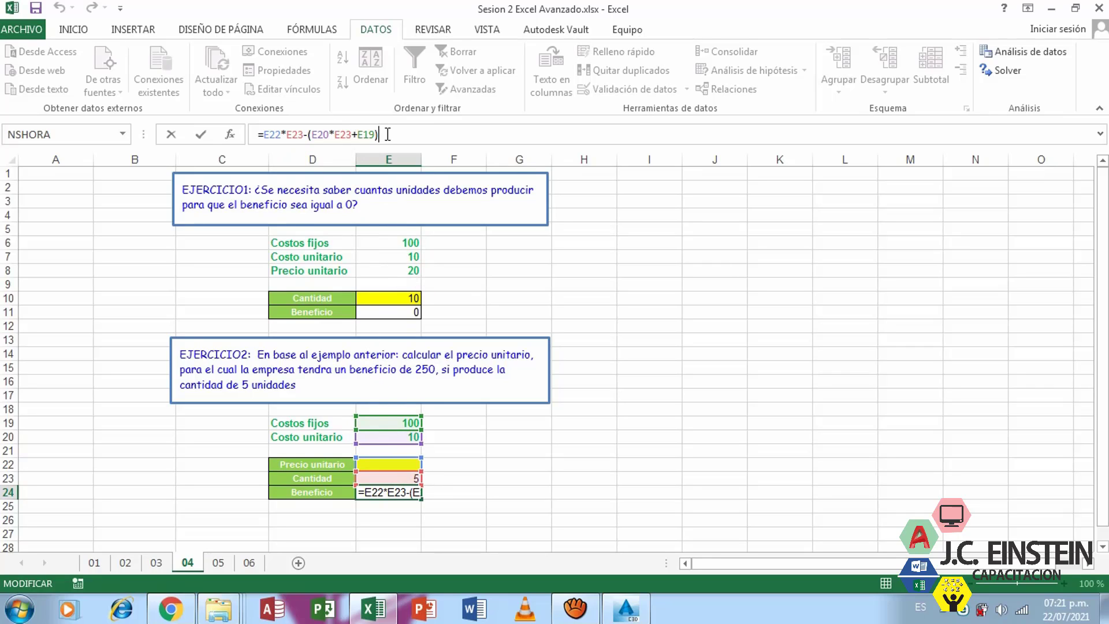
key("Return")
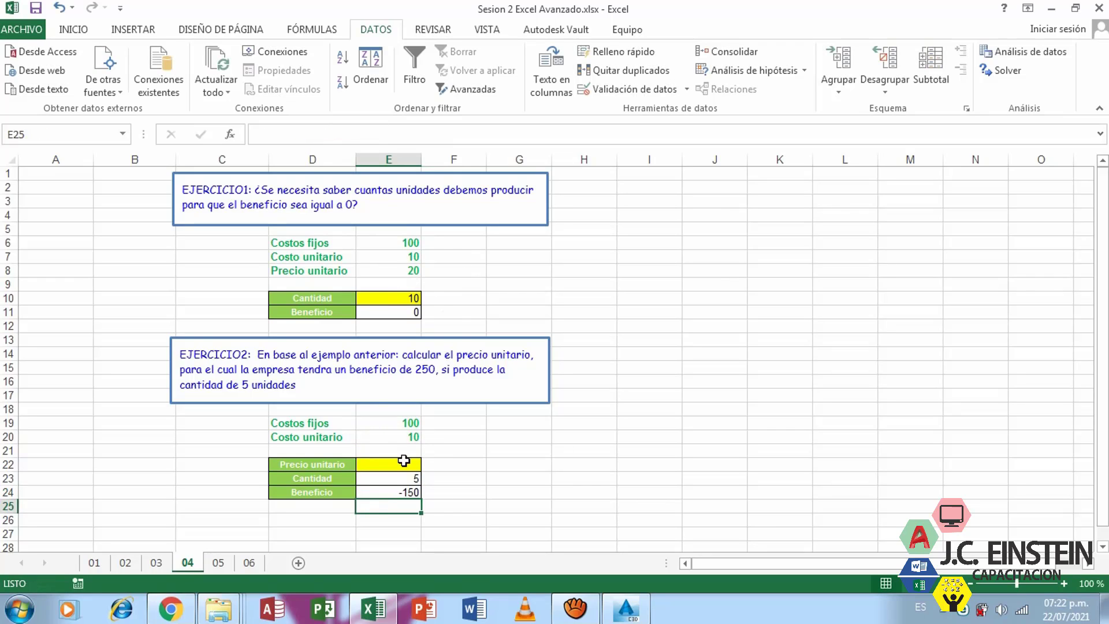
left_click(405, 480)
left_click(413, 465)
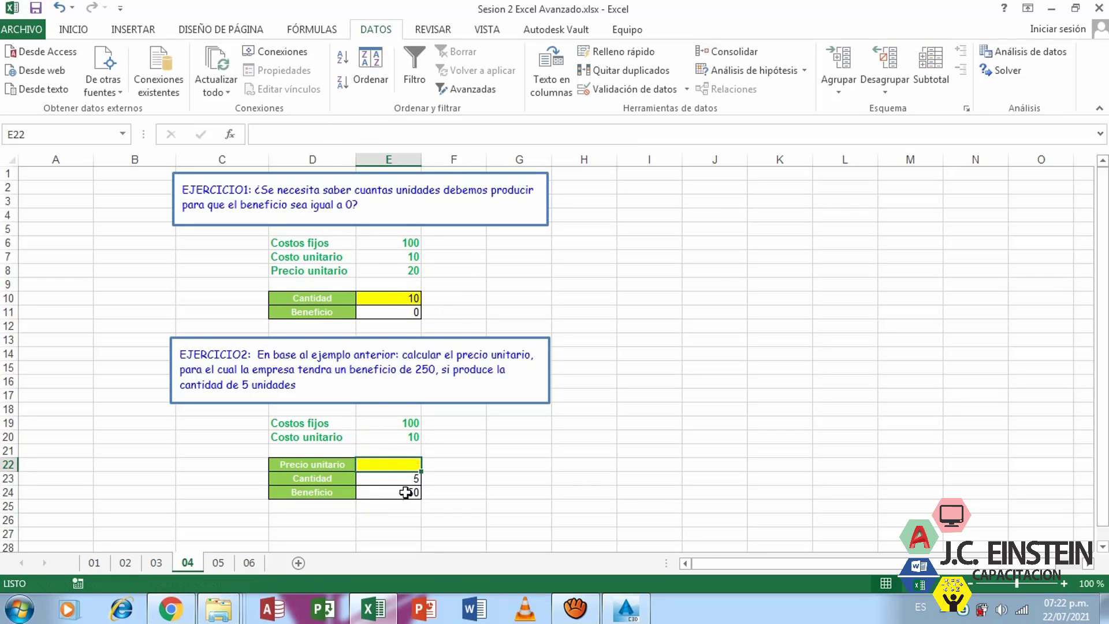
left_click(407, 491)
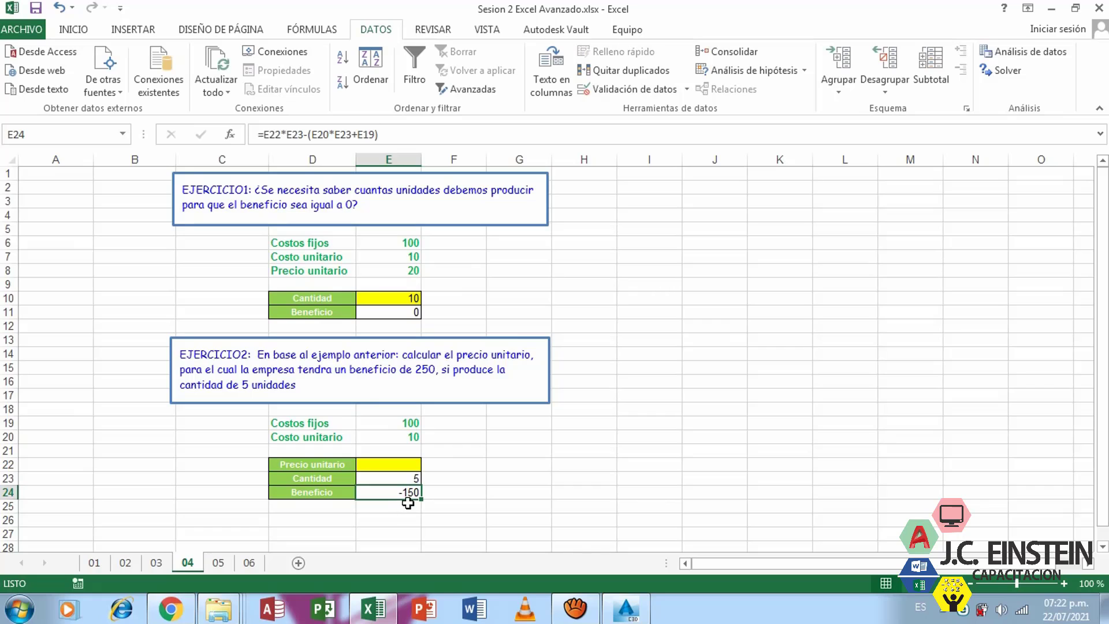
left_click(769, 74)
Goal Seek E24 to 250 by changing unit price E22, accepting a price of 80
left_click(789, 111)
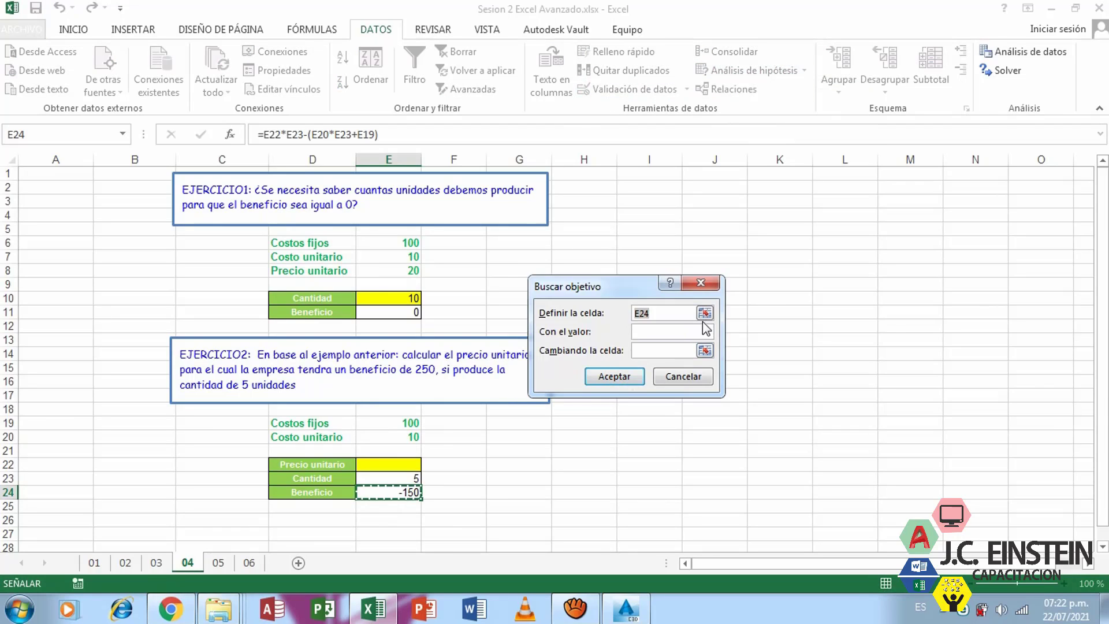
left_click(667, 332)
type("250")
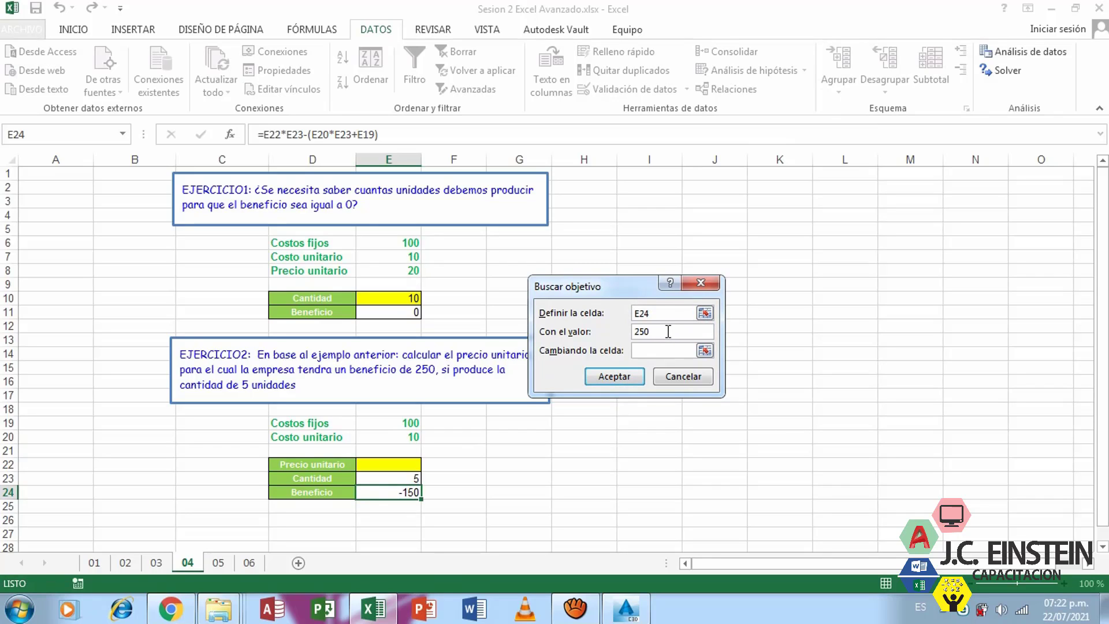
left_click(705, 351)
left_click(399, 465)
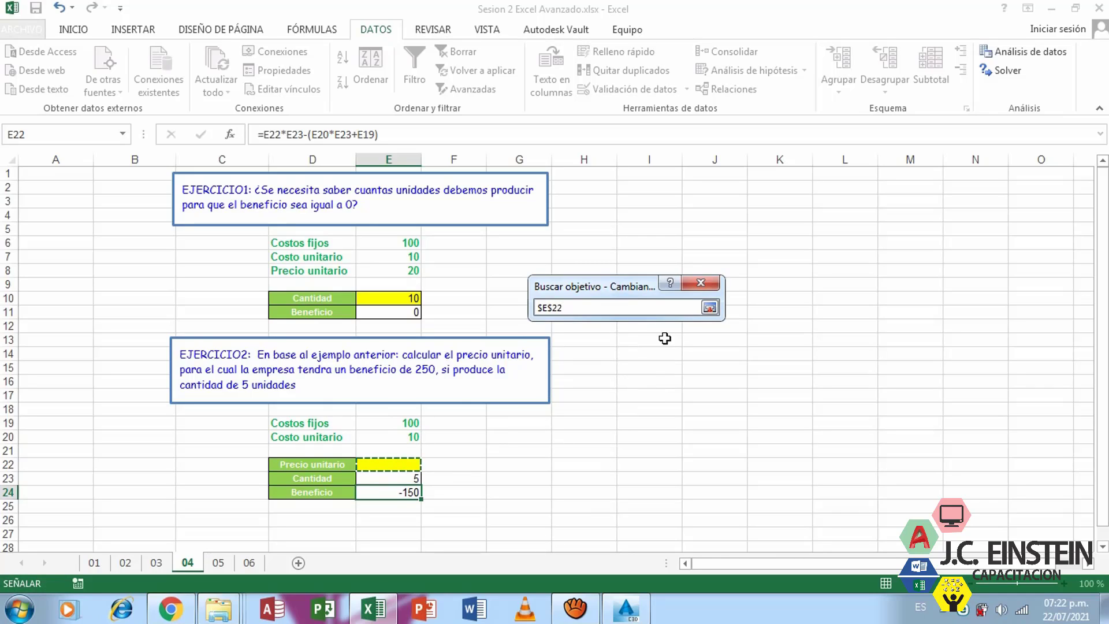
left_click(709, 307)
left_click(623, 374)
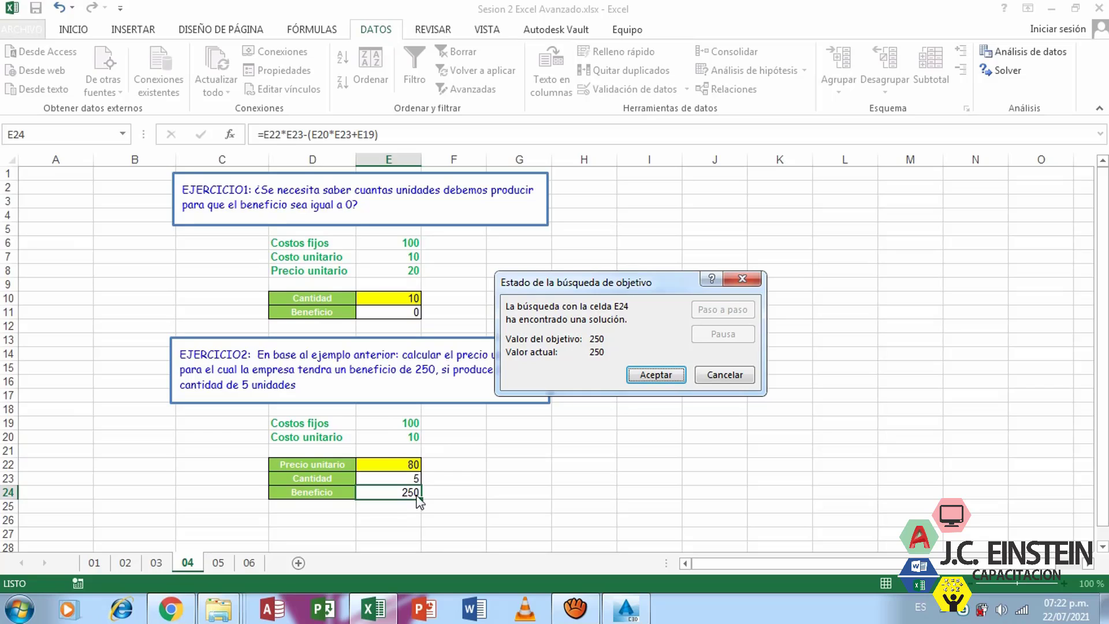
left_click(656, 375)
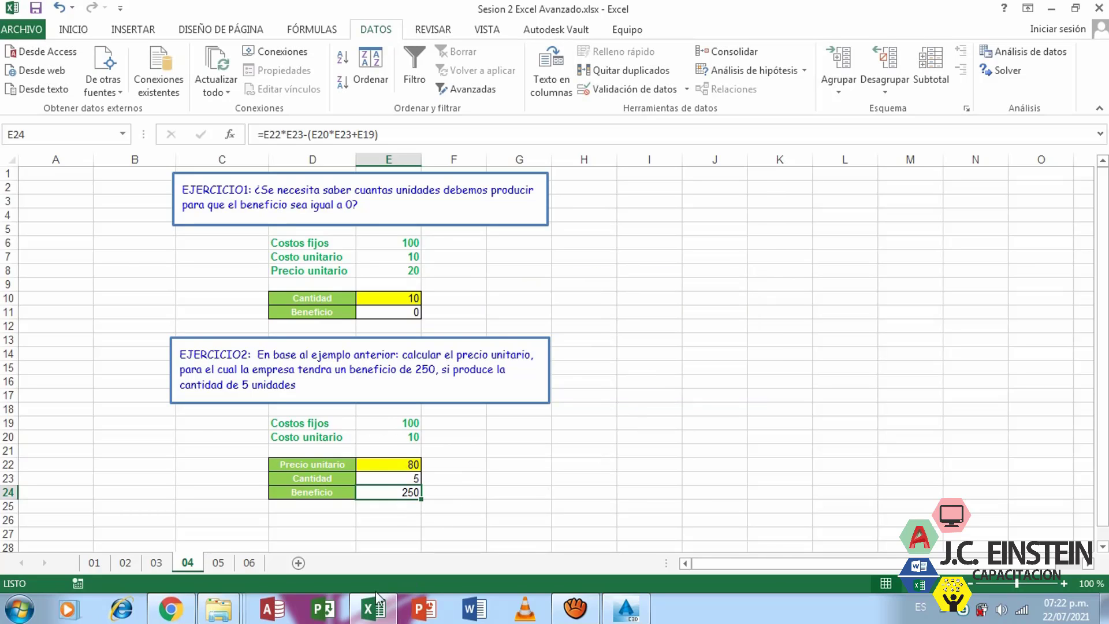
Open sheet 05's PC sales exercise and check that Total K13 holds =K11*K9
left_click(219, 563)
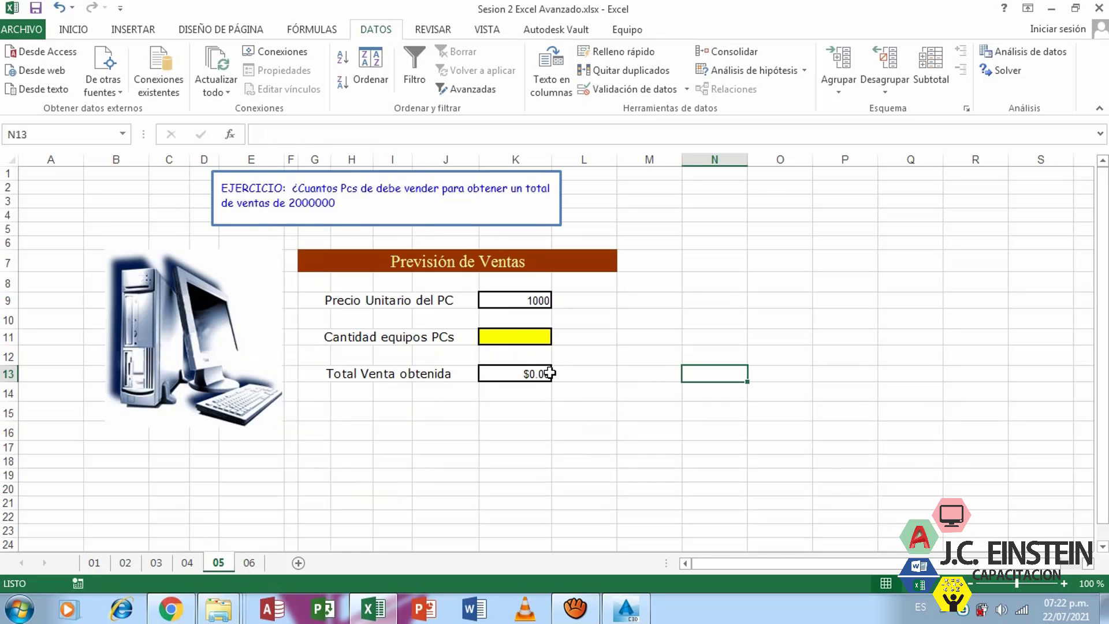
left_click(501, 358)
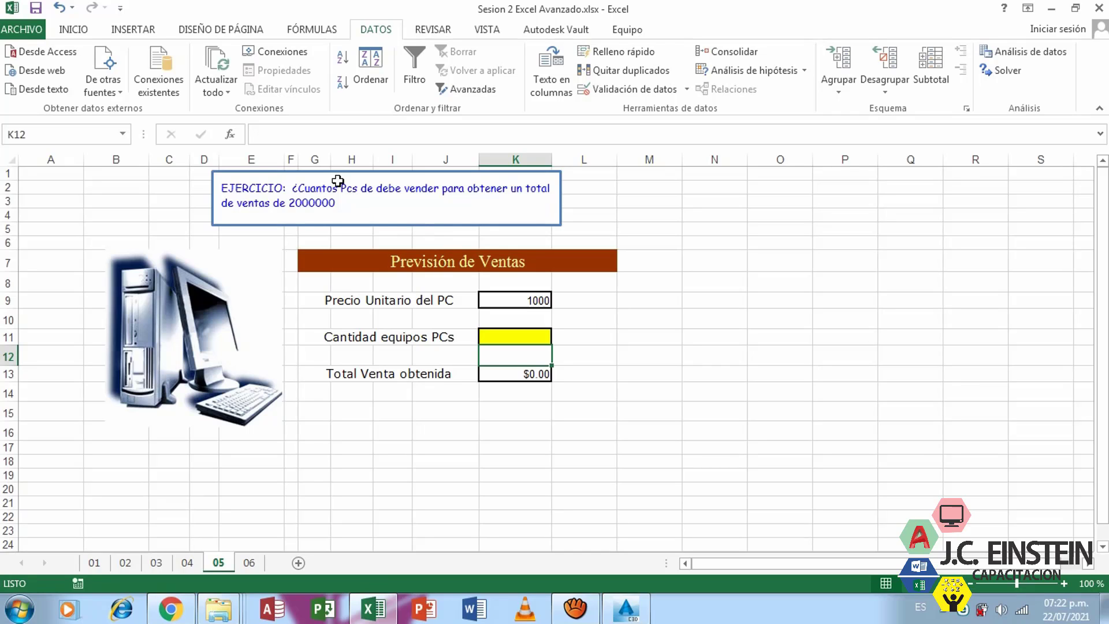
left_click_drag(318, 199, 288, 202)
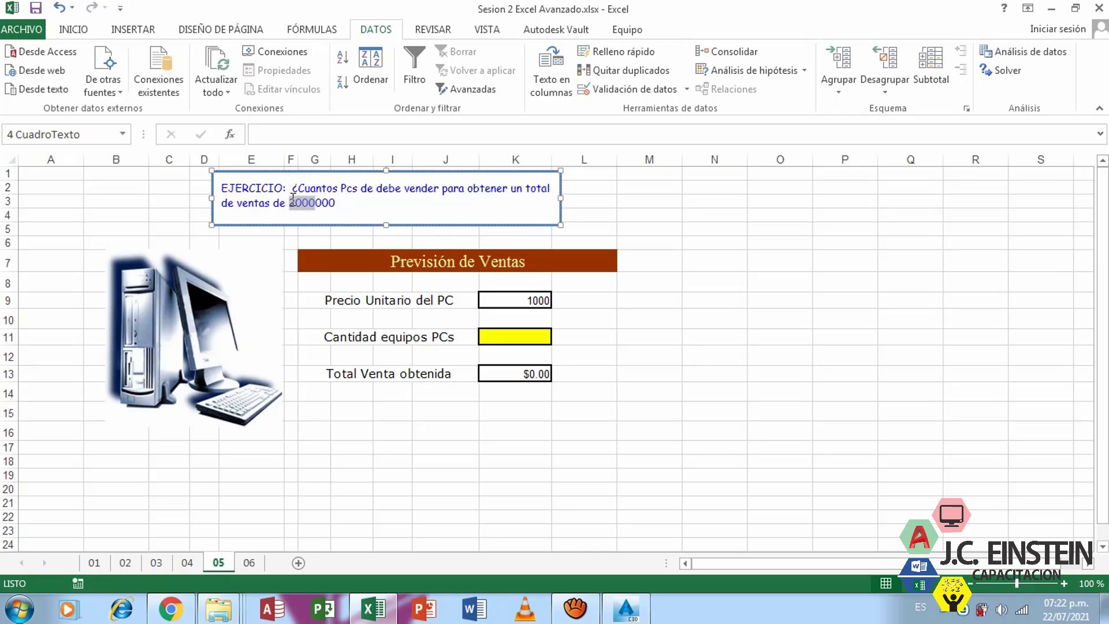
left_click(540, 378)
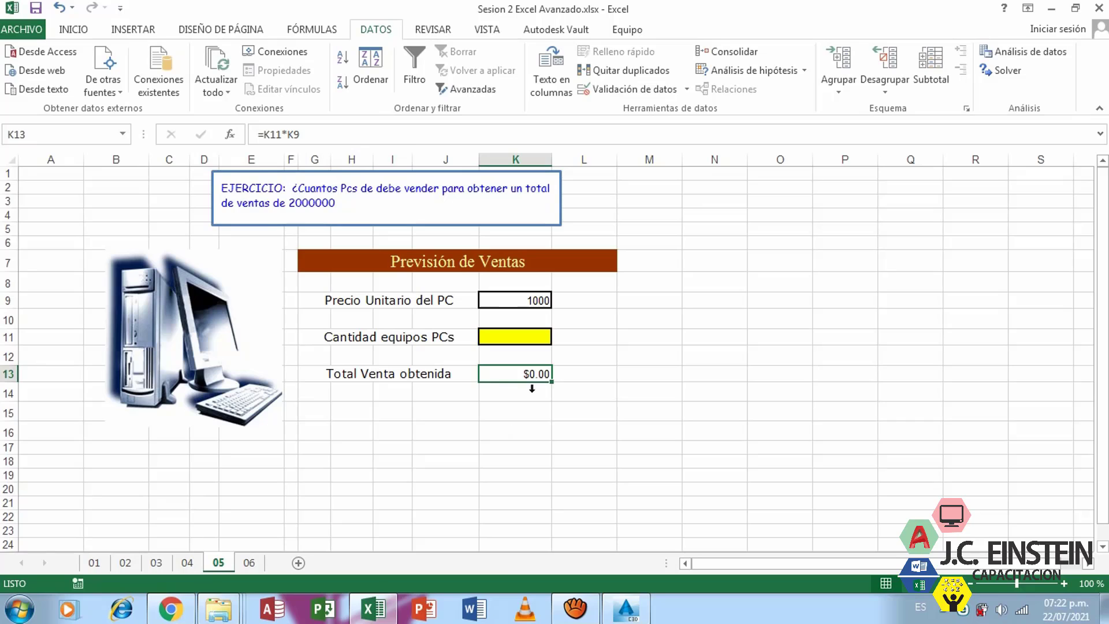
left_click(318, 133)
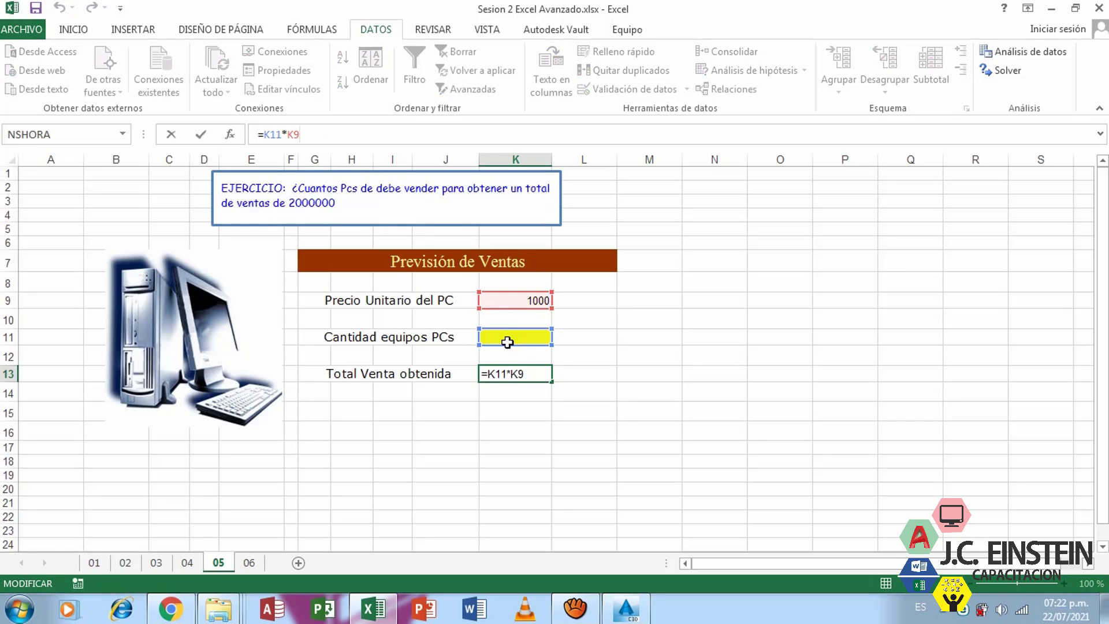
key("Return")
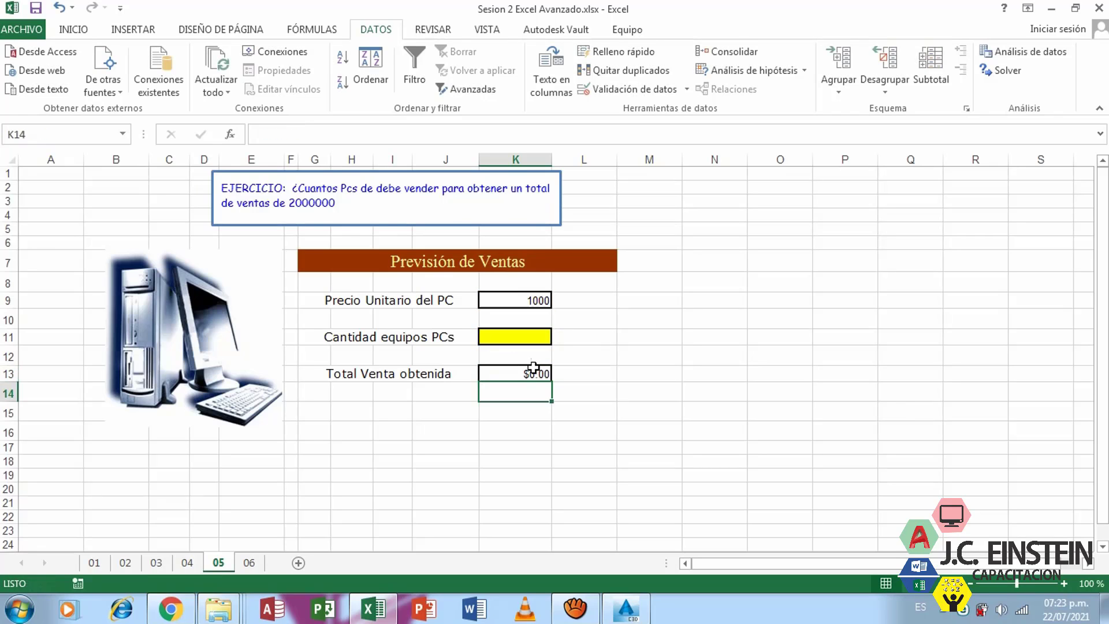
left_click(533, 368)
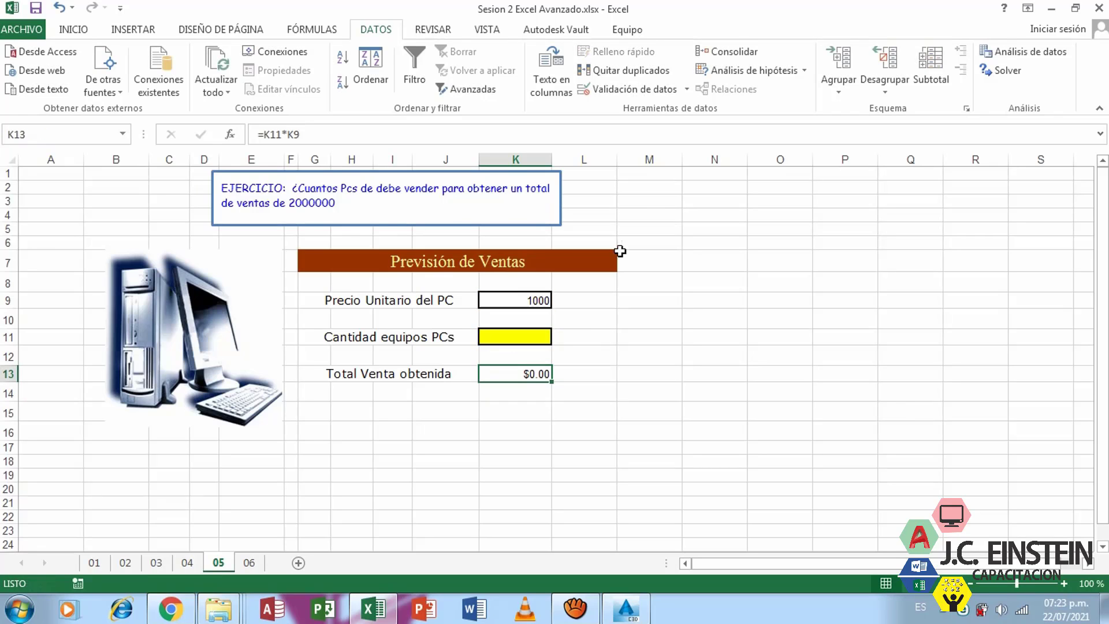
Start Goal Seek with total sales cell K13 as the target cell, aiming for 2000000
left_click(783, 74)
left_click(757, 110)
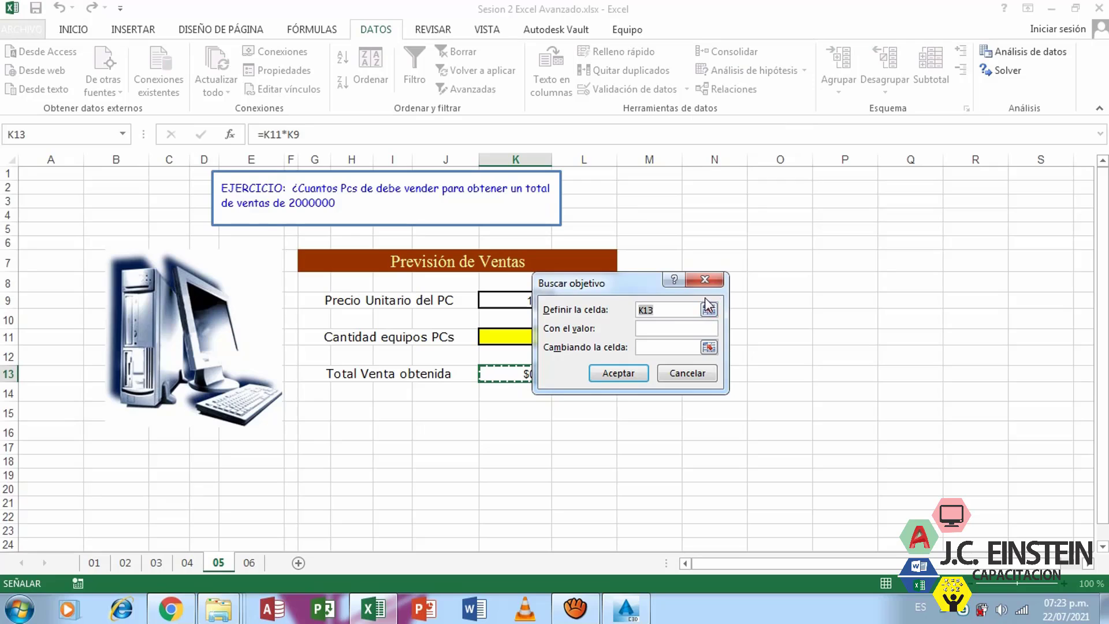
left_click(712, 308)
left_click(546, 375)
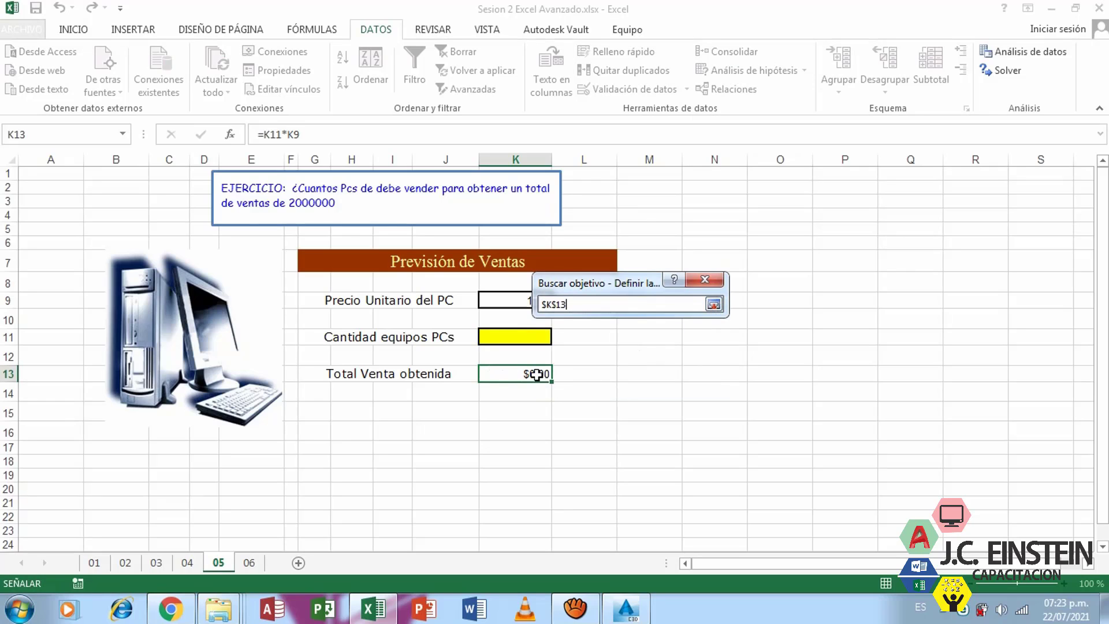
left_click(713, 303)
left_click(656, 330)
type("2000000")
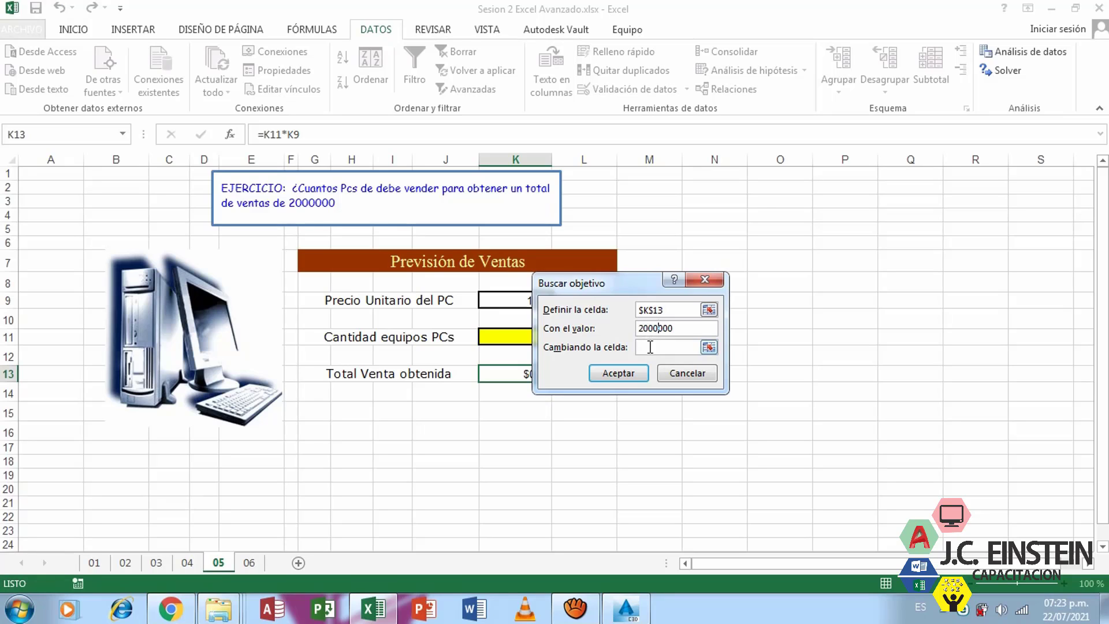
left_click(650, 348)
Set PC quantity K11 as the changing cell and accept the 2000-unit solution
left_click_drag(635, 289, 767, 283)
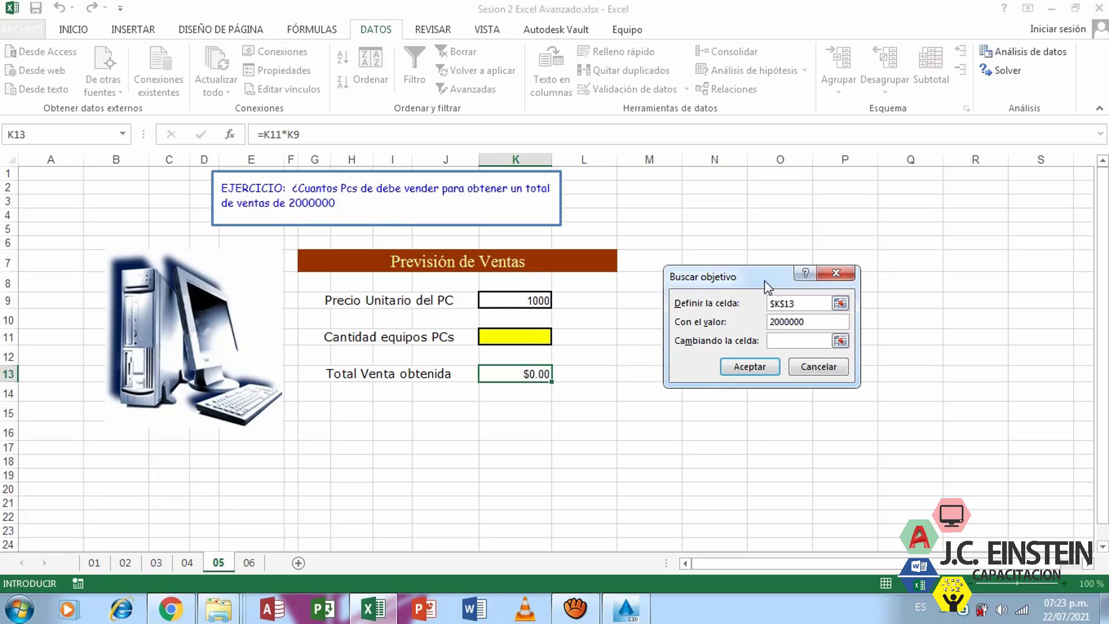
left_click(846, 344)
left_click(544, 341)
left_click(846, 301)
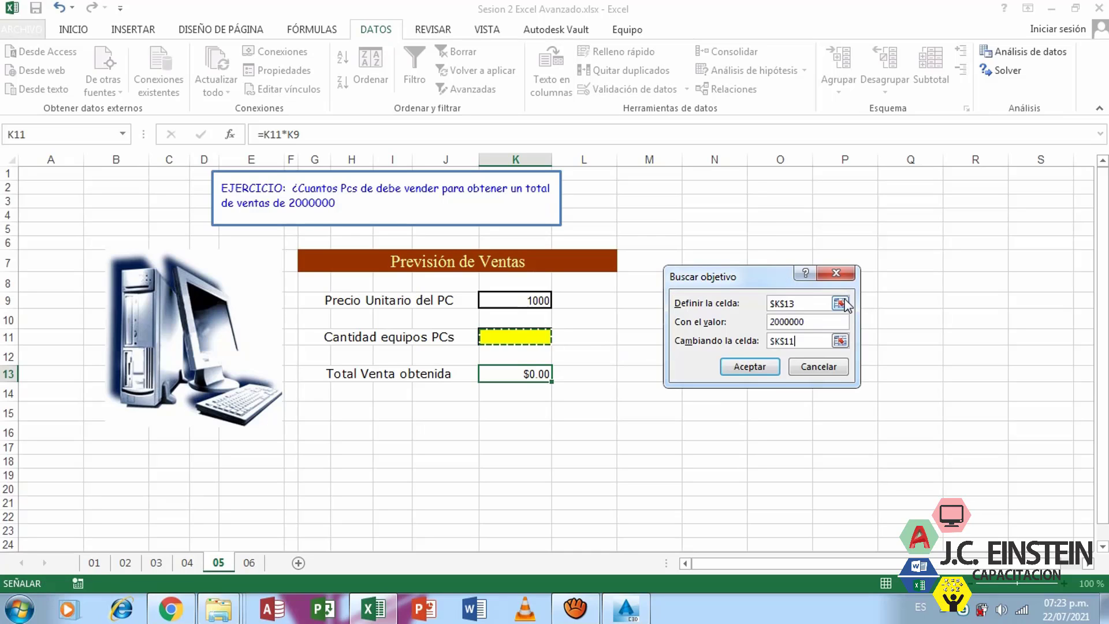
left_click(750, 366)
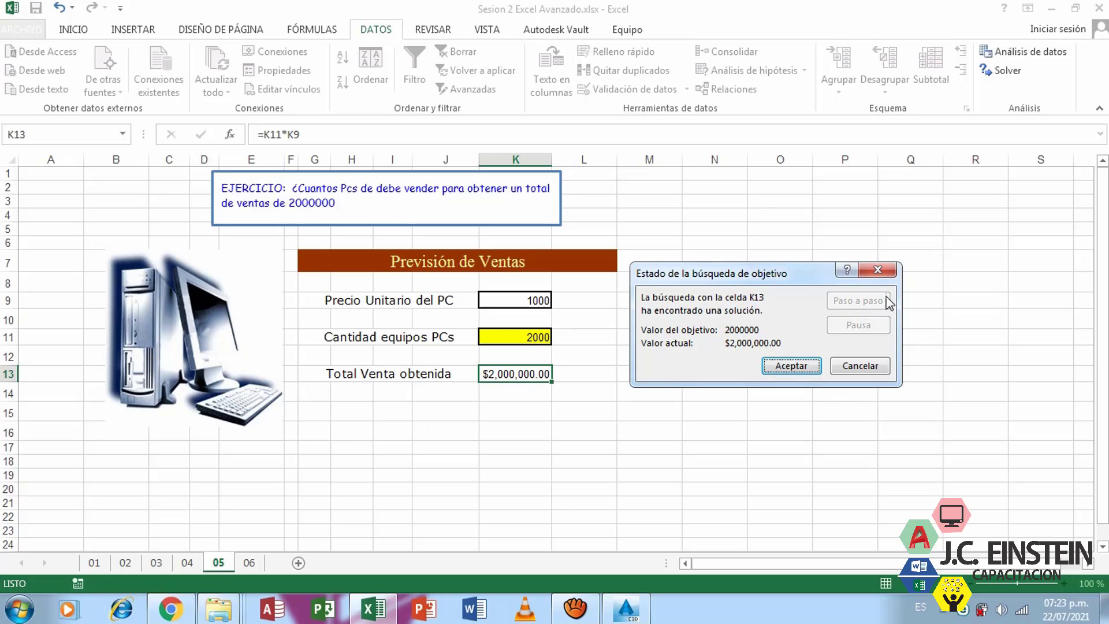
left_click(791, 365)
left_click(250, 563)
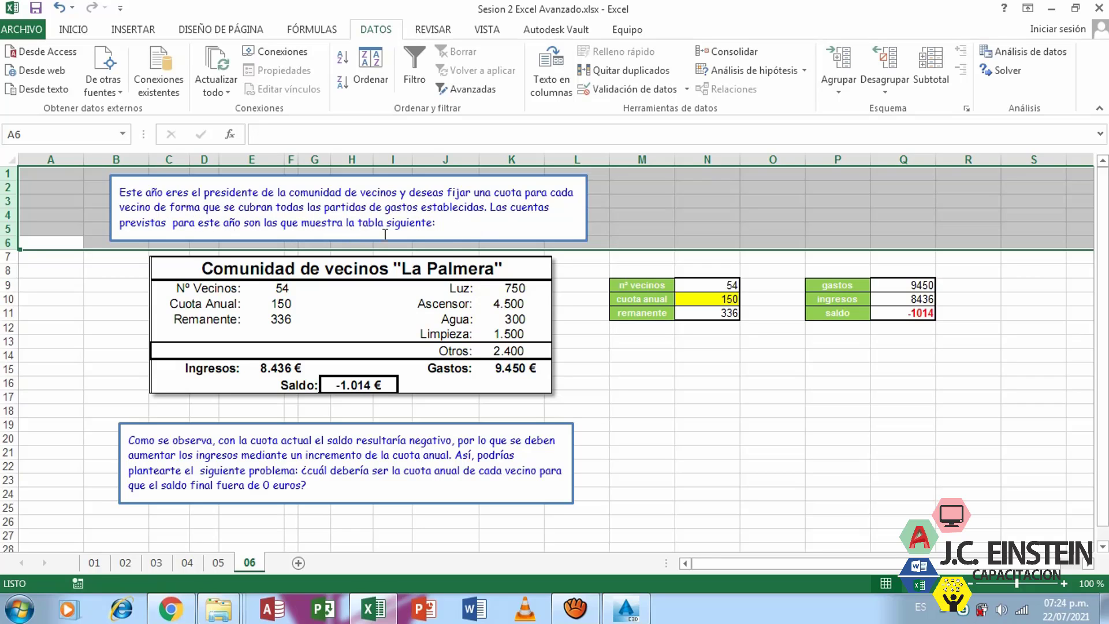
left_click(543, 386)
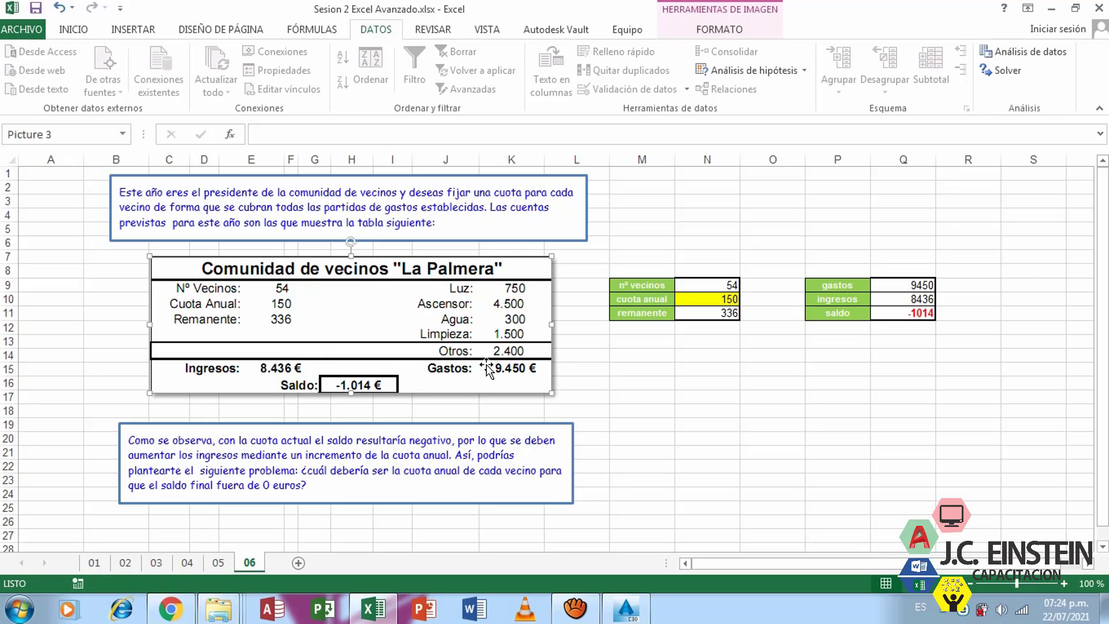
left_click(325, 485)
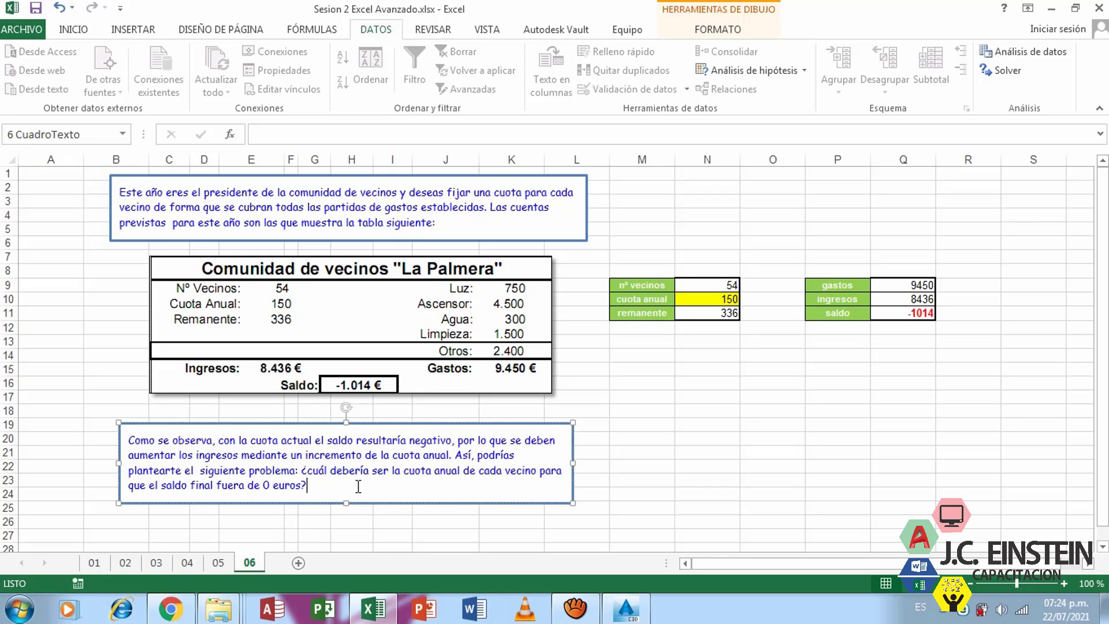
left_click(710, 286)
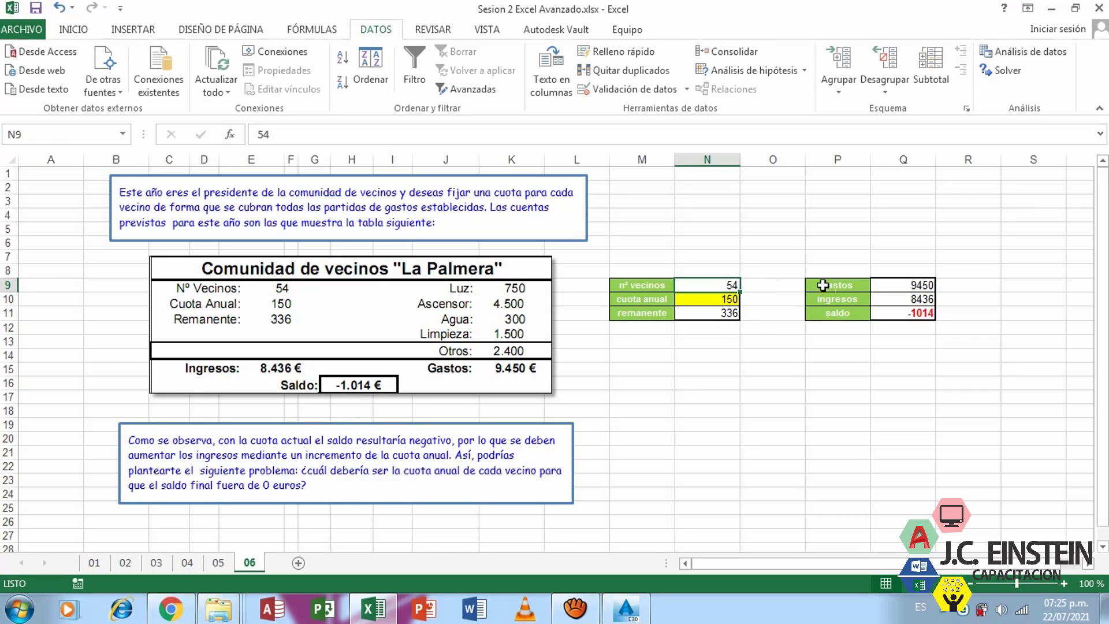
left_click_drag(642, 285, 931, 315)
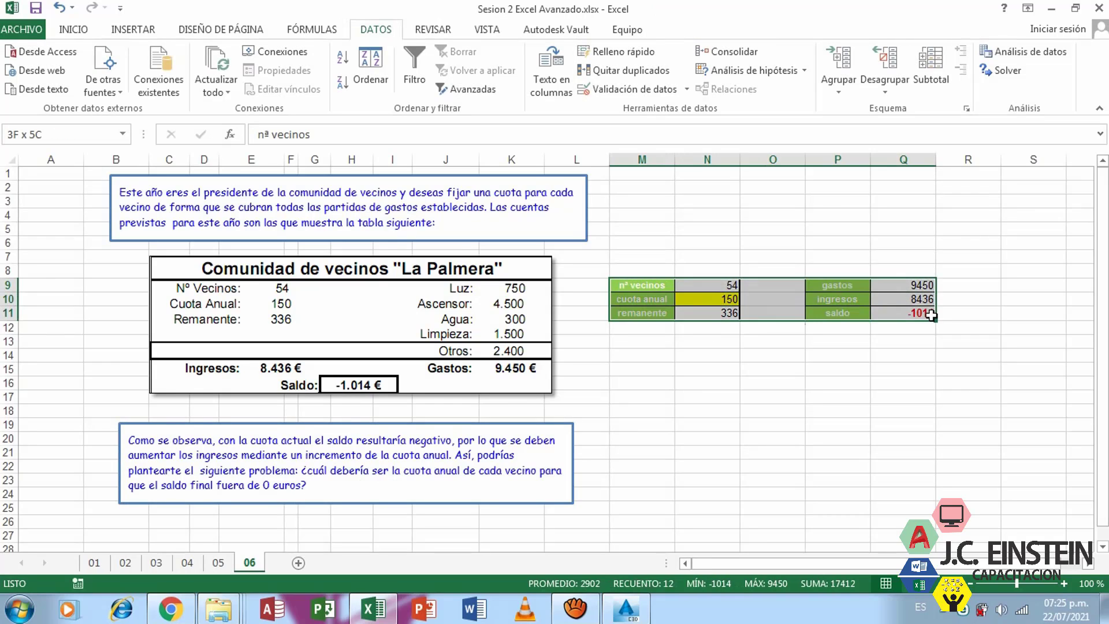
left_click(856, 342)
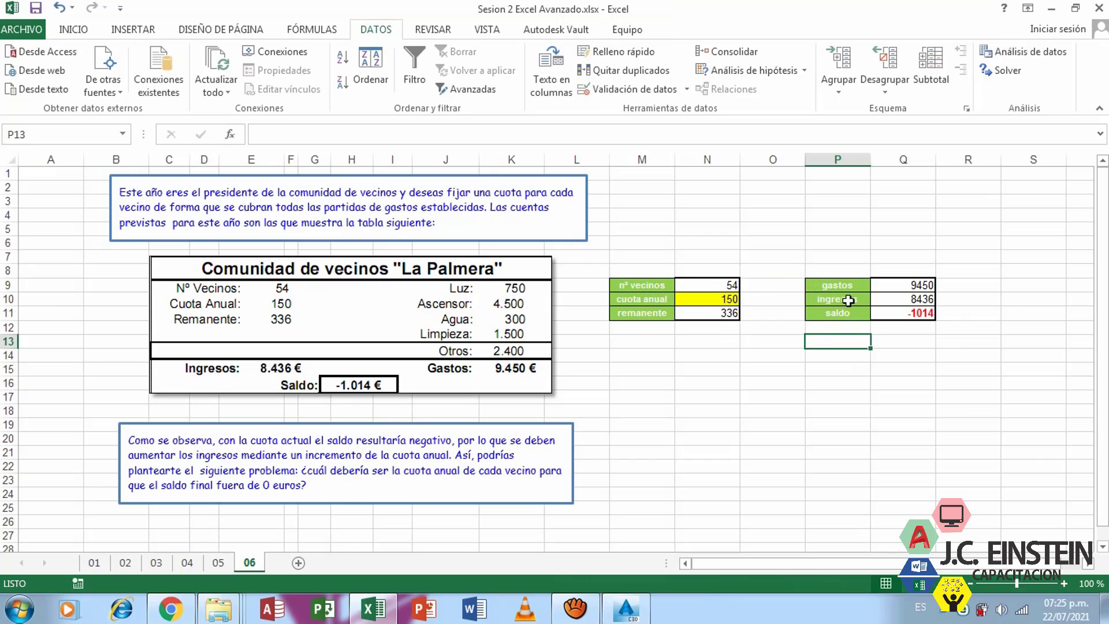
left_click(711, 283)
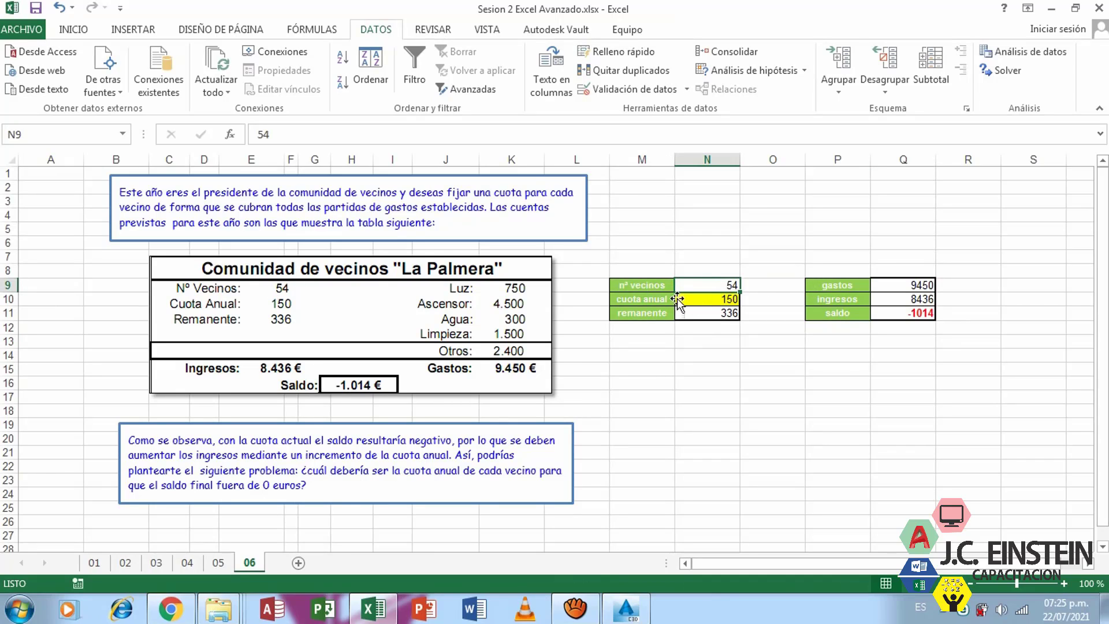
left_click(678, 298)
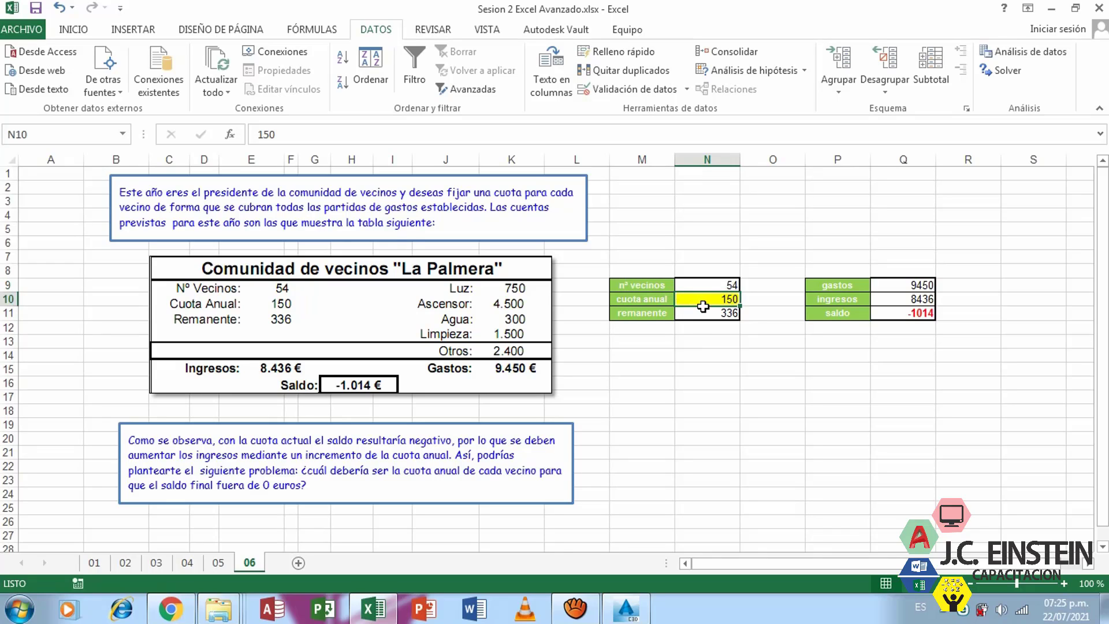
left_click(652, 315)
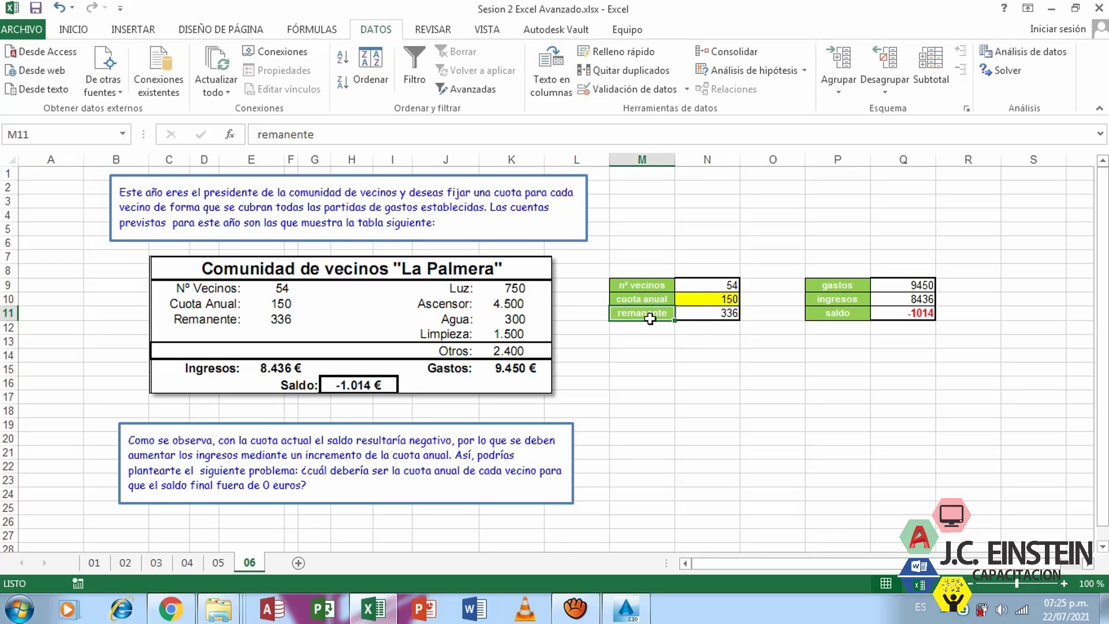
left_click(705, 314)
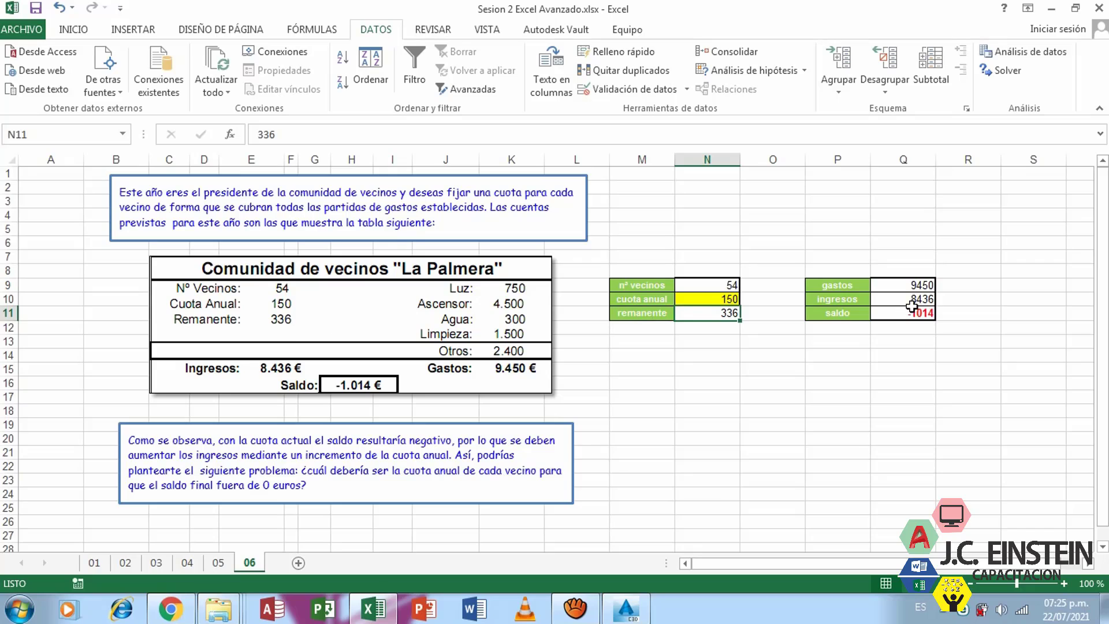
left_click(910, 288)
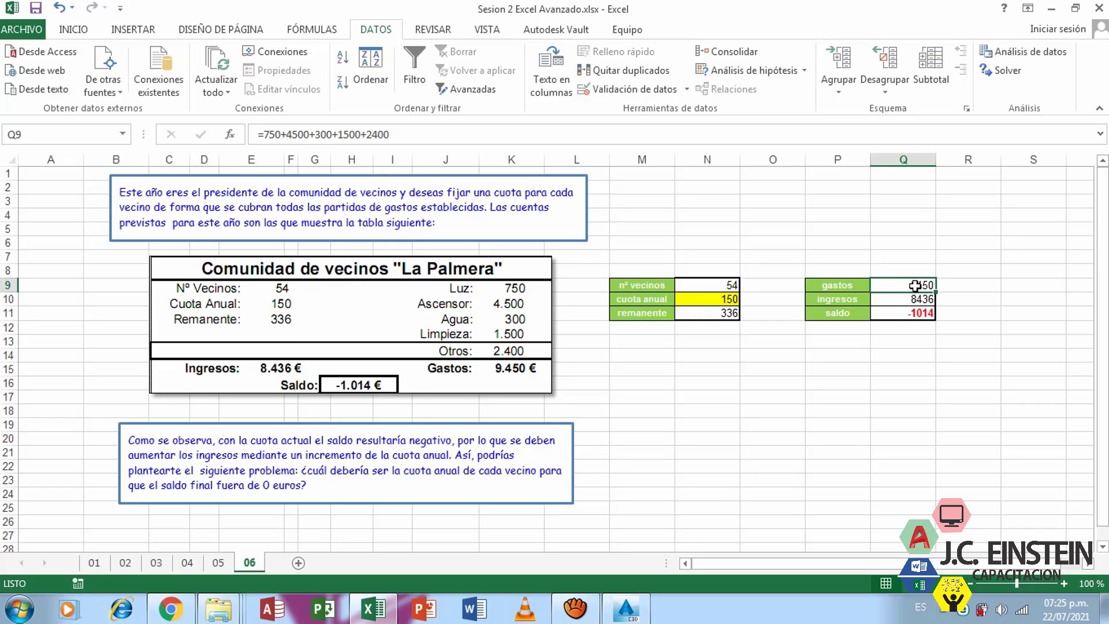
left_click(475, 136)
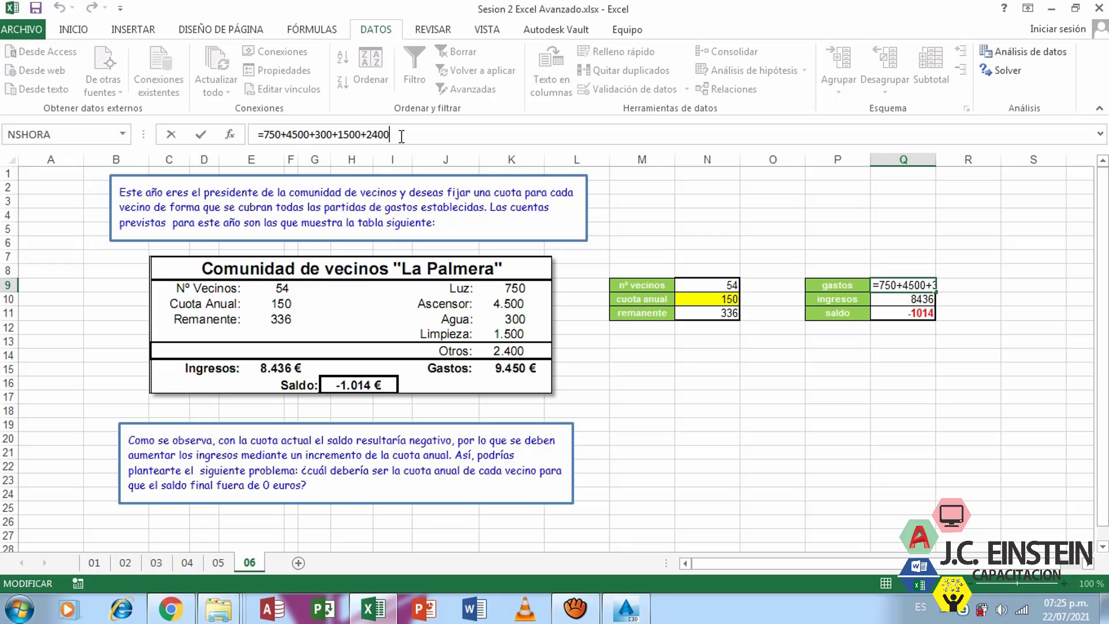
key("Return")
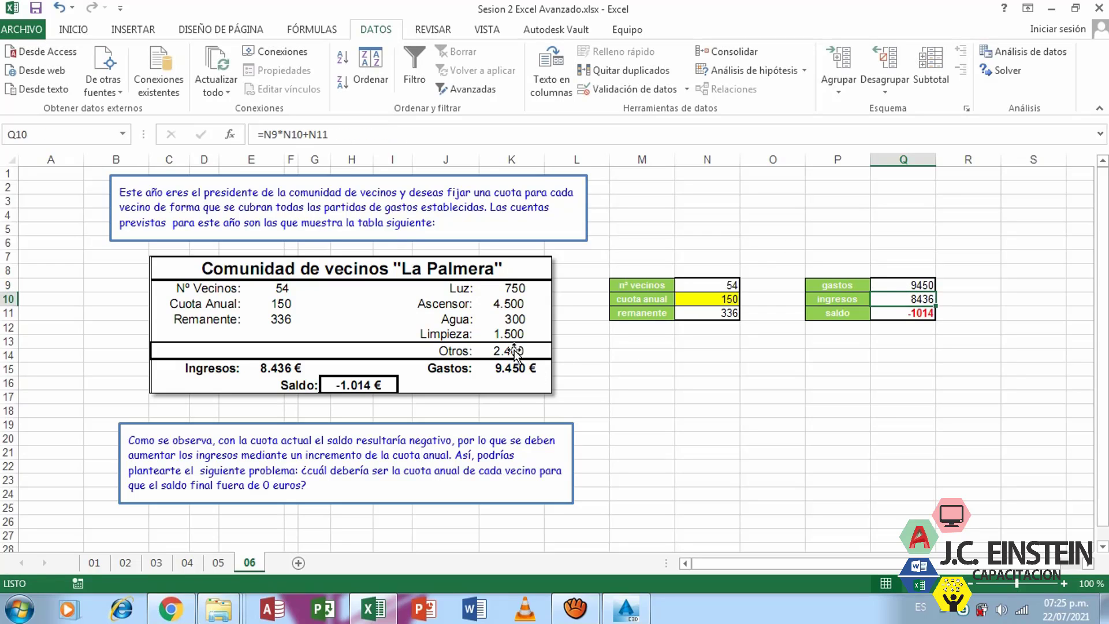
left_click(908, 288)
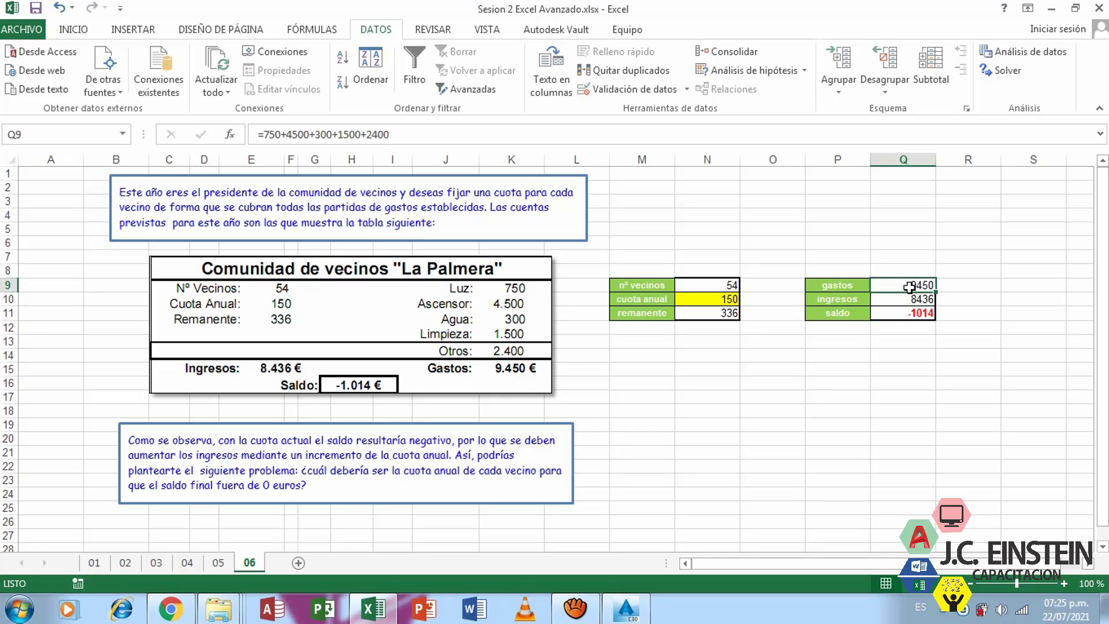
left_click(892, 301)
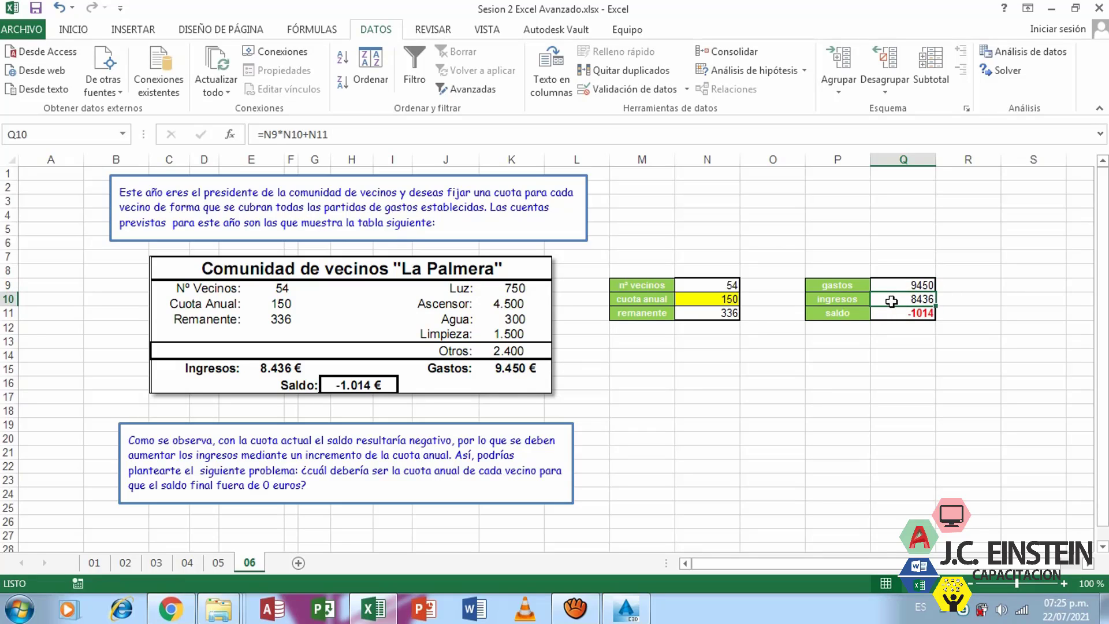
left_click(378, 134)
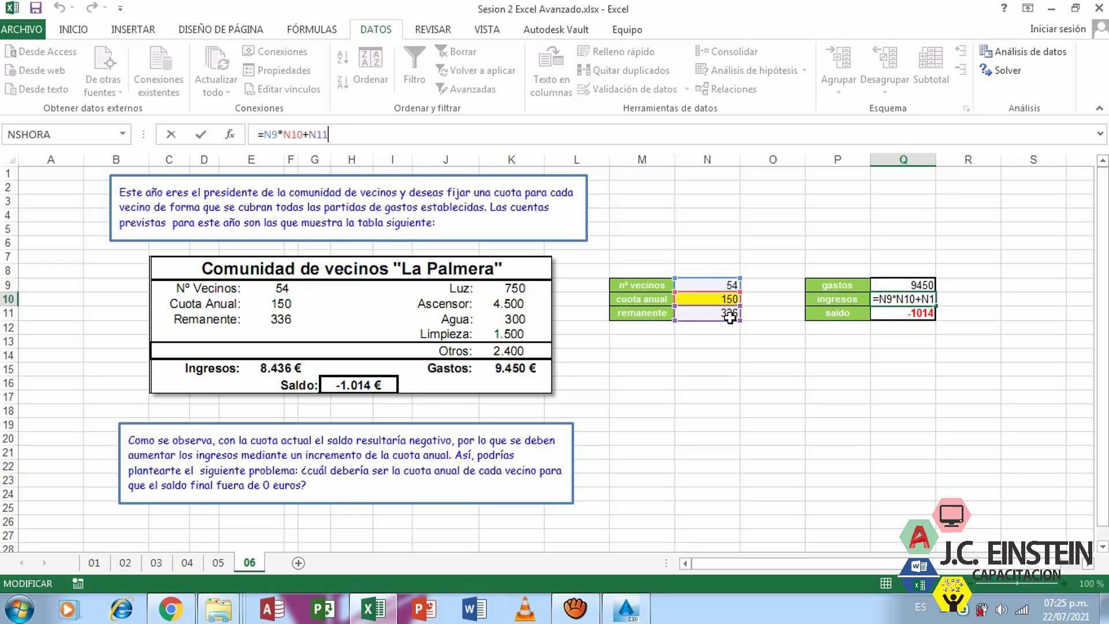
key("Return")
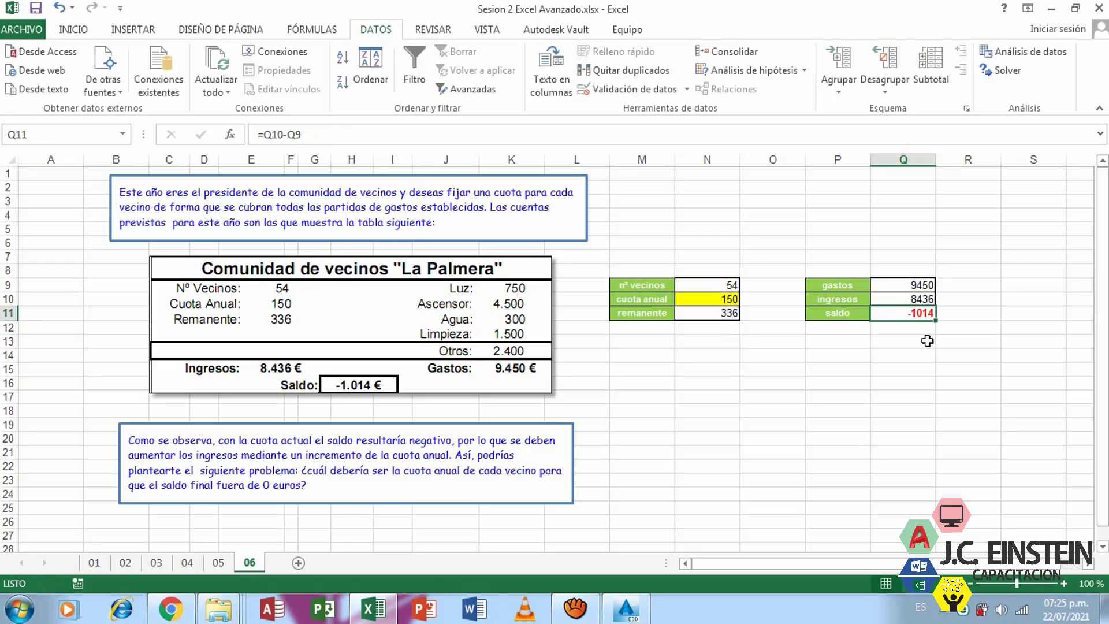
left_click(924, 301)
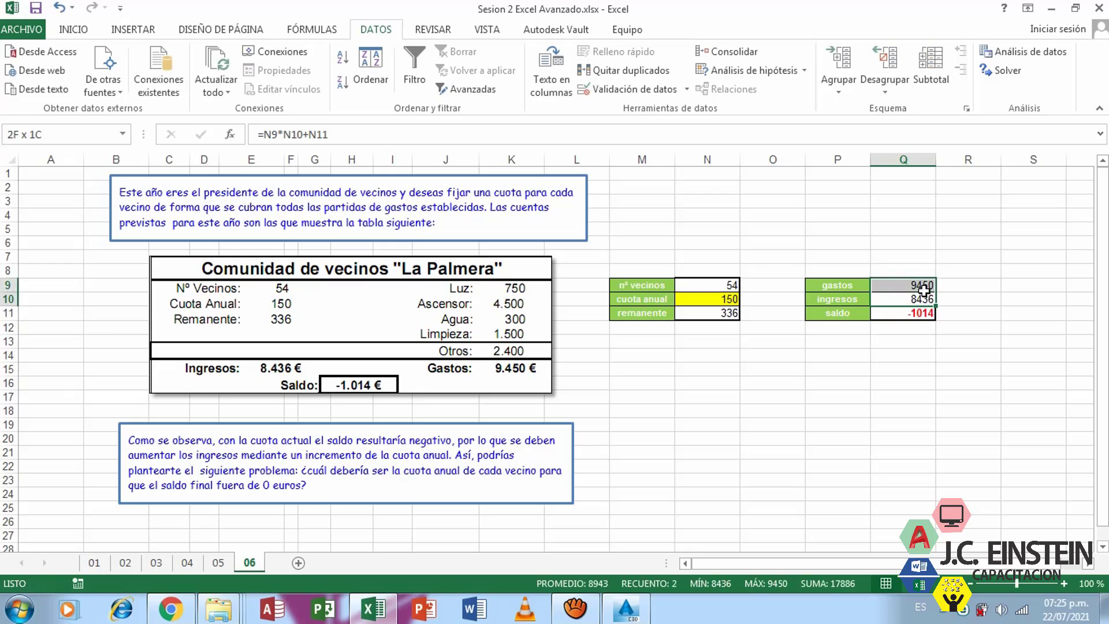
left_click(921, 314)
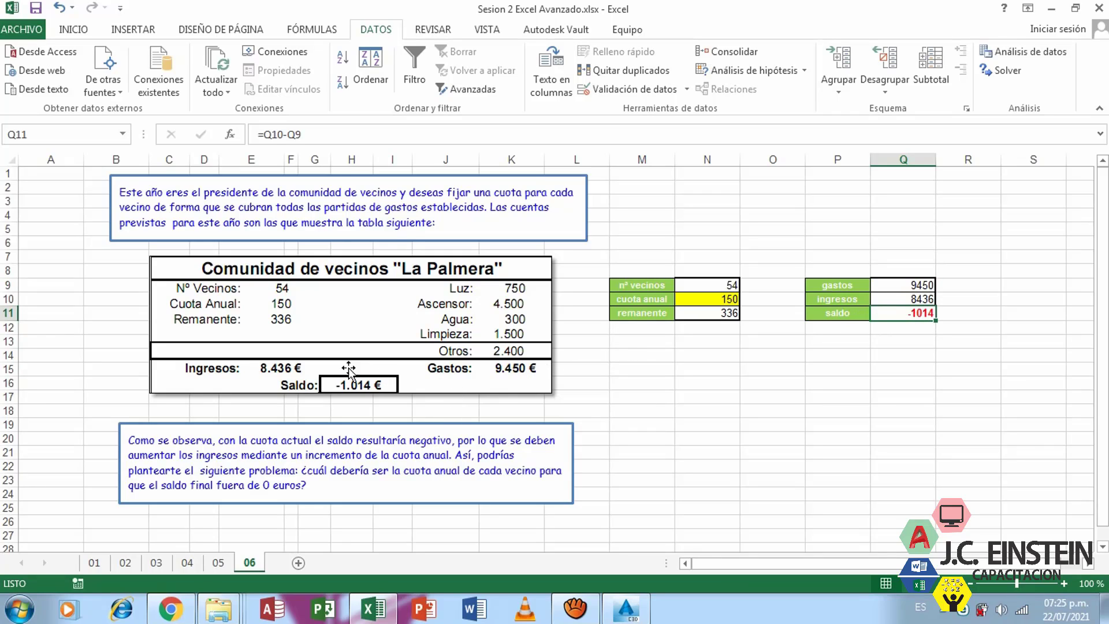
left_click(414, 134)
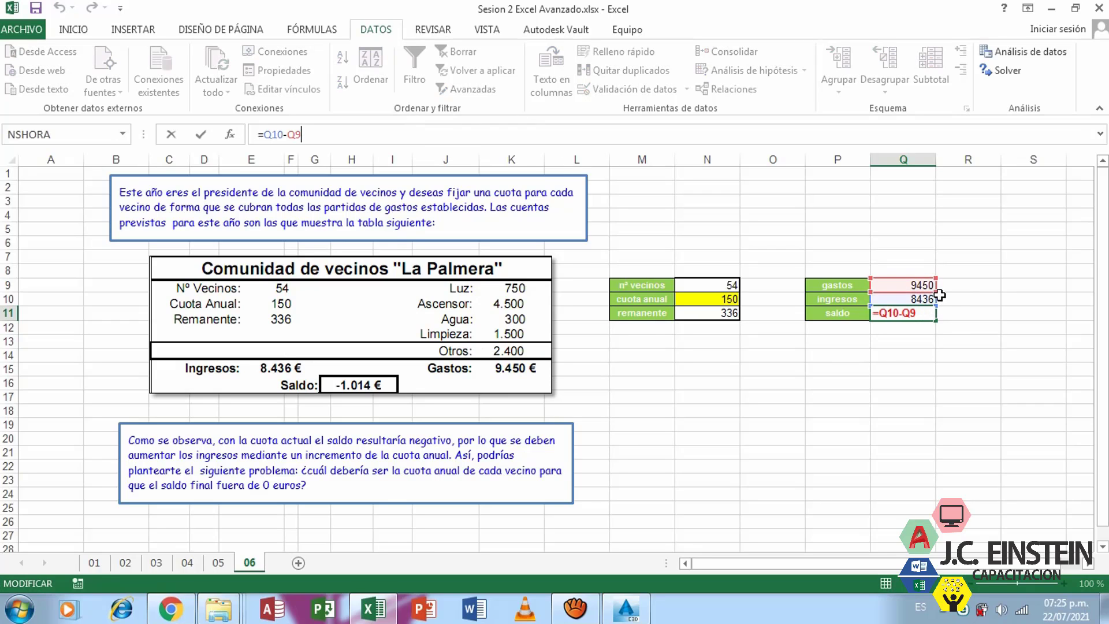
key("Return")
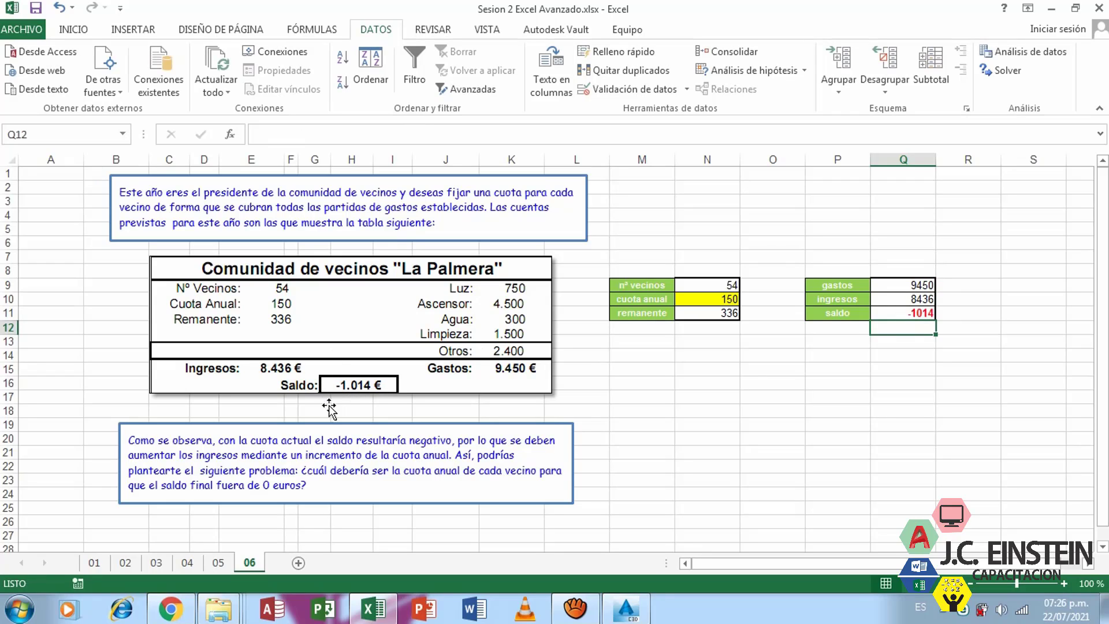
left_click(900, 314)
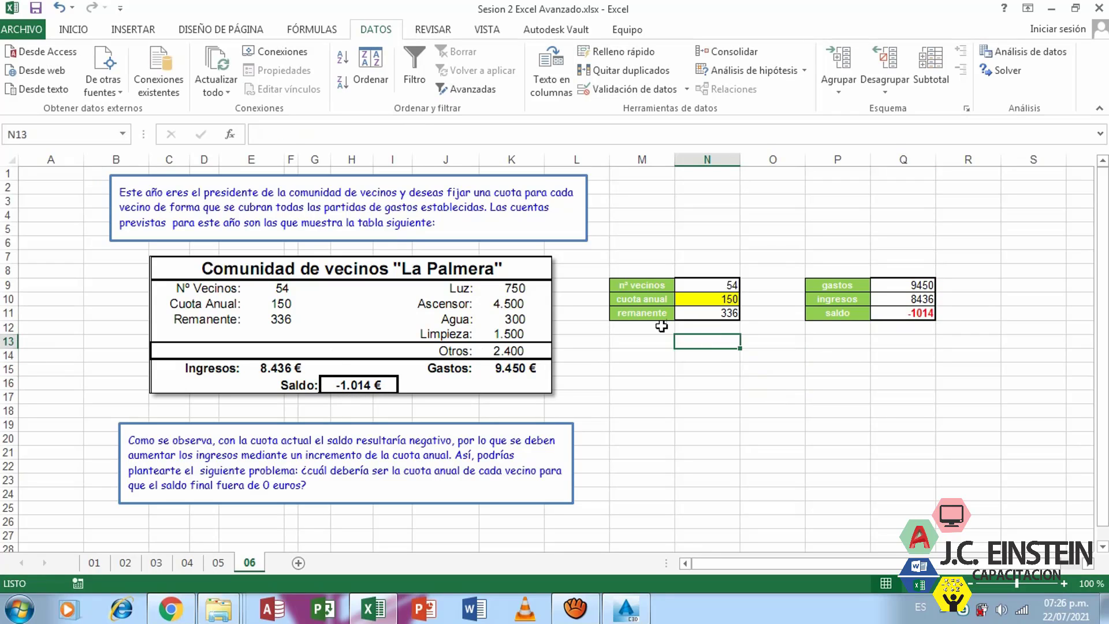
left_click(642, 341)
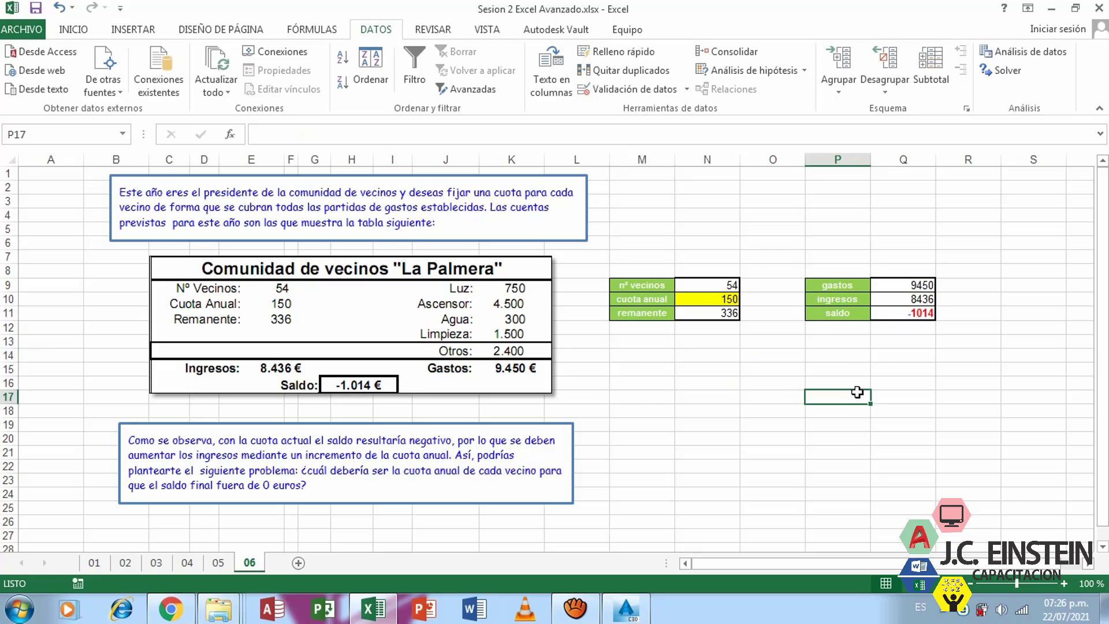
left_click(903, 342)
left_click(911, 315)
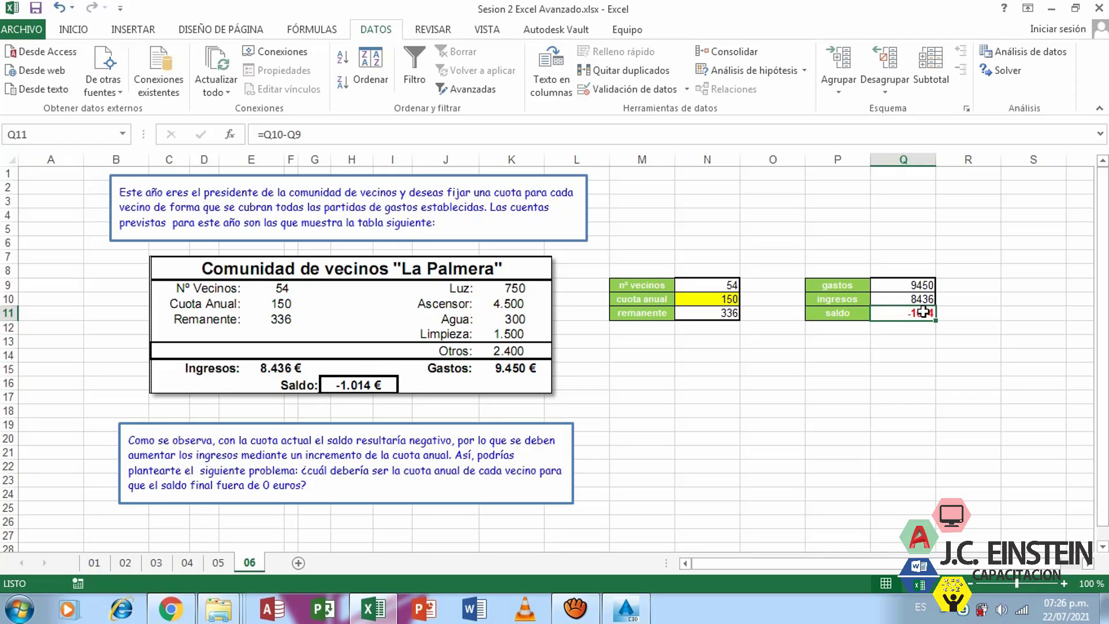
left_click(702, 300)
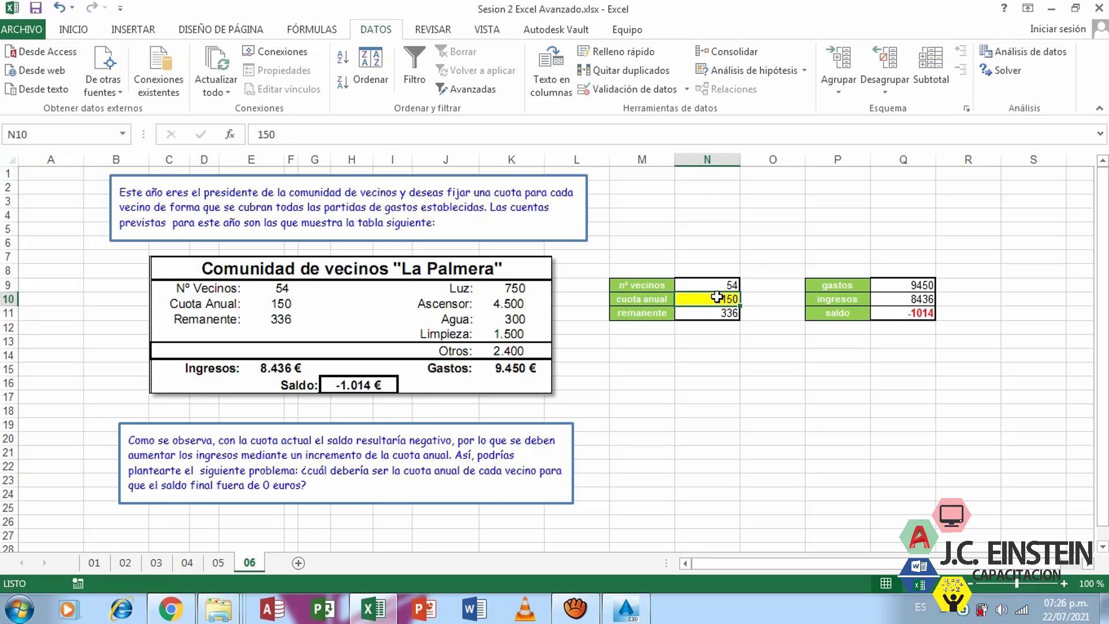
left_click(922, 315)
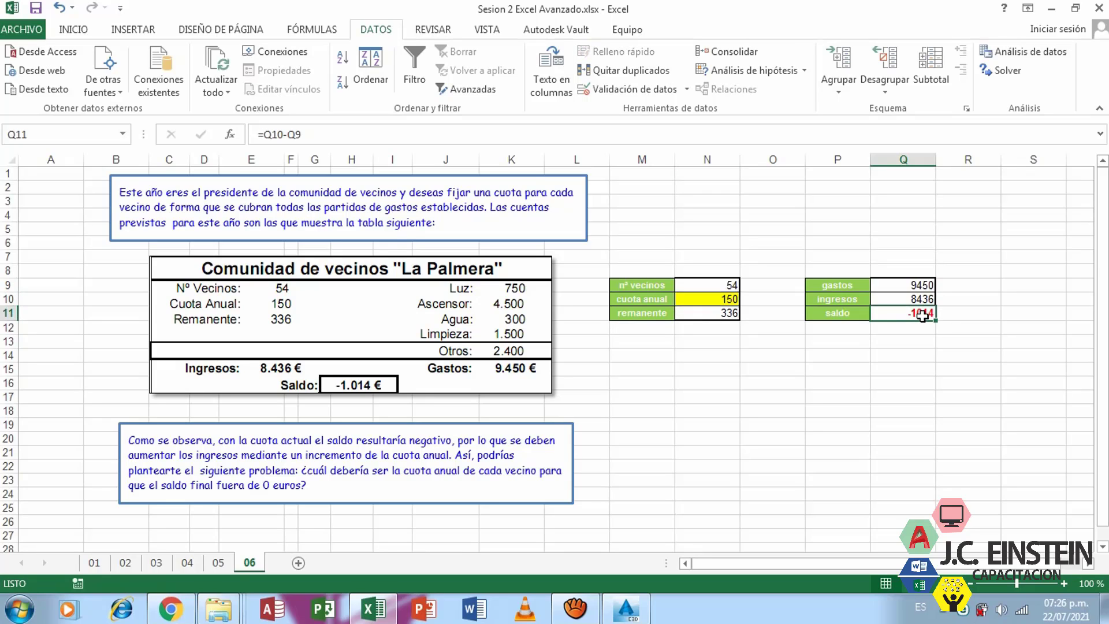
Goal Seek saldo Q11 to 0 by changing annual fee N10, keeping the 168.777778 result
left_click(754, 71)
left_click(764, 111)
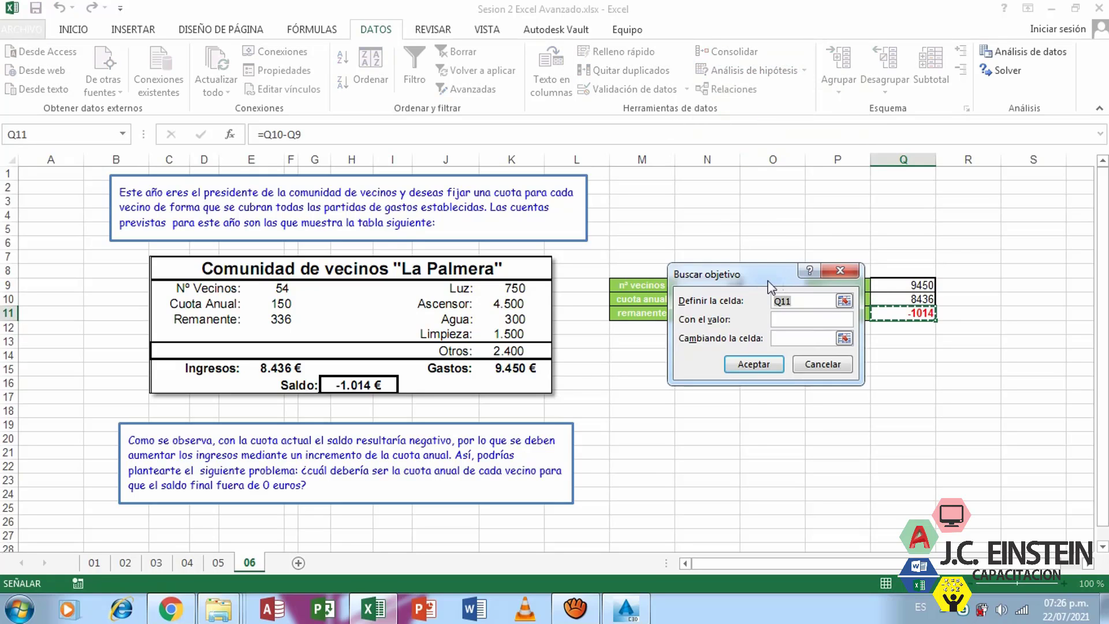
left_click_drag(768, 281, 658, 347)
left_click(701, 387)
type("0")
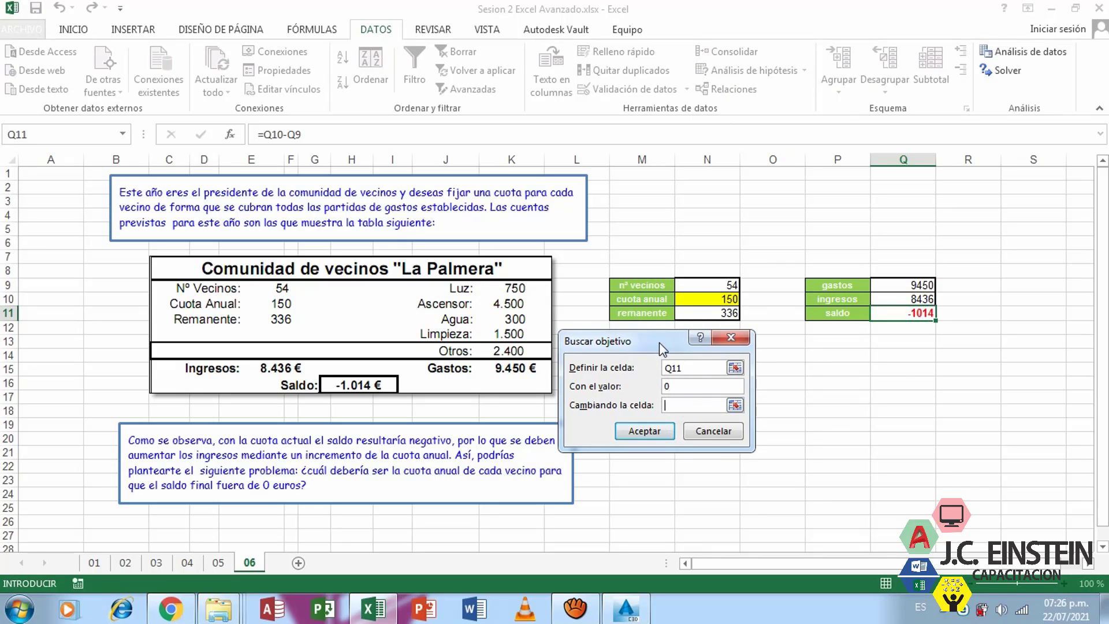
left_click_drag(659, 342, 647, 382)
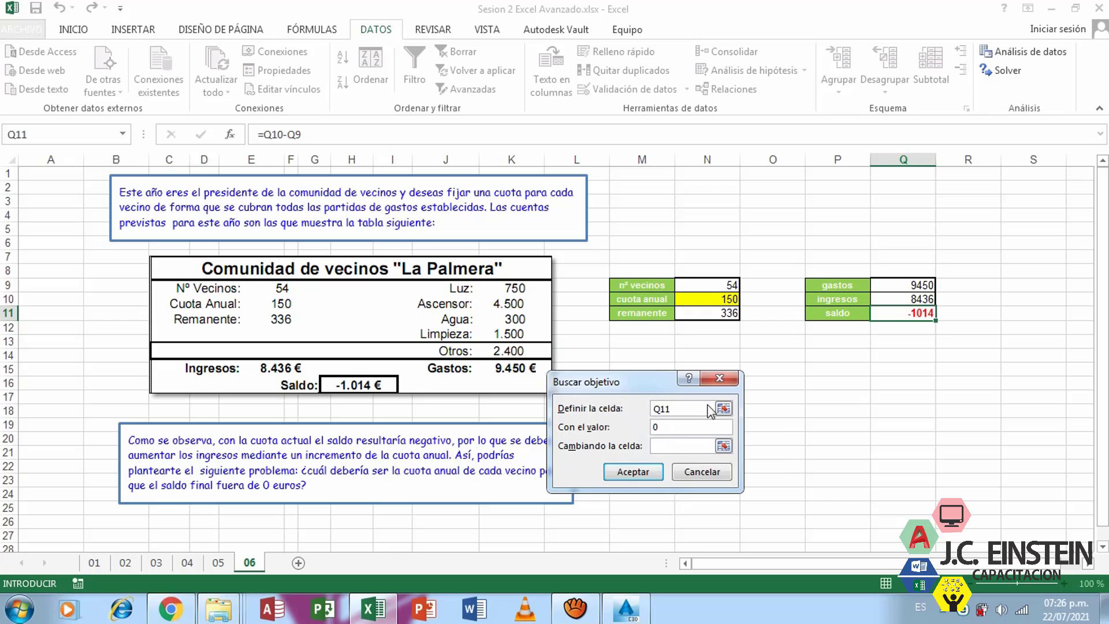
left_click(723, 445)
left_click(712, 299)
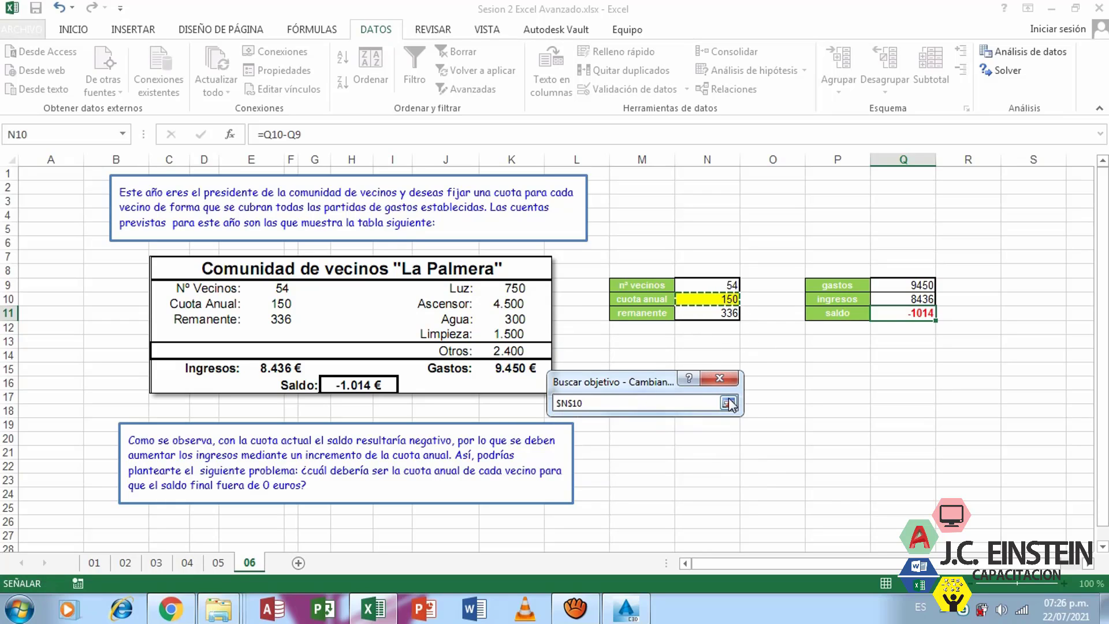
left_click(729, 403)
left_click(634, 472)
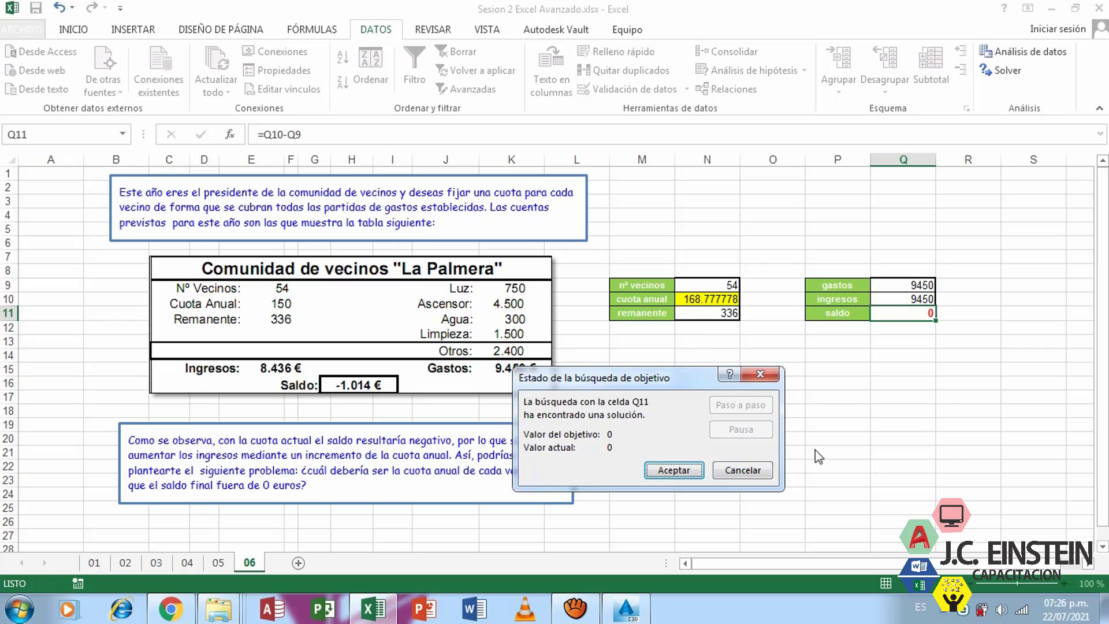
left_click_drag(692, 382, 800, 381)
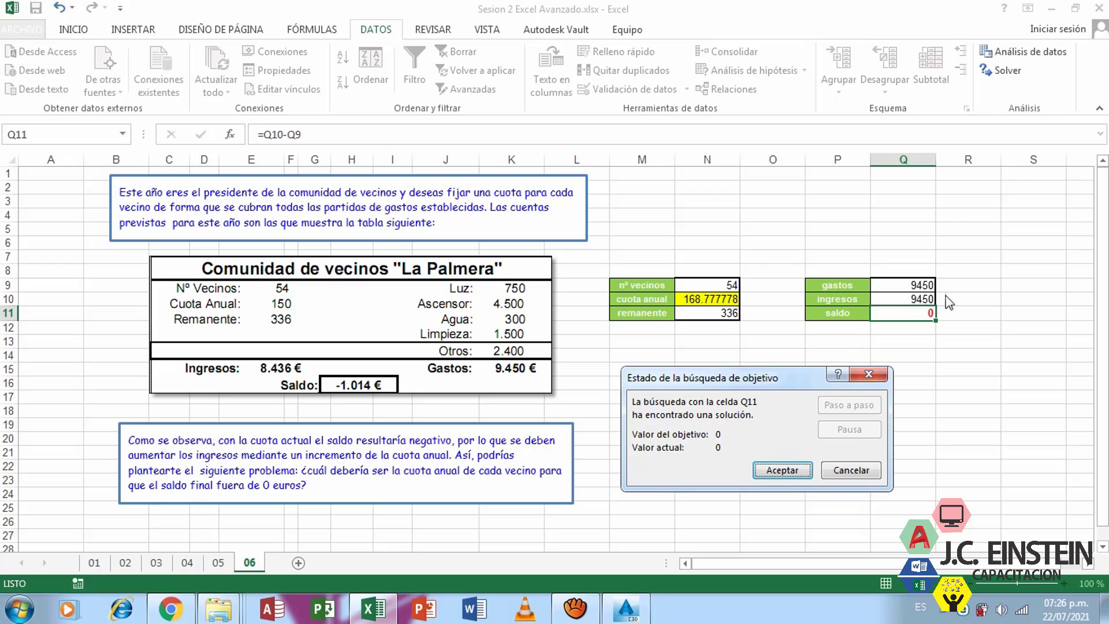
left_click(803, 470)
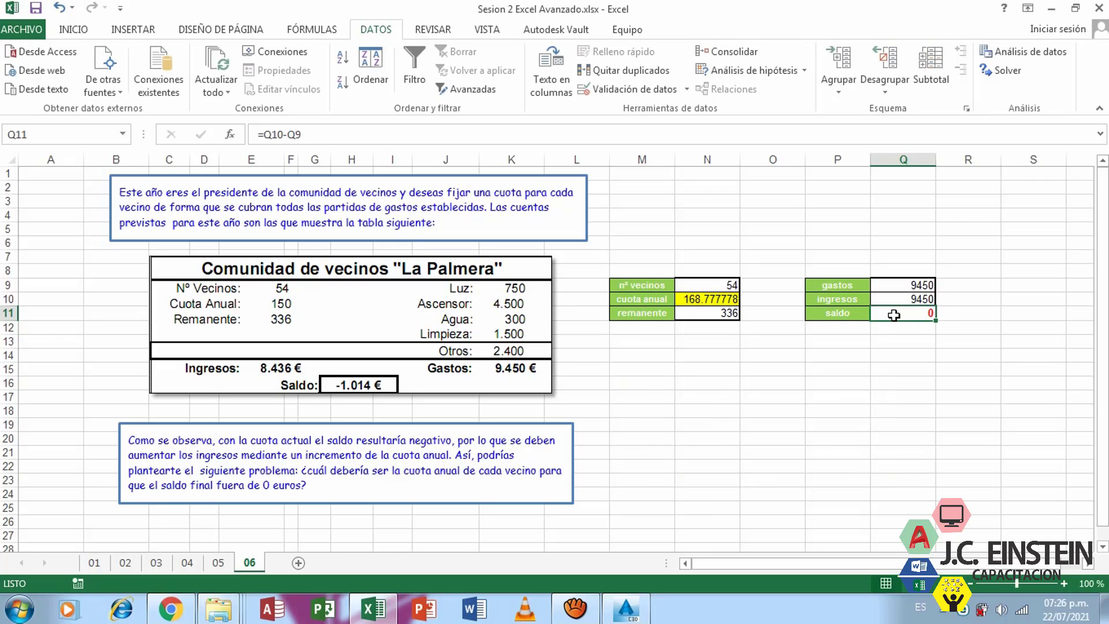
left_click(901, 283)
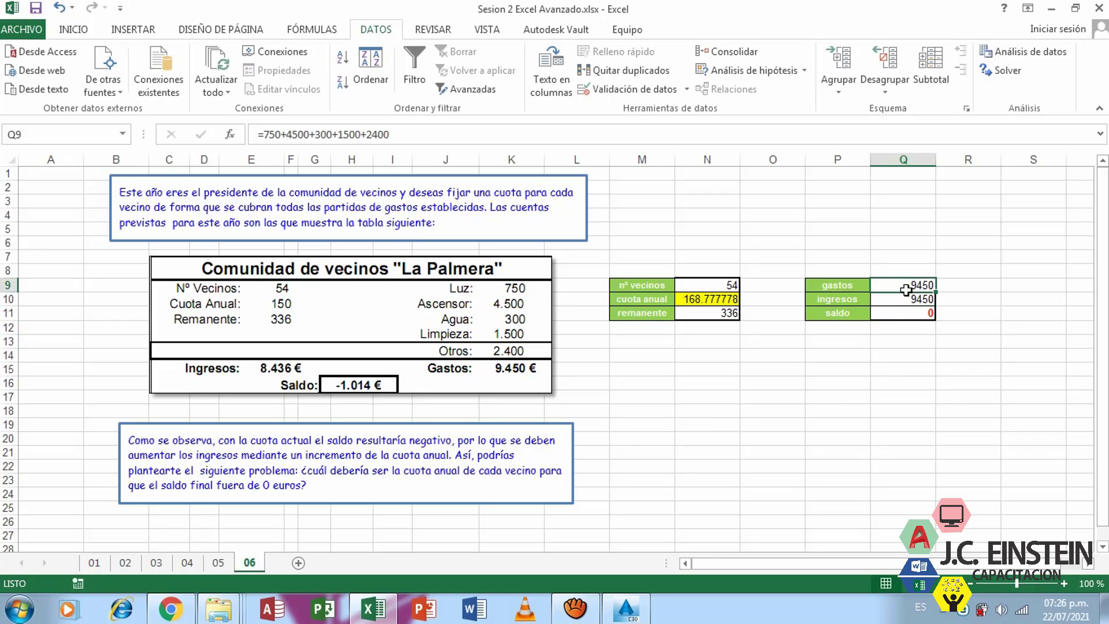
left_click(908, 299)
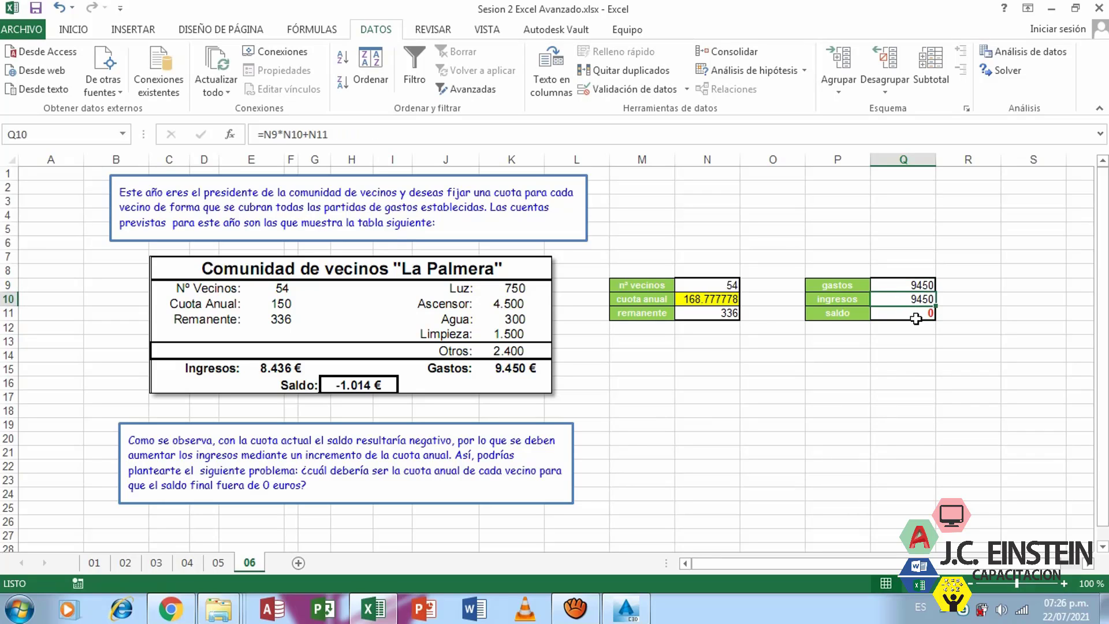
left_click(916, 318)
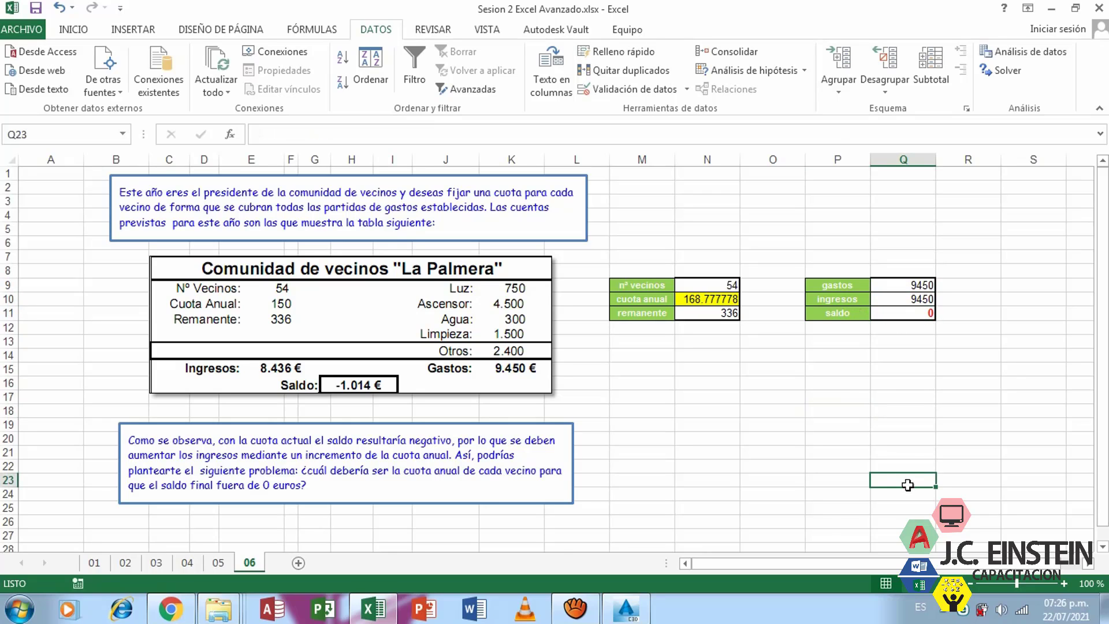
mouse_move(903, 384)
left_mouse_down()
mouse_move(337, 206)
mouse_move(116, 188)
left_mouse_up()
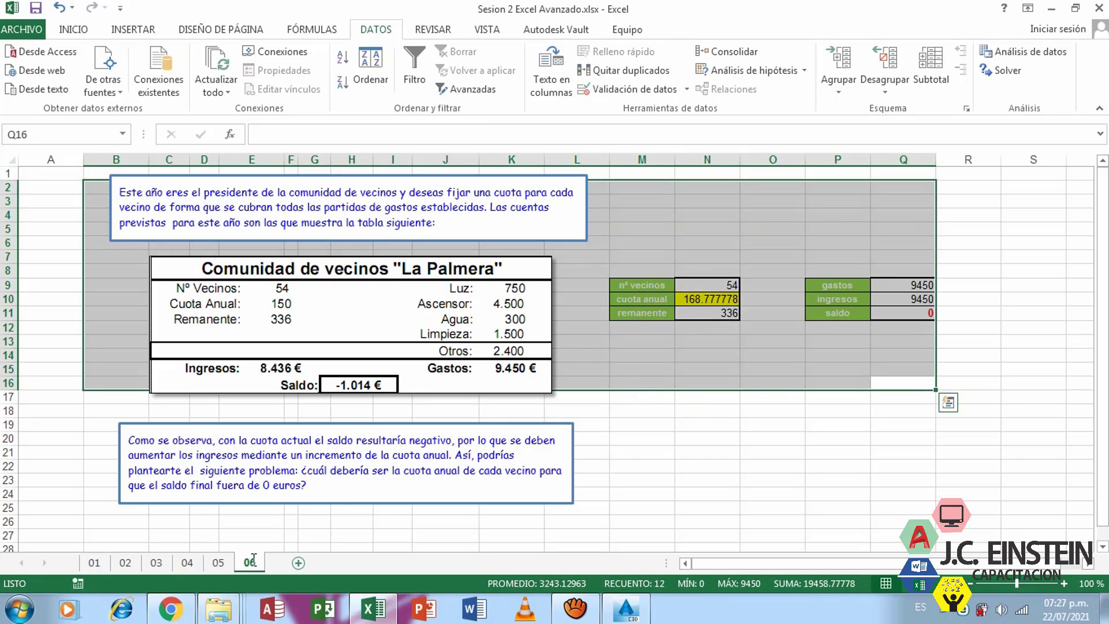
left_click(110, 563)
left_click(154, 565)
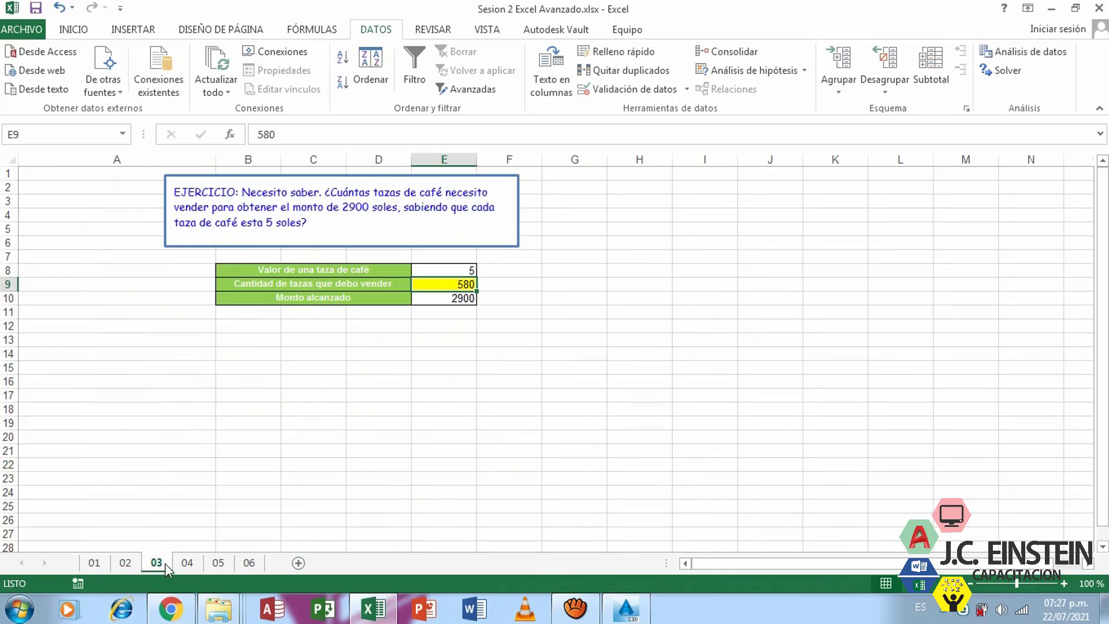
left_click(185, 565)
left_click(216, 565)
left_click(238, 565)
left_click(218, 564)
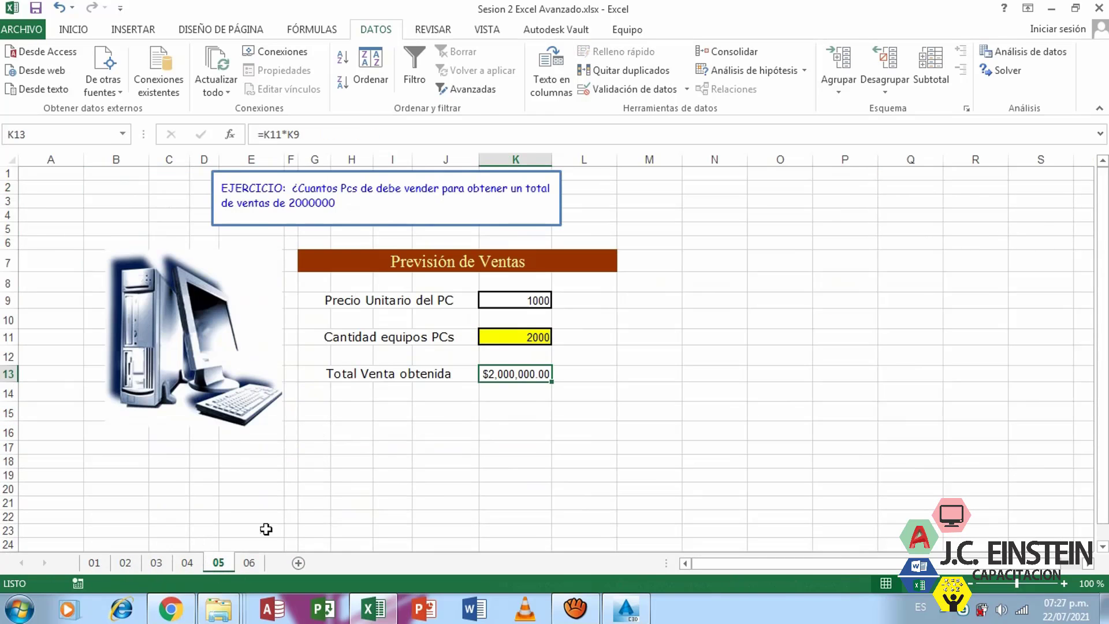
left_click(250, 564)
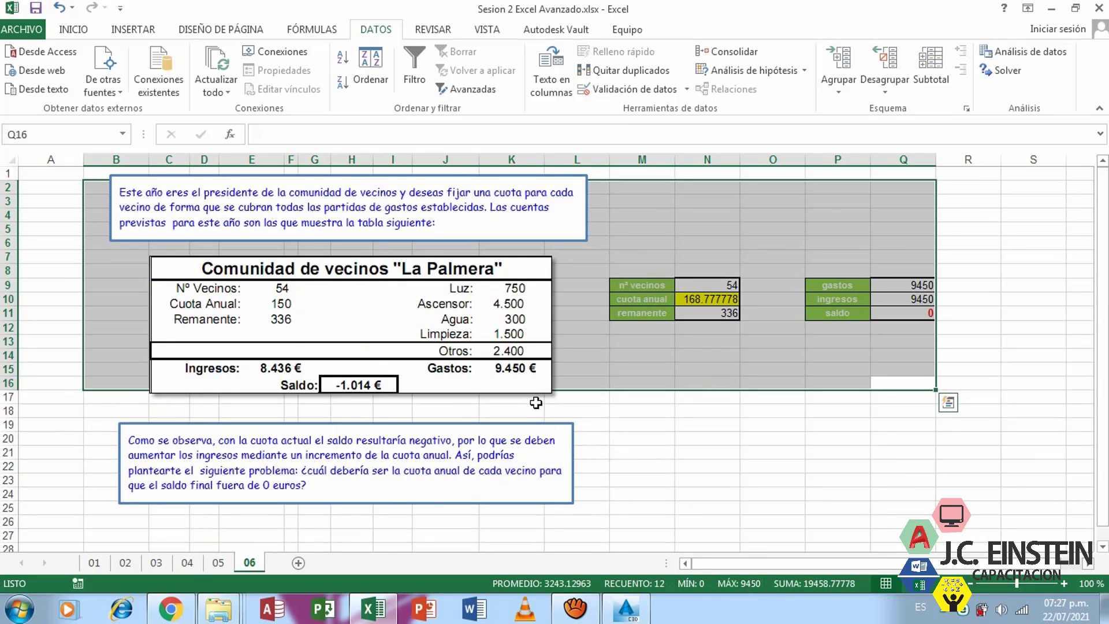
left_click(218, 563)
left_click(186, 563)
left_click(156, 565)
left_click(125, 564)
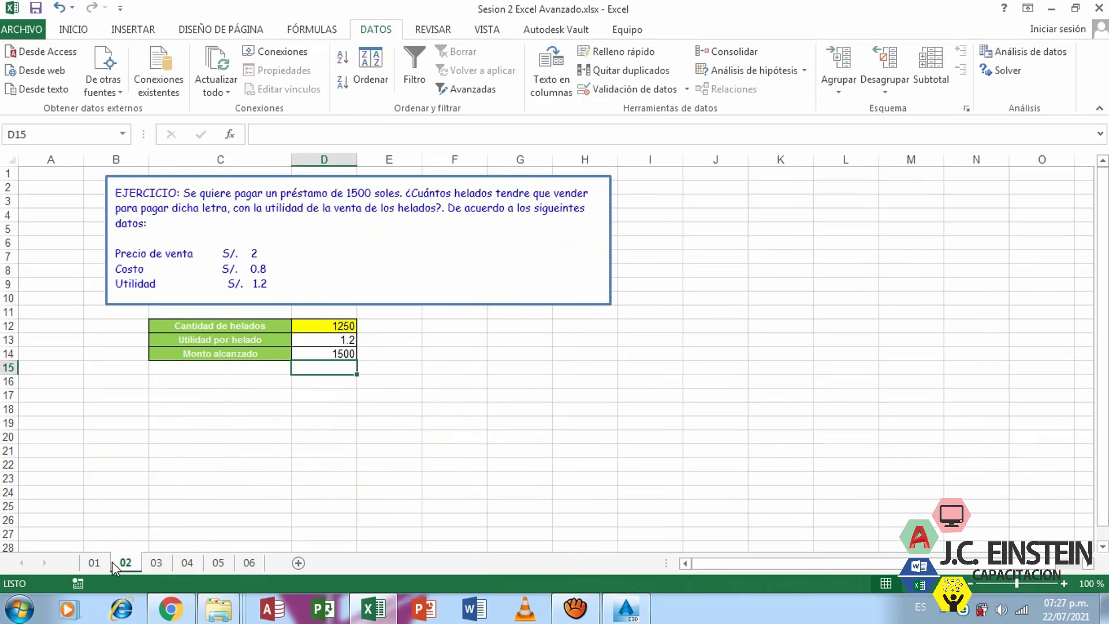
left_click(94, 565)
left_click(125, 563)
left_click(156, 563)
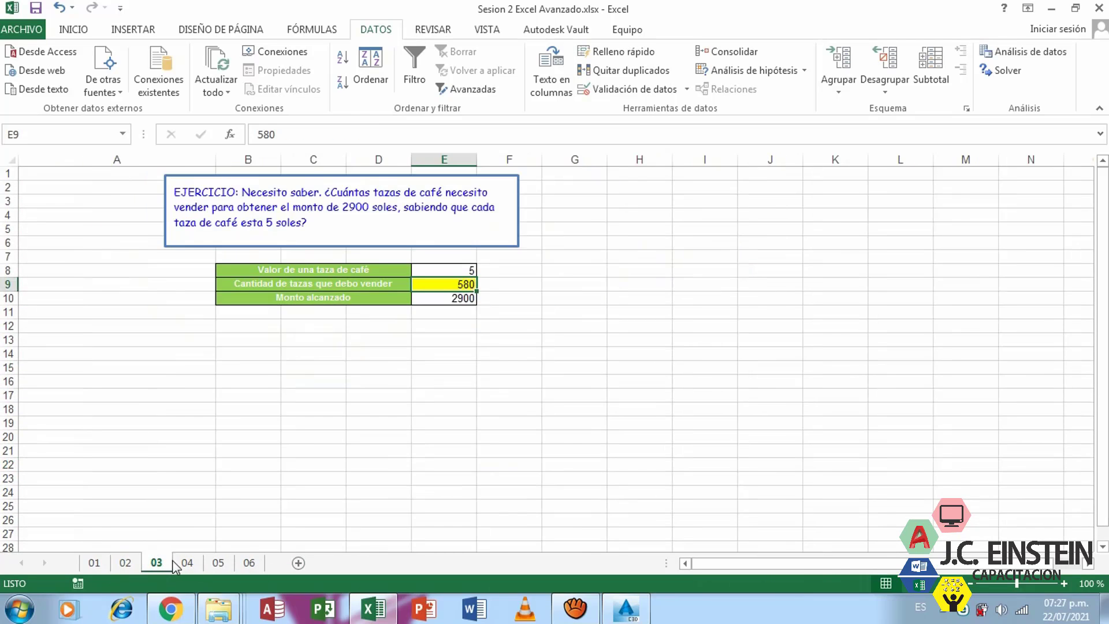
left_click(186, 563)
left_click(218, 564)
left_click(252, 566)
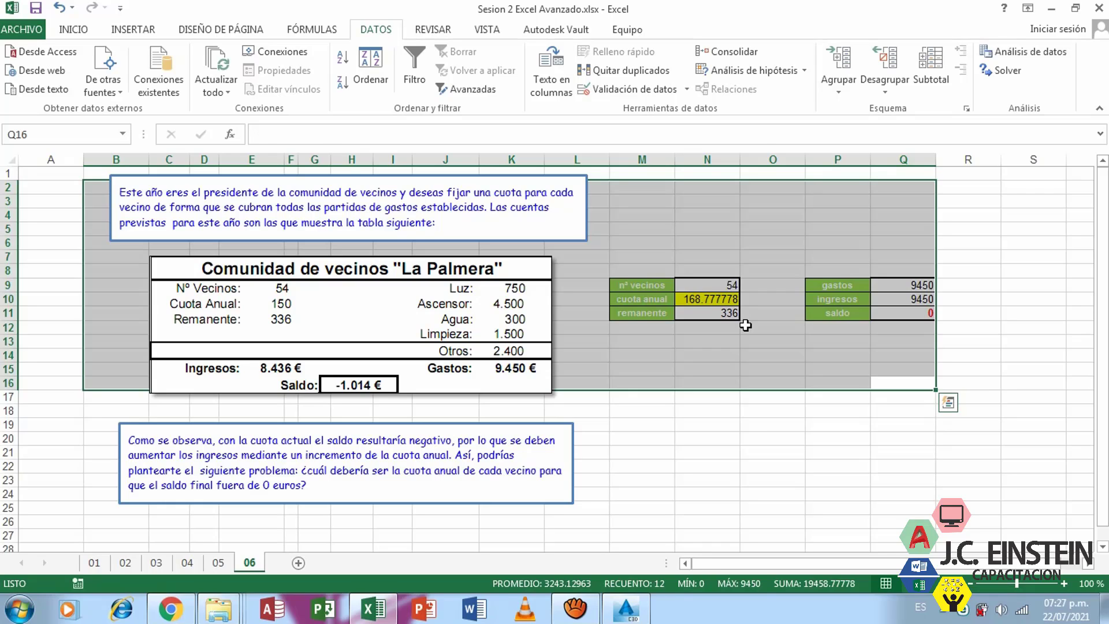
left_click(743, 326)
left_click(729, 299)
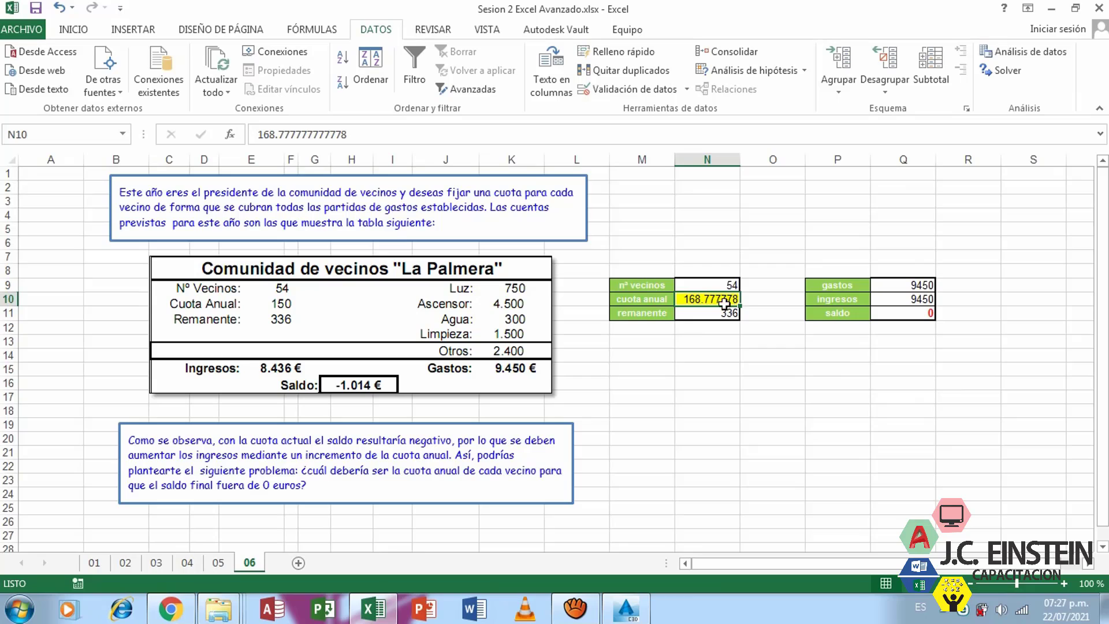
left_click(728, 284)
left_click(723, 297)
left_click(95, 564)
left_click(435, 412)
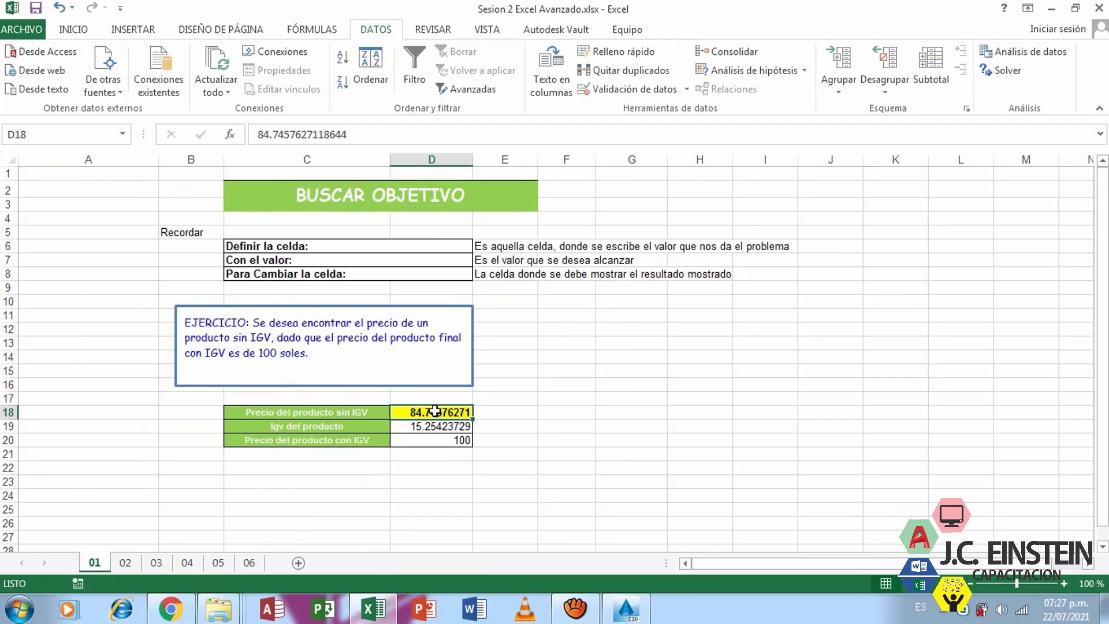
left_click(124, 562)
left_click(155, 562)
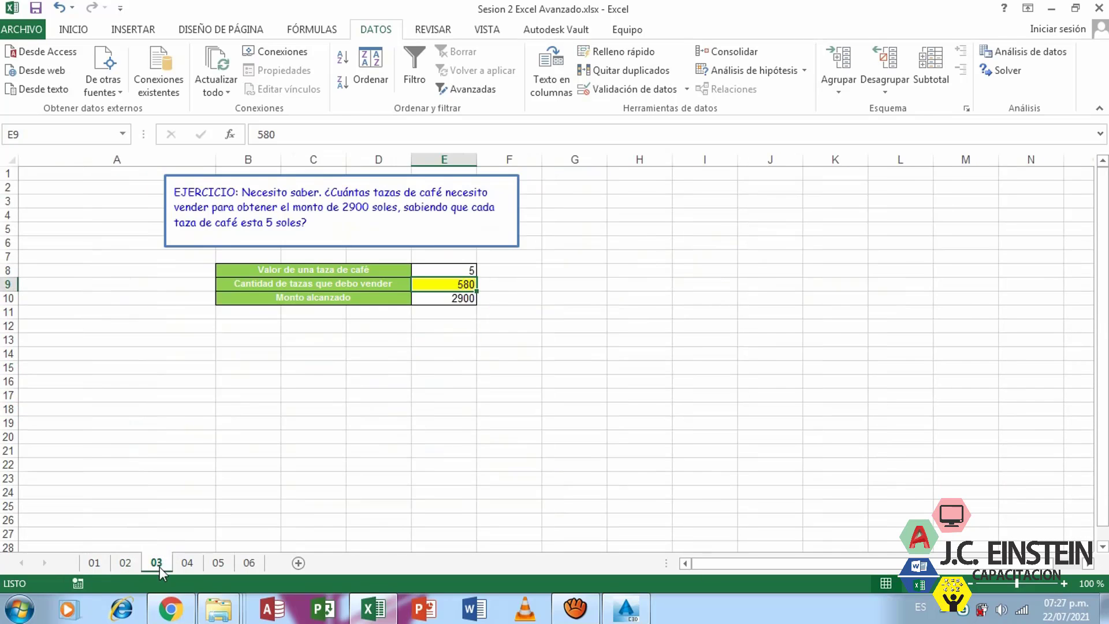
left_click(187, 563)
left_click(156, 562)
left_click(125, 563)
left_click(94, 563)
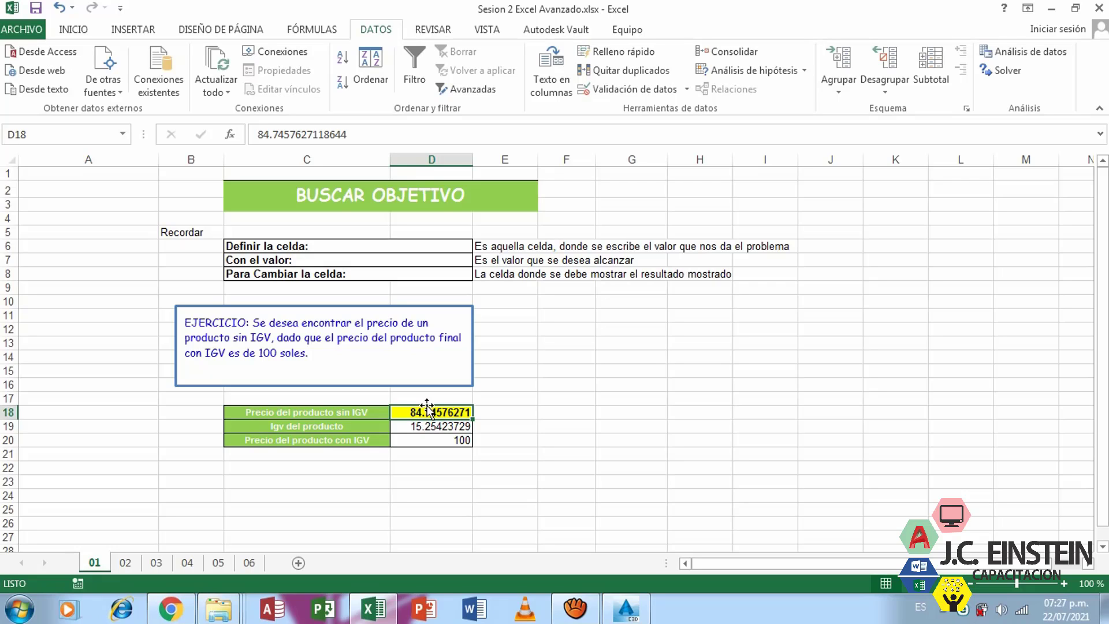
left_click(448, 430)
left_click(453, 414)
left_click(454, 440)
left_click(453, 413)
left_click(125, 562)
left_click(156, 562)
left_click(188, 562)
left_click(219, 562)
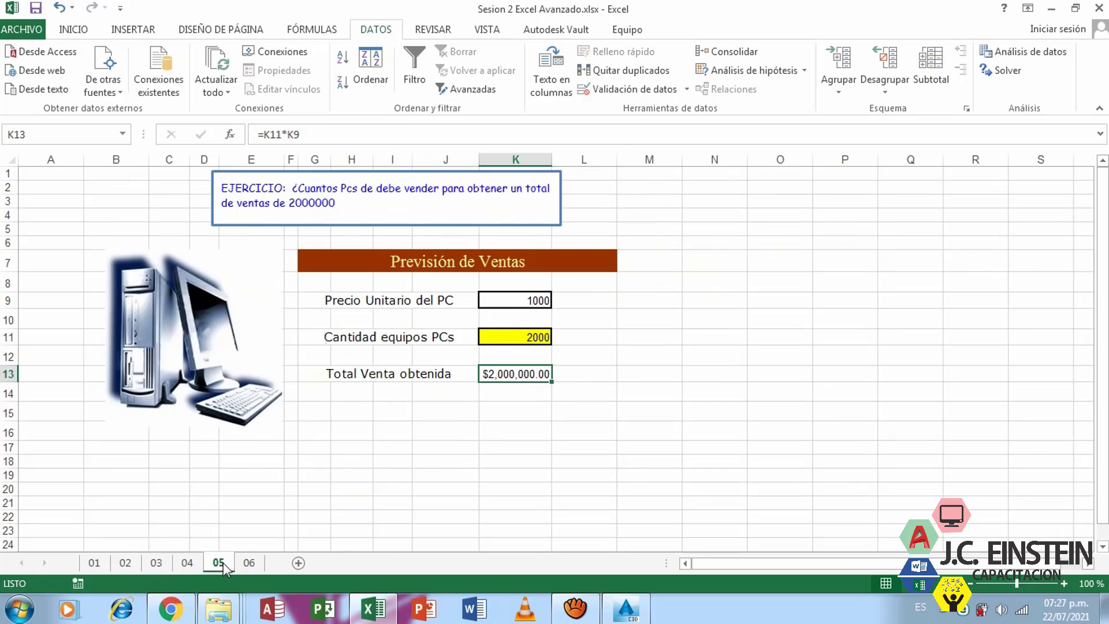
left_click(249, 562)
left_click(754, 309)
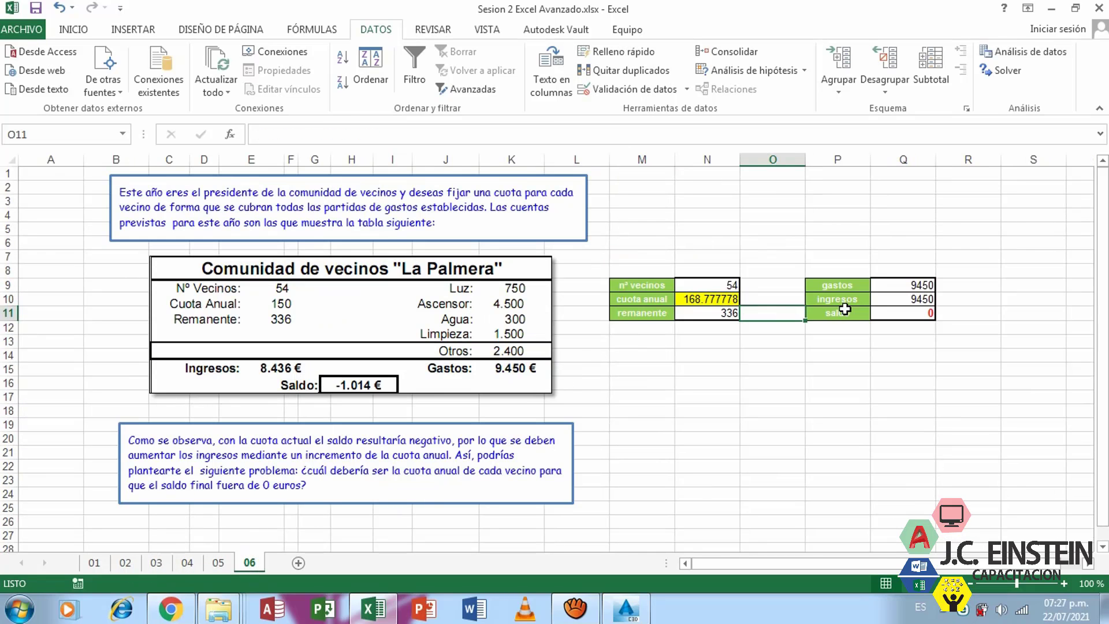
left_click(855, 308)
left_click(913, 292)
left_click_drag(913, 292, 709, 287)
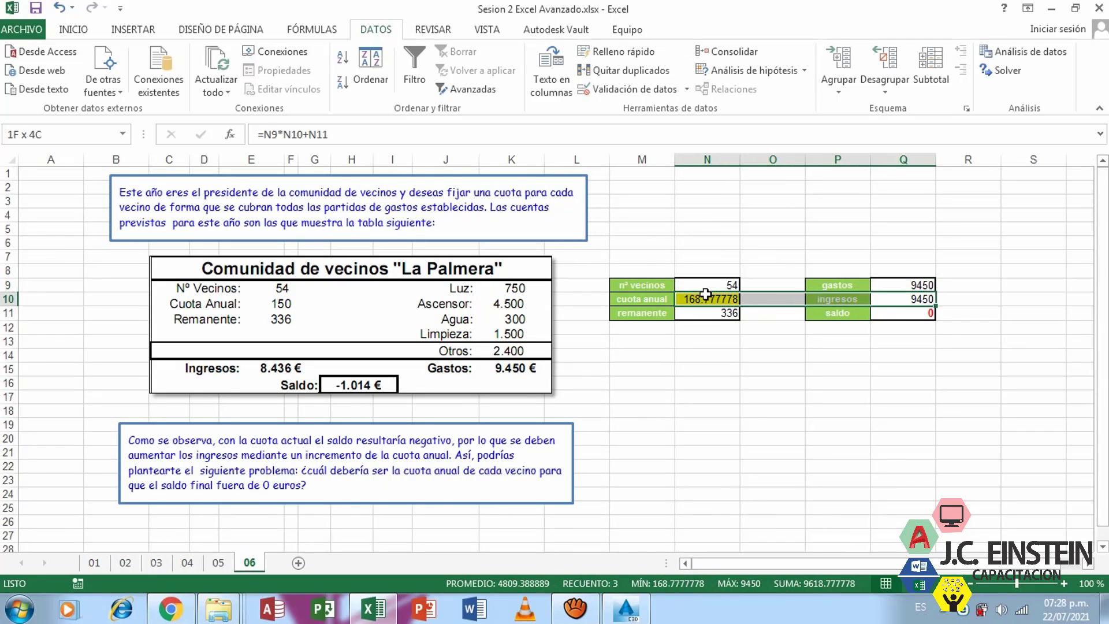
left_click(917, 317)
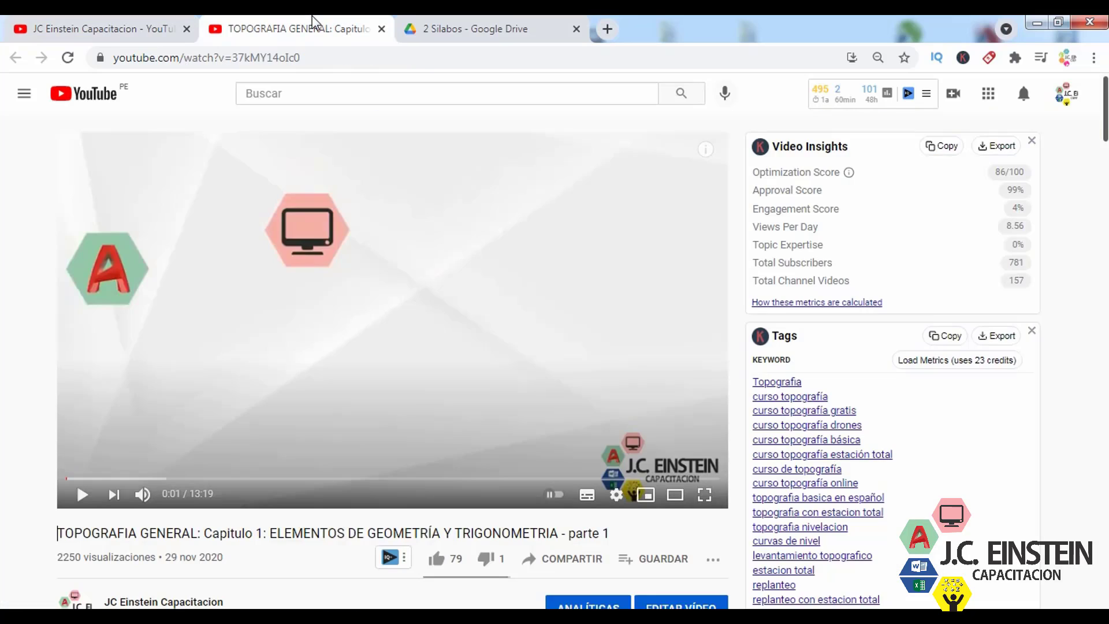
Switch to the second tab's TOPOGRAFIA GENERAL chapter 1 video and scroll down the page
left_click(317, 24)
scroll(575, 468, "down", 3)
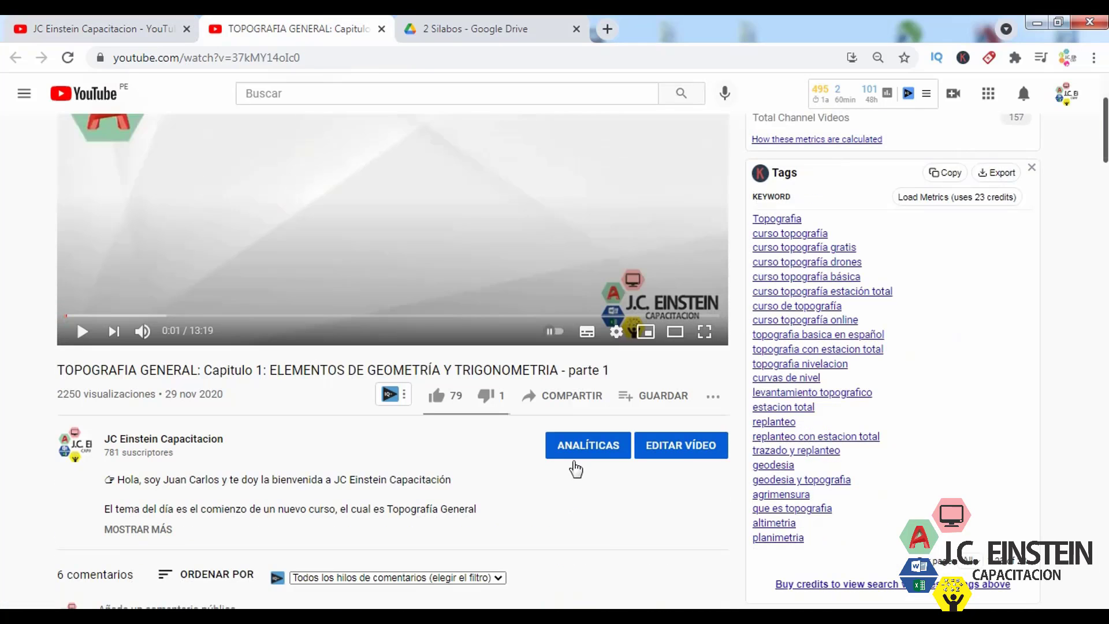